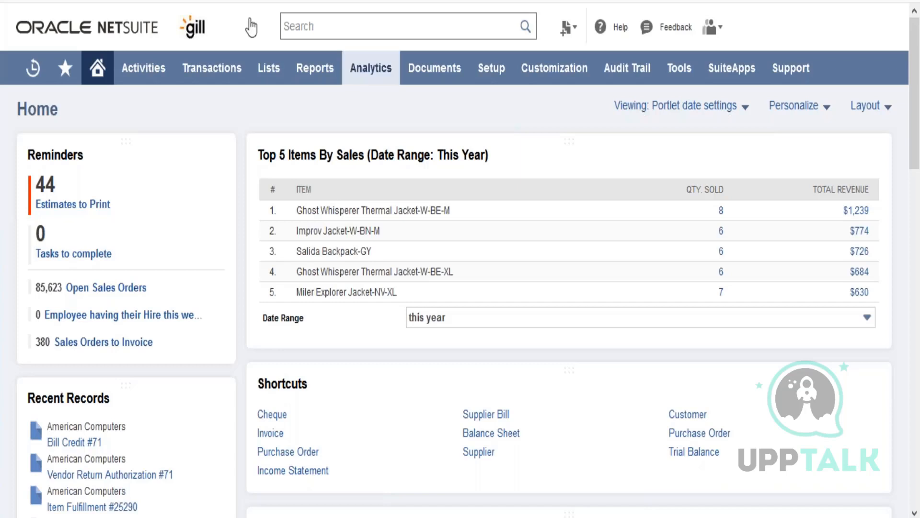
Open the sales orders list and review the order dated 12/25/2020 through its item lines
mouse_move(228, 83)
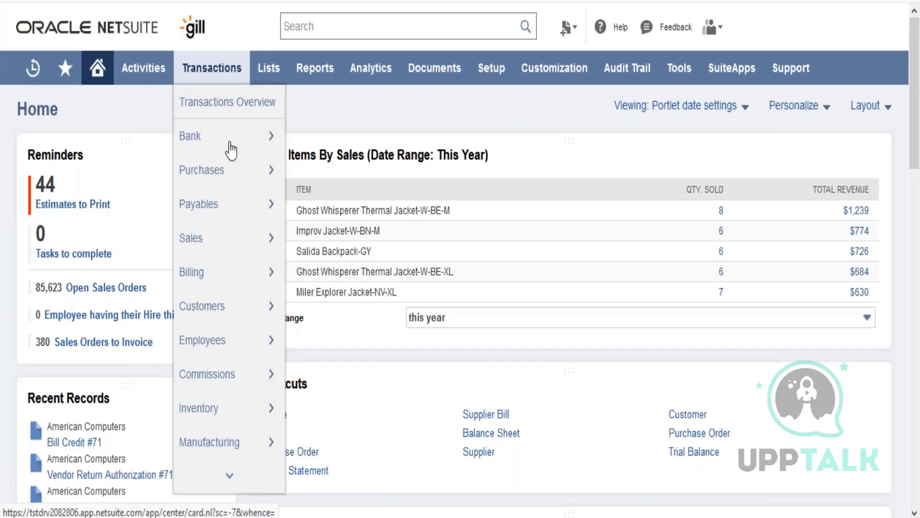
mouse_move(240, 238)
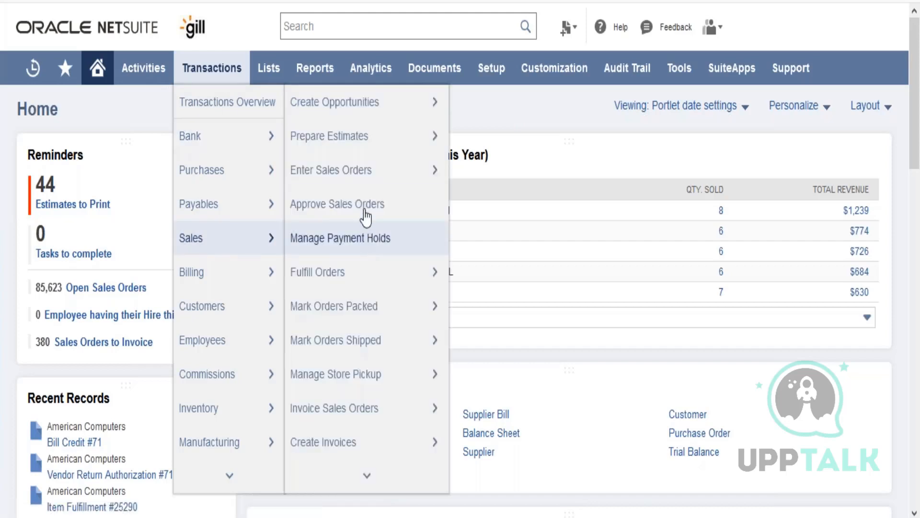
mouse_move(372, 189)
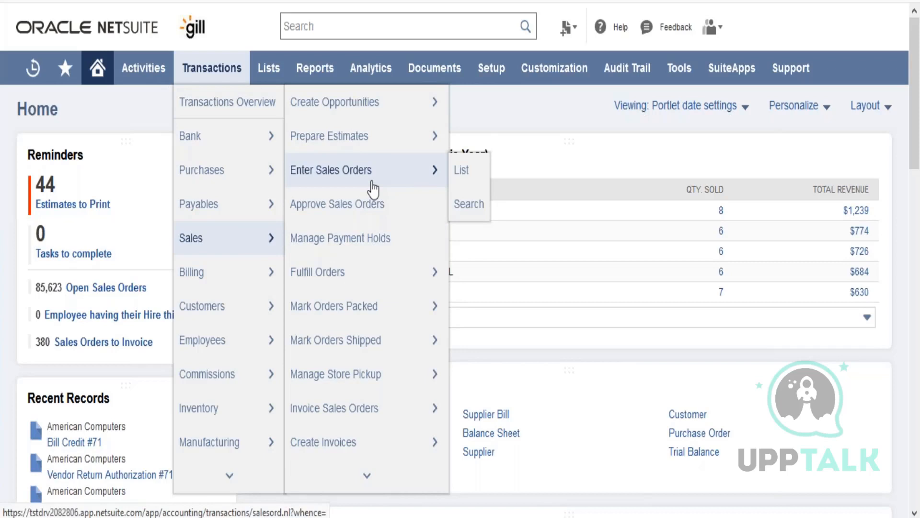
mouse_move(364, 152)
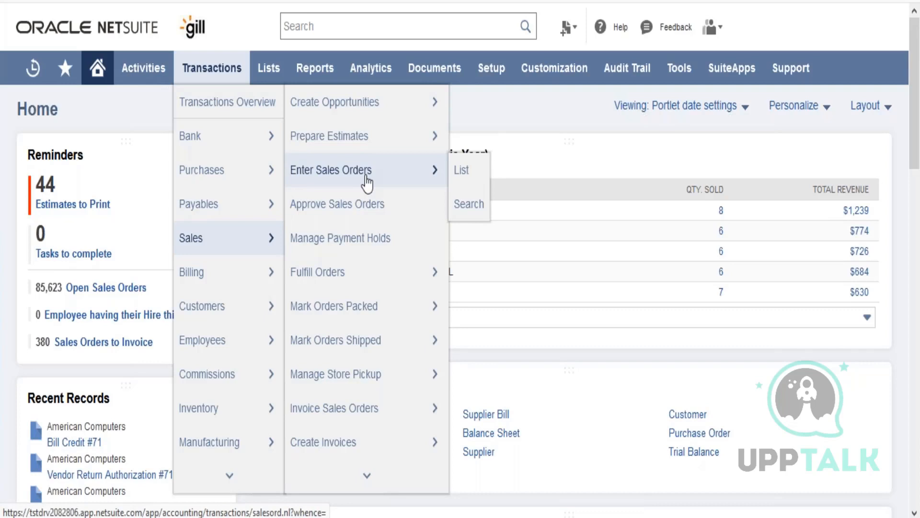
left_click(464, 181)
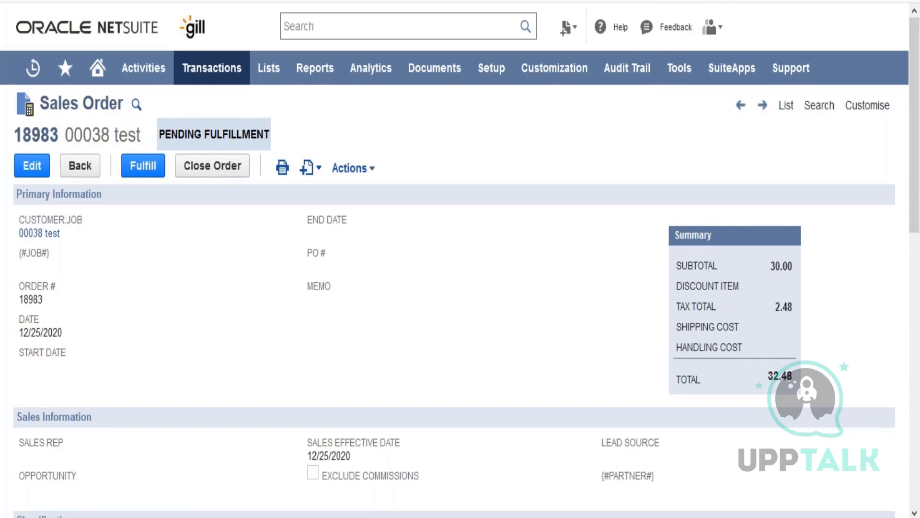
scroll(460, 287, "down", 5)
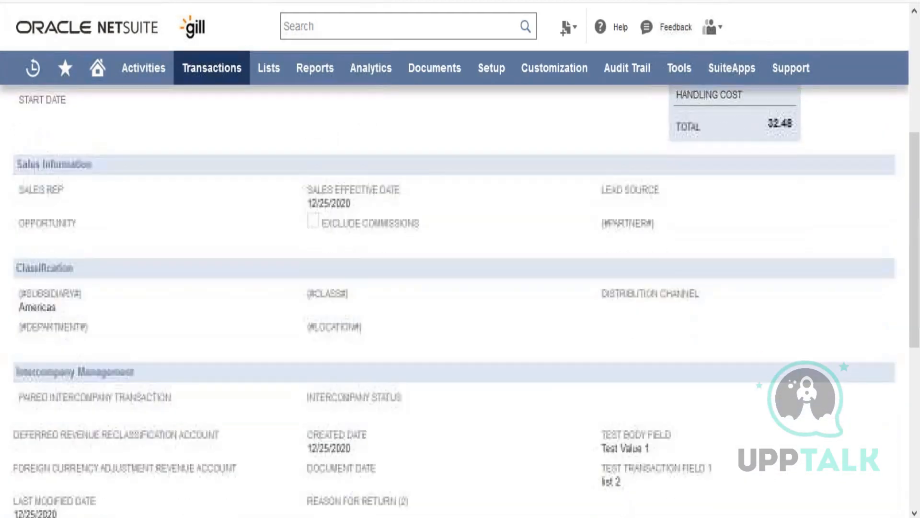
scroll(460, 301, "down", 3)
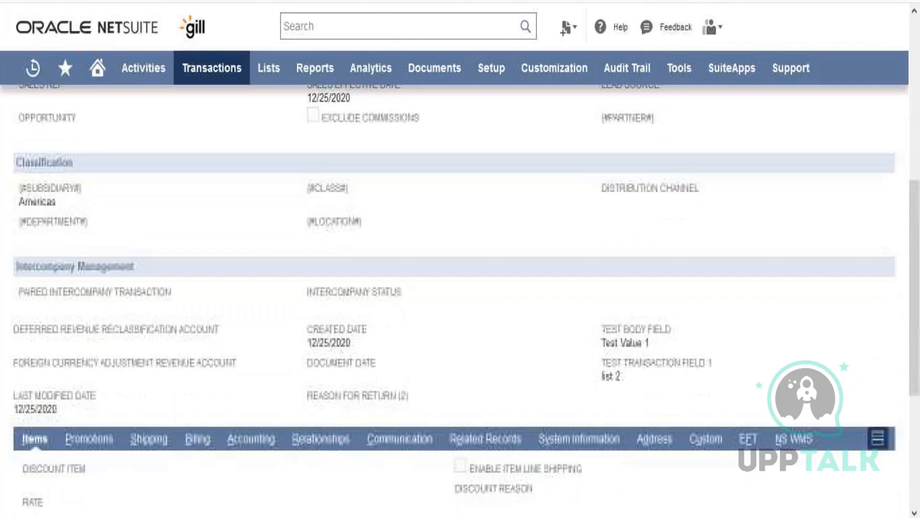
scroll(460, 287, "down", 5)
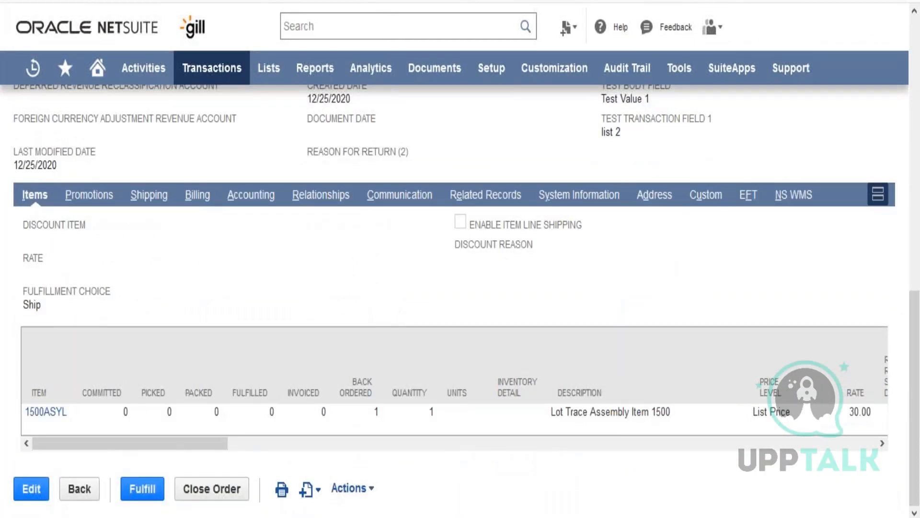
scroll(460, 301, "up", 8)
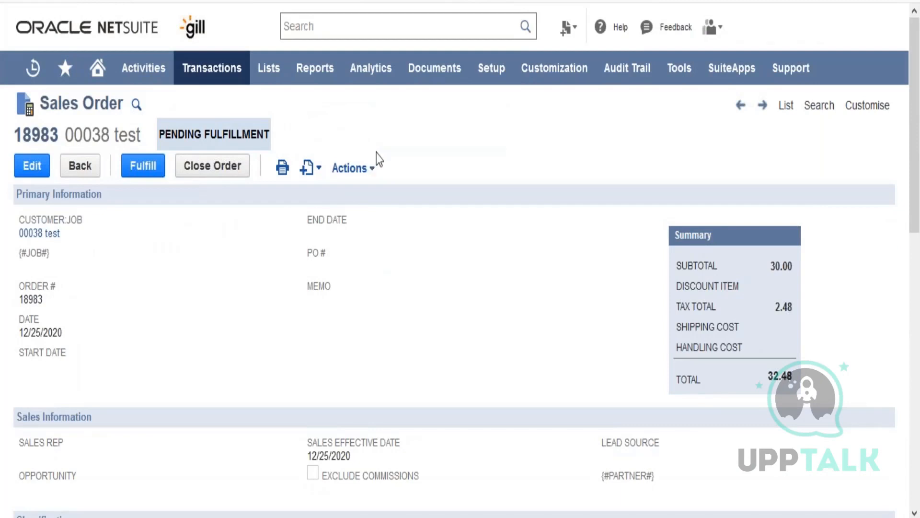
Open the American Computers bill dated 12/26/2020 from the recent records
left_click(367, 168)
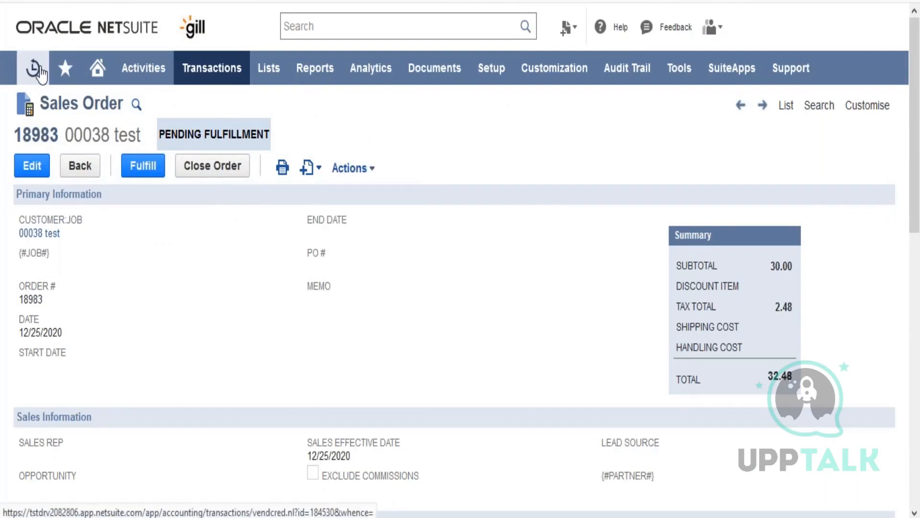
mouse_move(33, 67)
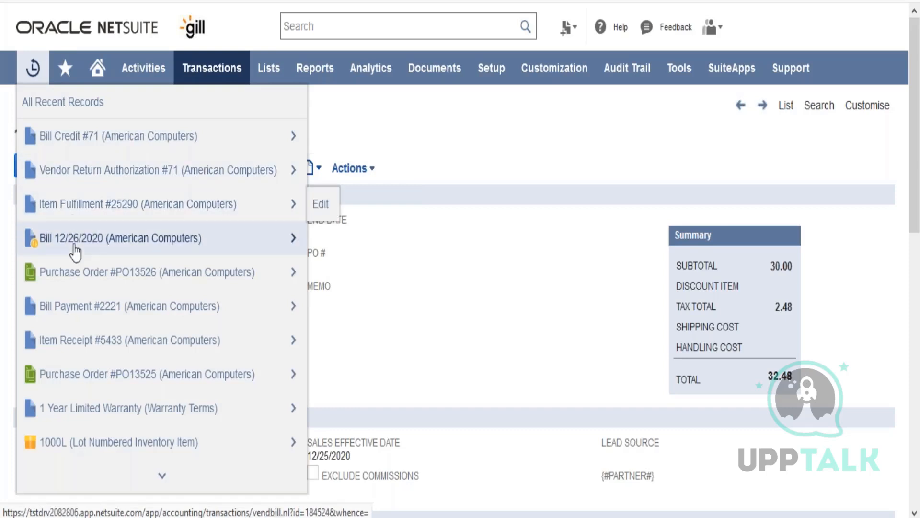
mouse_move(79, 243)
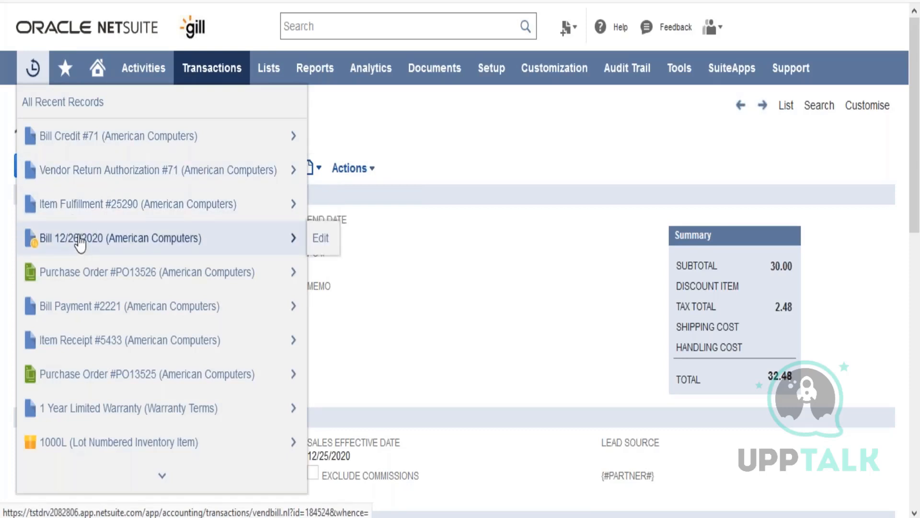
left_click(80, 240)
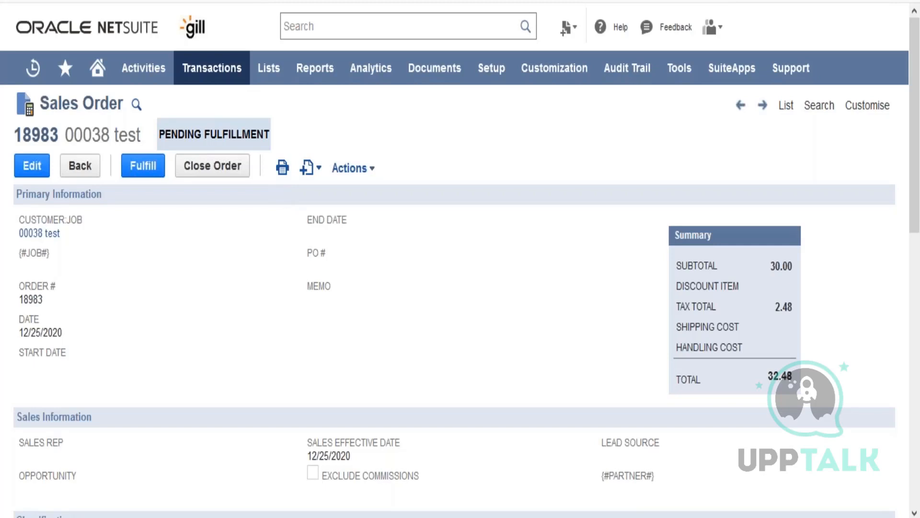
Make a copy of the displayed sales order
mouse_move(370, 169)
left_click(364, 211)
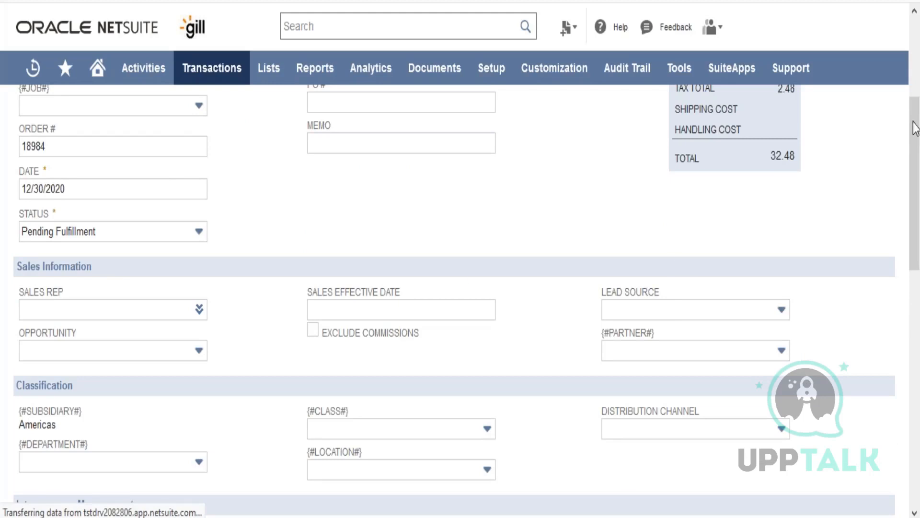
left_click_drag(916, 128, 916, 52)
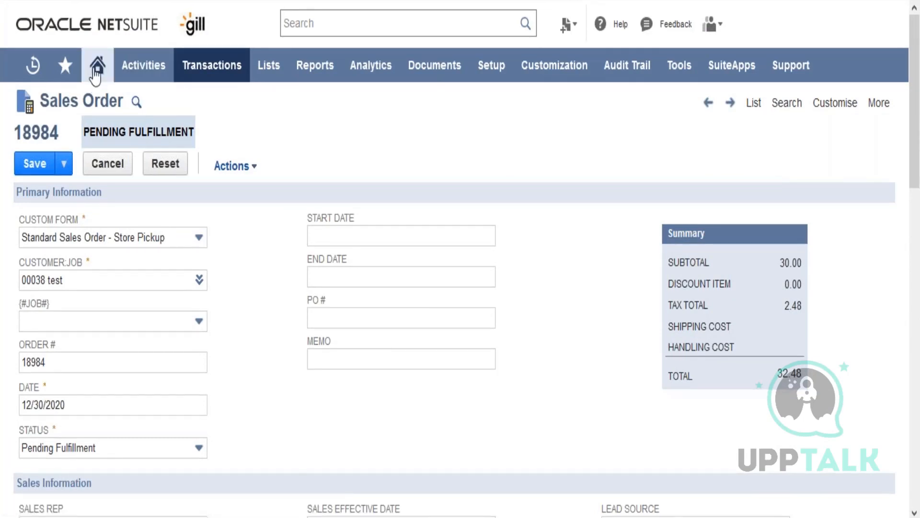
Restrict the view to subsidiary US 1 in the user preferences and save the preferences
mouse_move(96, 66)
left_click(121, 135)
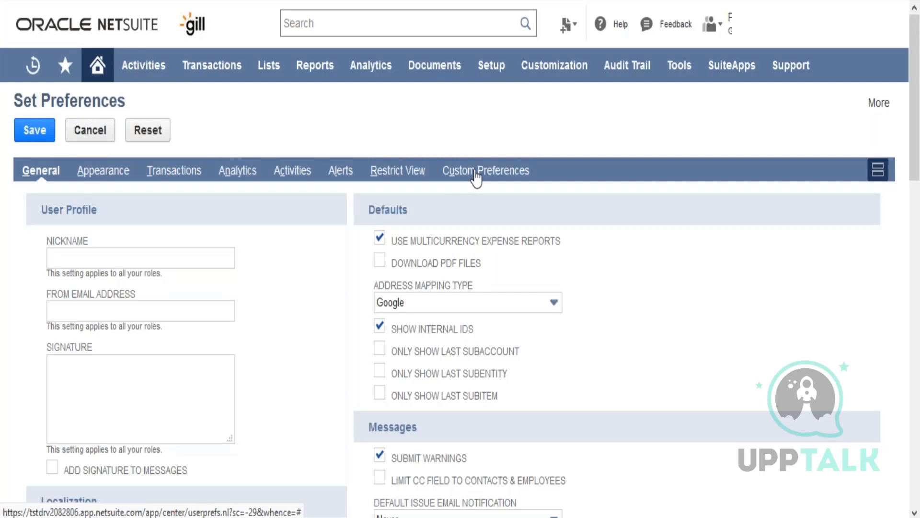
left_click(398, 175)
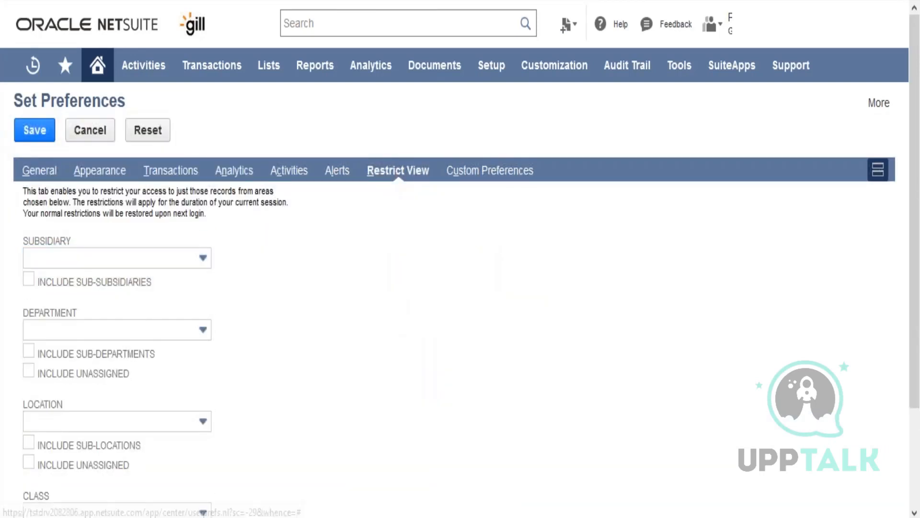
left_click(174, 265)
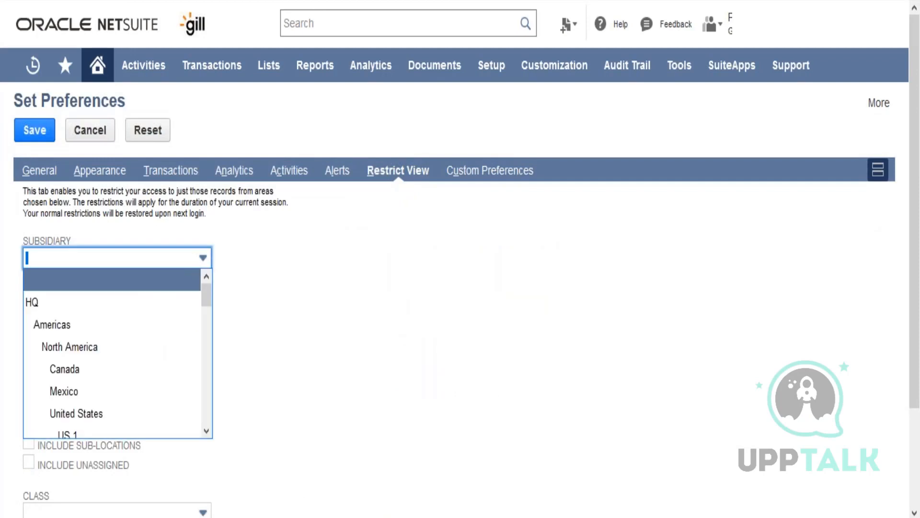
left_click(160, 434)
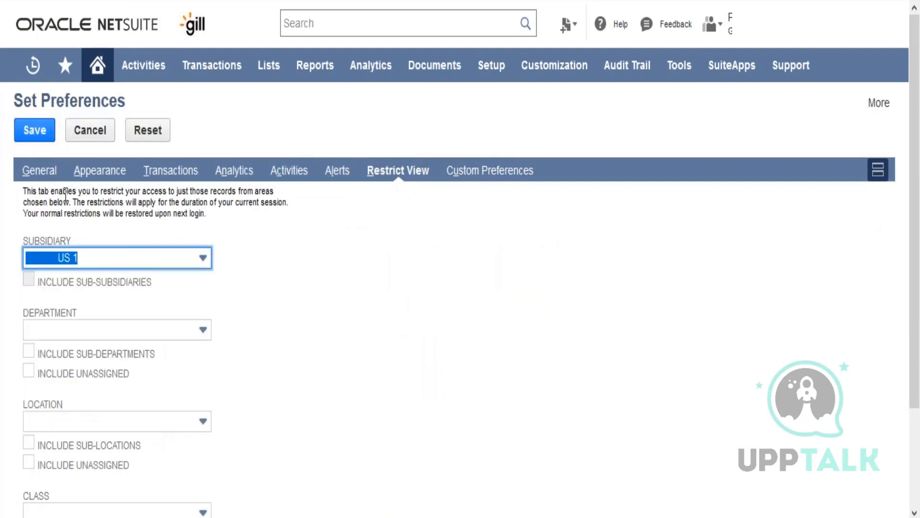
left_click(38, 141)
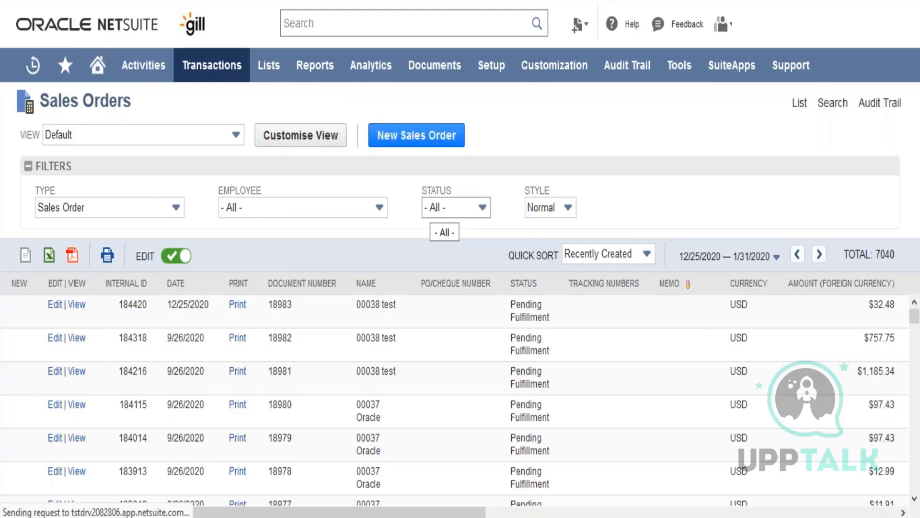
View the Thomas Industry Supply sales order dated 6/26/2020 and discard the unsaved order copy
left_click(416, 135)
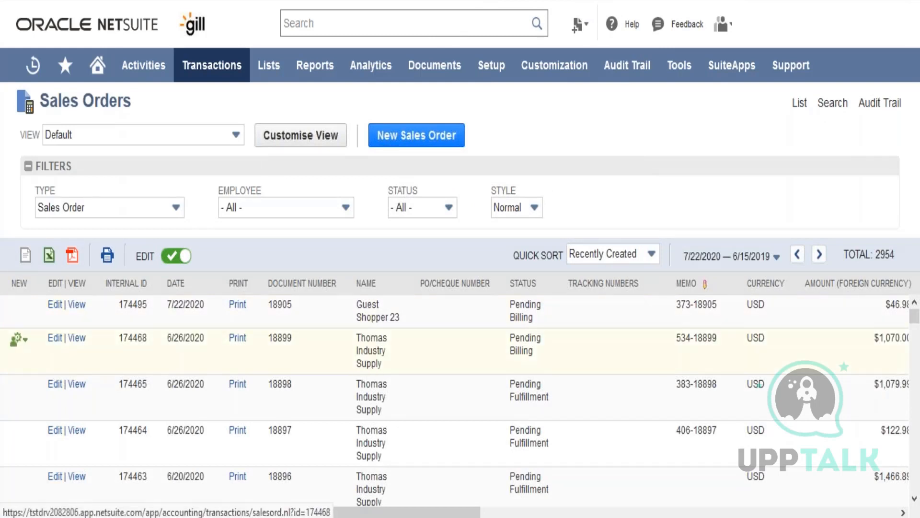
left_click(75, 339)
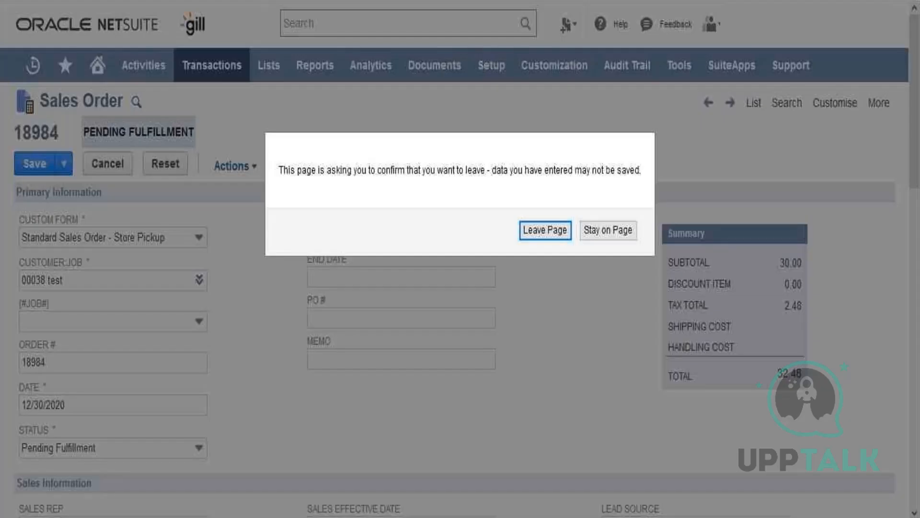
left_click(539, 228)
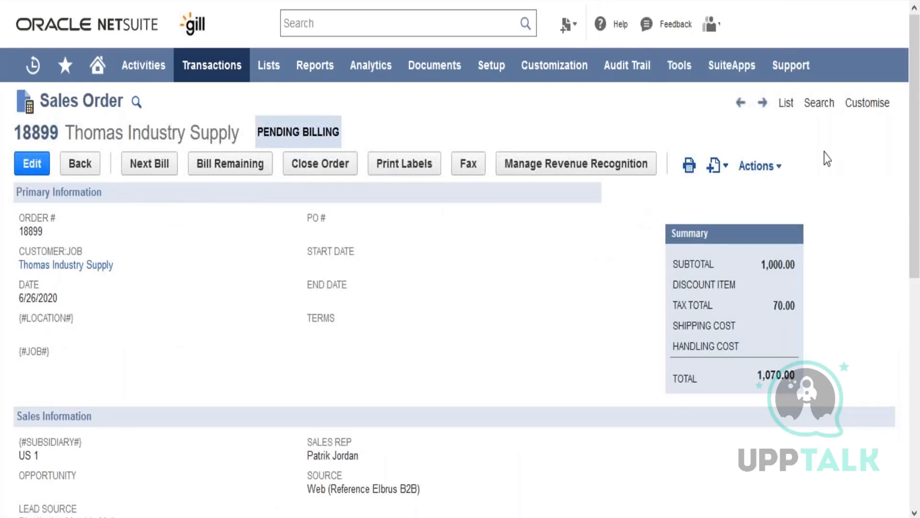
Make a copy of the Thomas Industry Supply sales order and review the American Computers bill's details
mouse_move(765, 164)
left_click(764, 206)
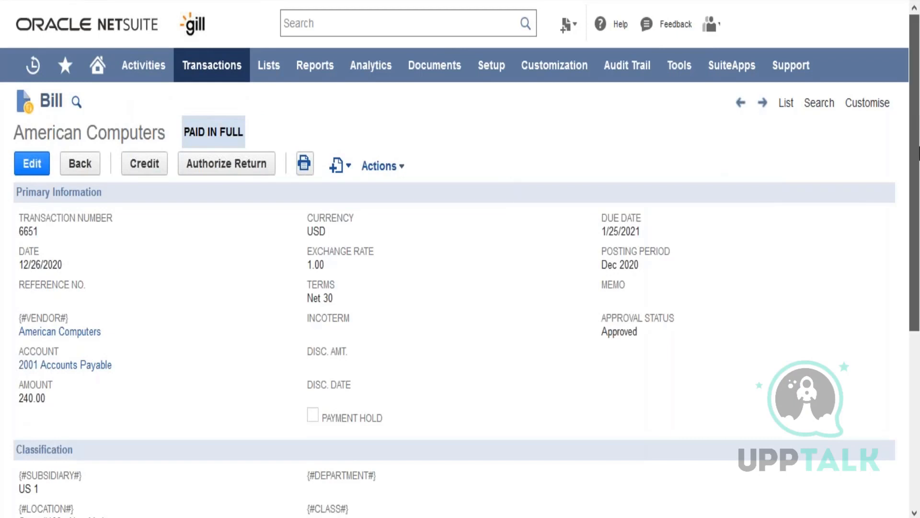
scroll(584, 144, "down", 5)
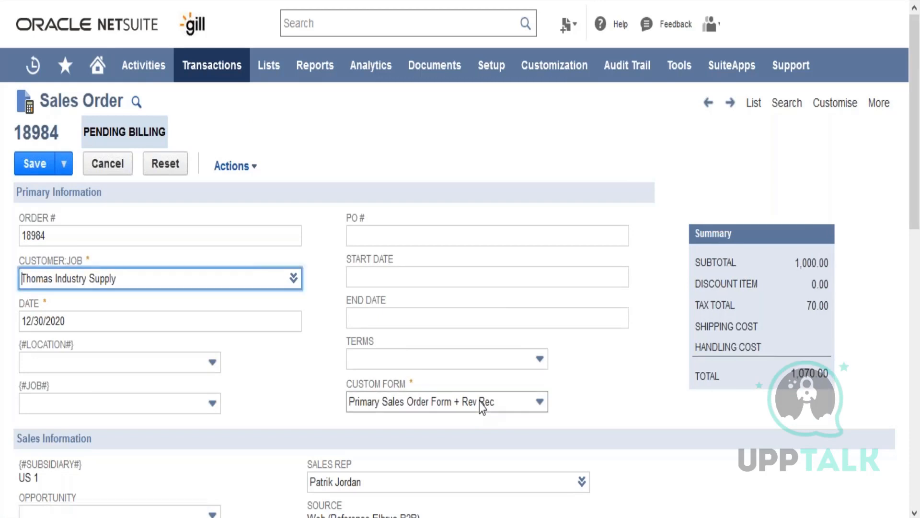
Switch the copied sales order to the Standard Sales Order form and check its status options
left_click(479, 401)
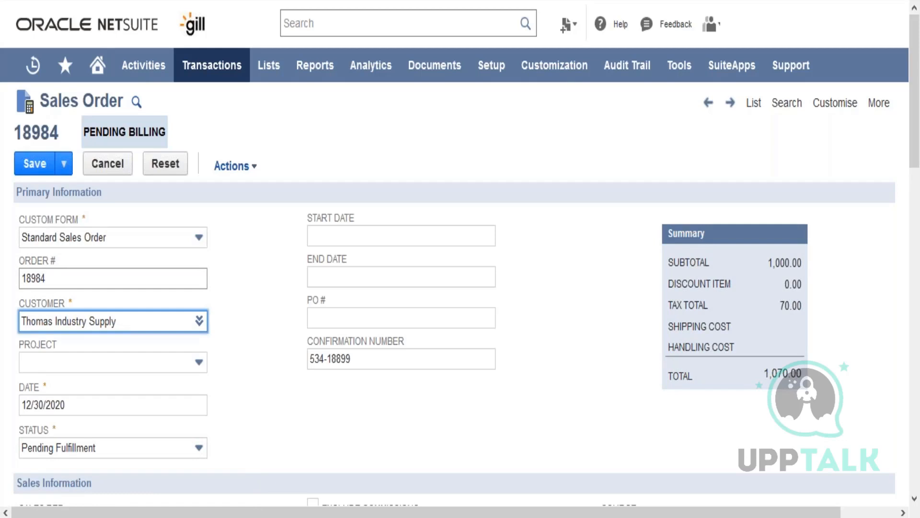
left_click(156, 456)
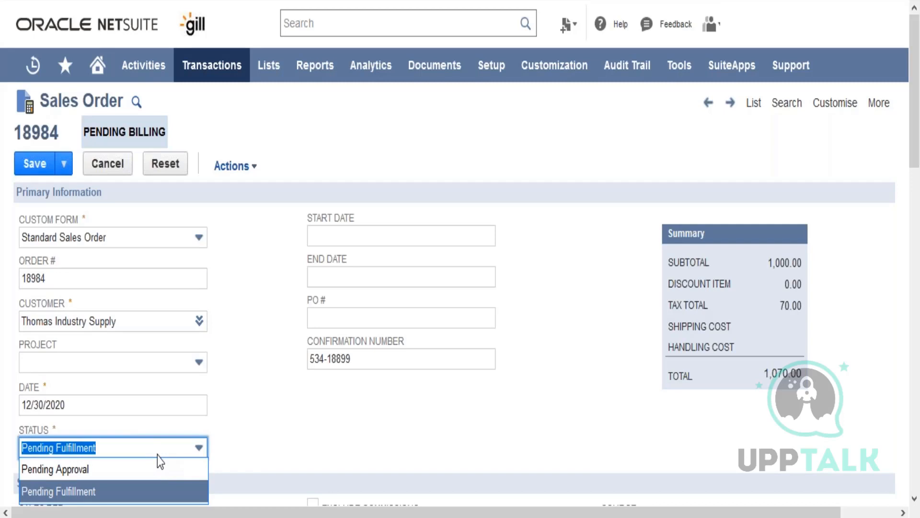
left_click(363, 468)
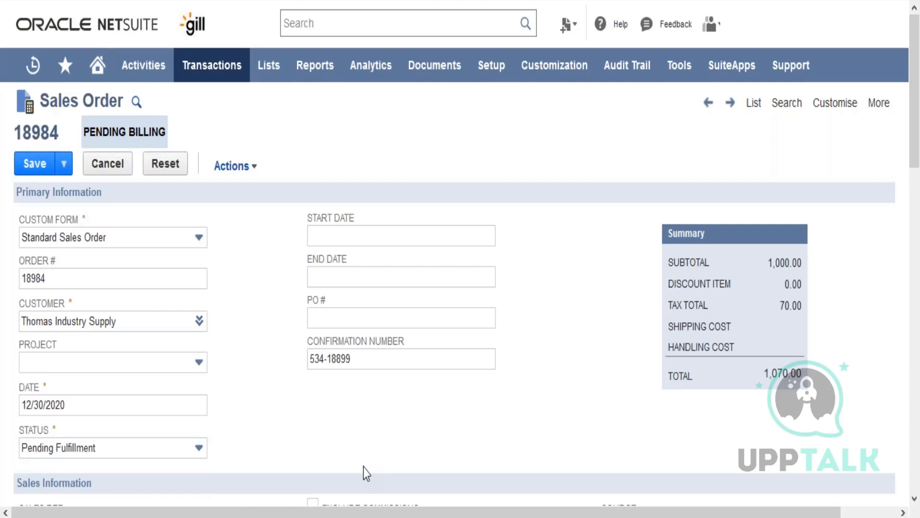
Set the sales order's location in the Classification section to Store #110 - Boston
scroll(363, 467, "down", 1)
scroll(364, 468, "down", 2)
scroll(363, 467, "down", 2)
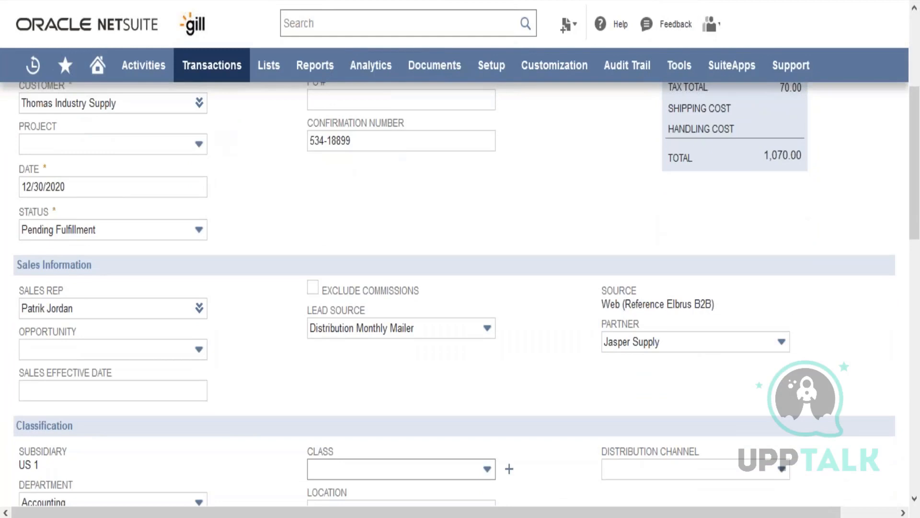
scroll(11, 431, "down", 1)
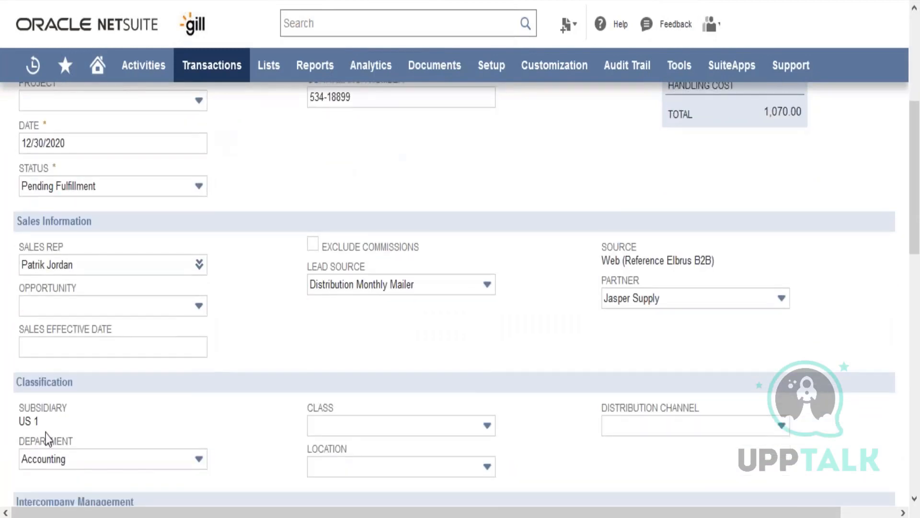
left_click(430, 479)
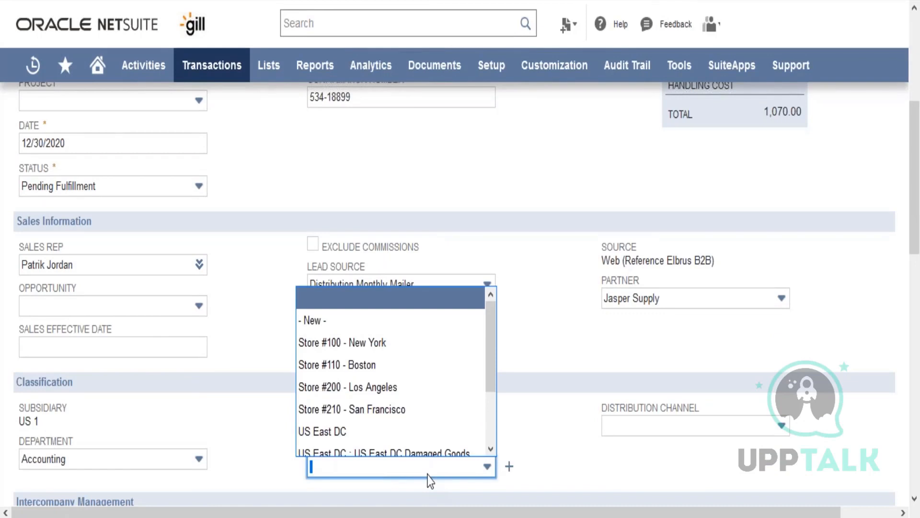
left_click(419, 350)
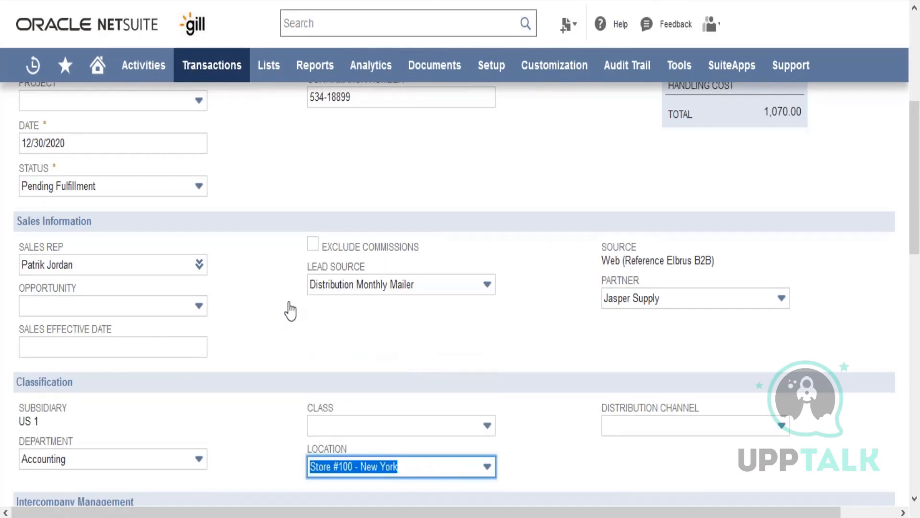
key("Down")
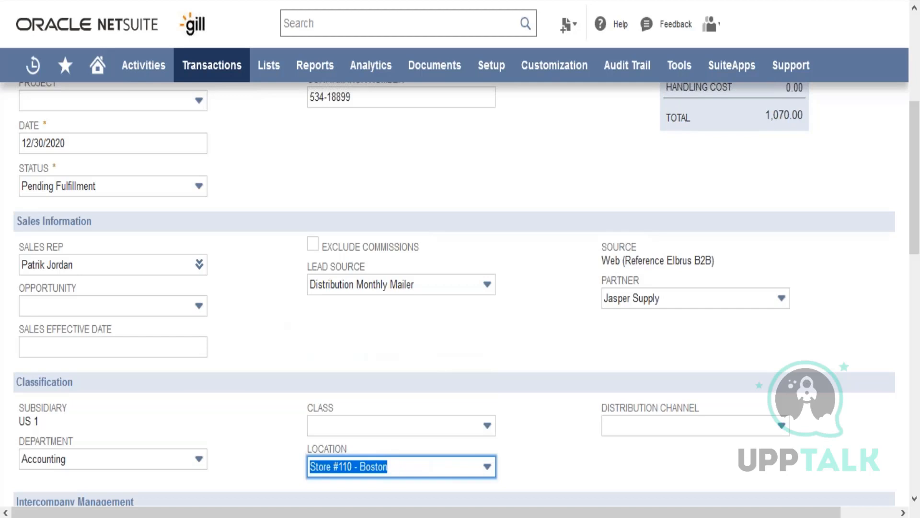
Replace the Consulting item on the order line with Wireless Mouse : Logitech Curve Wireless Mouse
left_click_drag(913, 223, 914, 346)
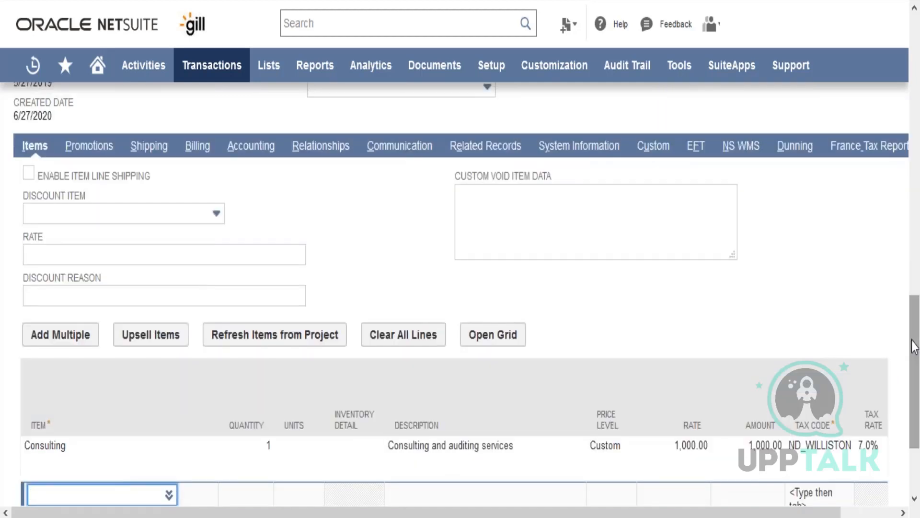
left_click(101, 458)
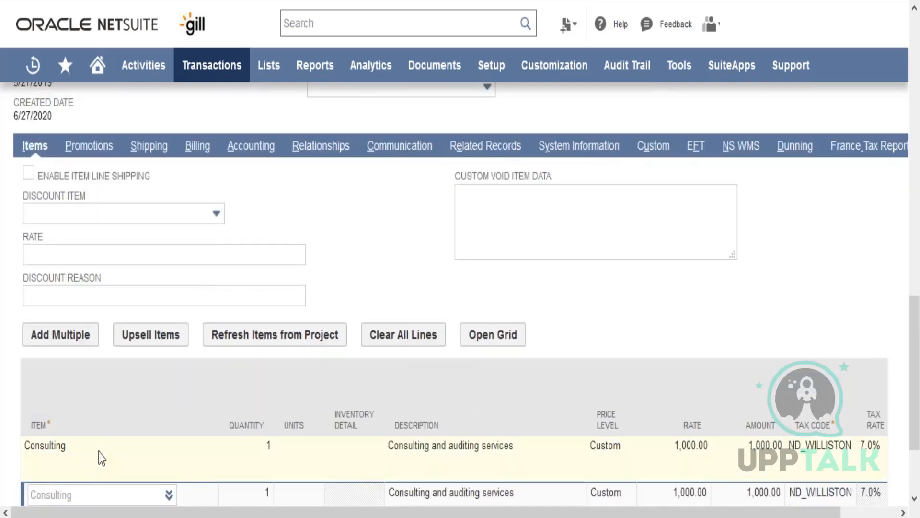
left_click(73, 445)
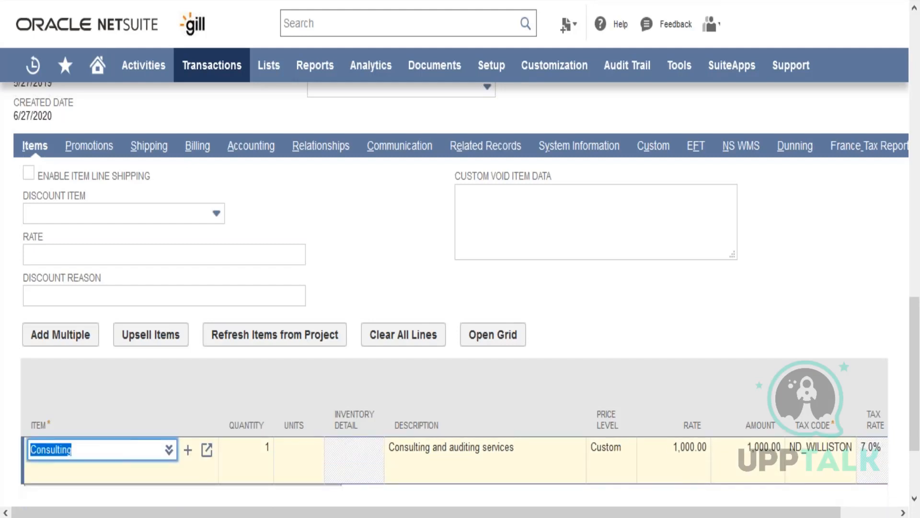
type("wi")
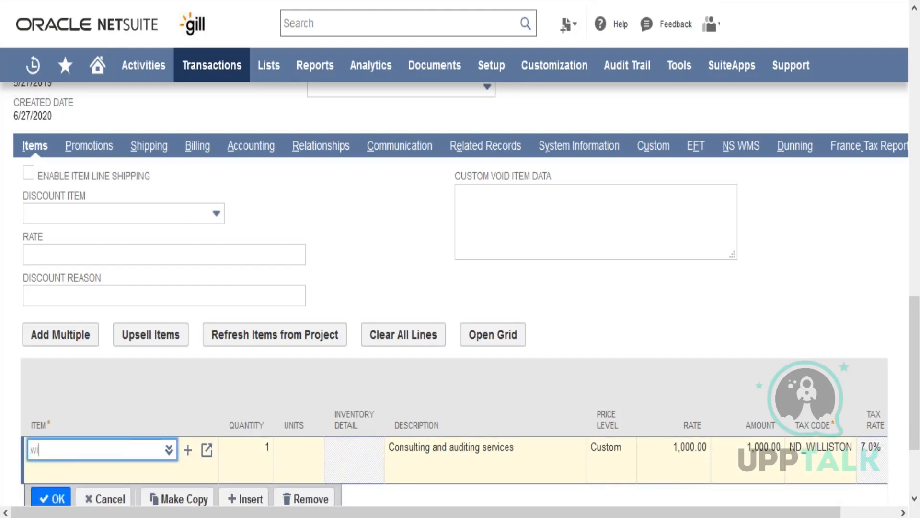
type("reless")
key("Down")
key("Down")
key("Return")
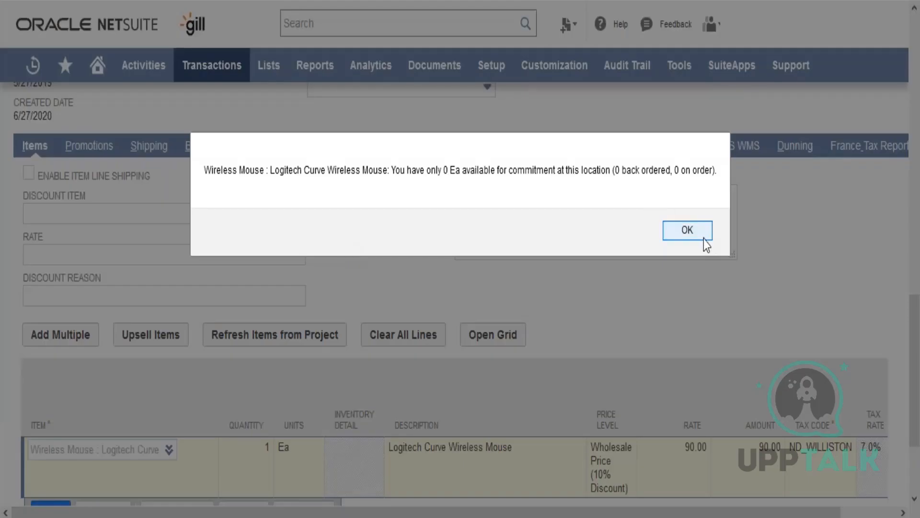
left_click(704, 238)
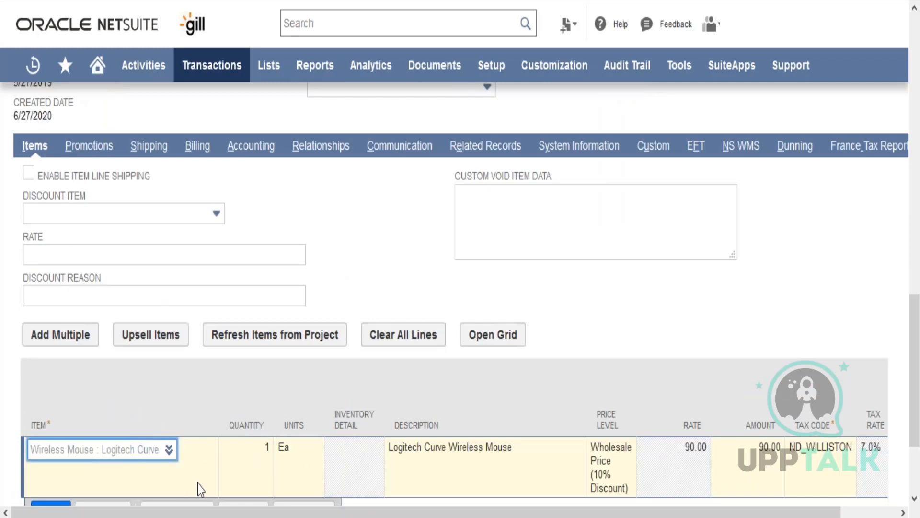
Set the wireless mouse line's price level to List Price and check the price level options
key("Tab")
key("Tab")
key("Tab")
key("Tab")
key("Tab")
key("Tab")
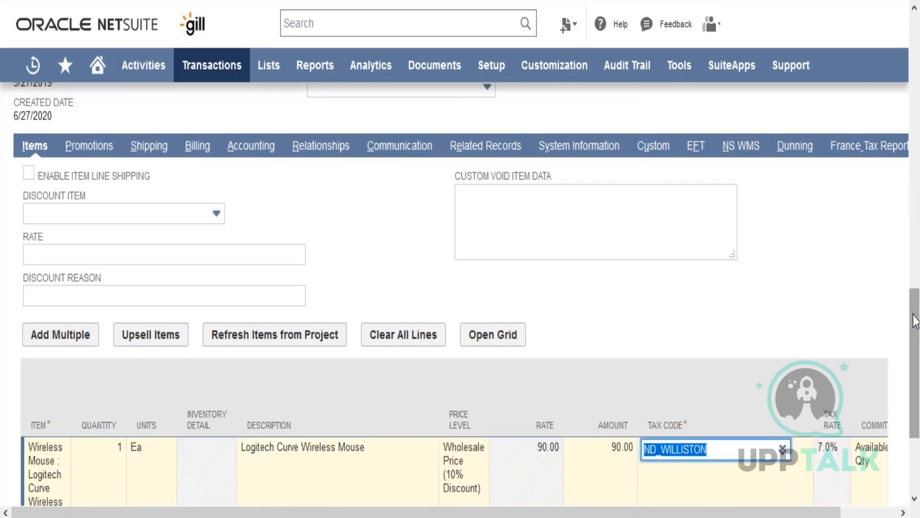
scroll(916, 334, "down", 3)
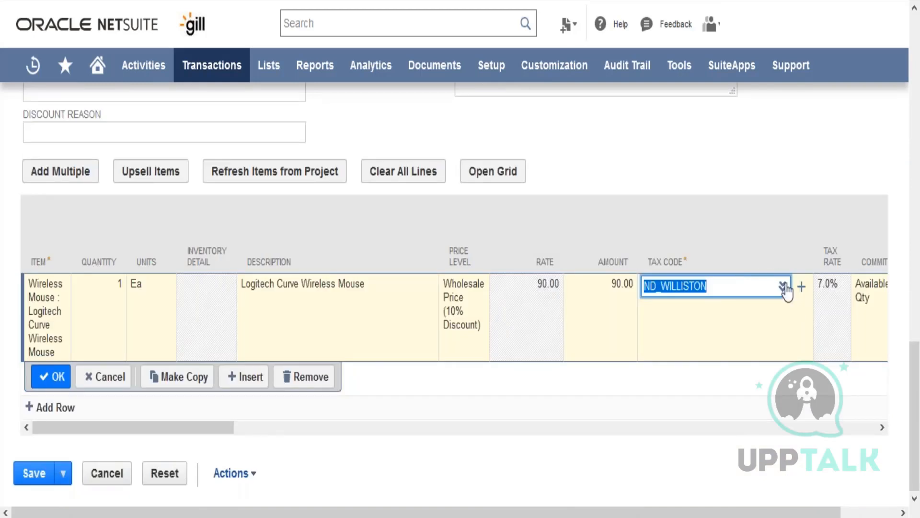
mouse_move(784, 288)
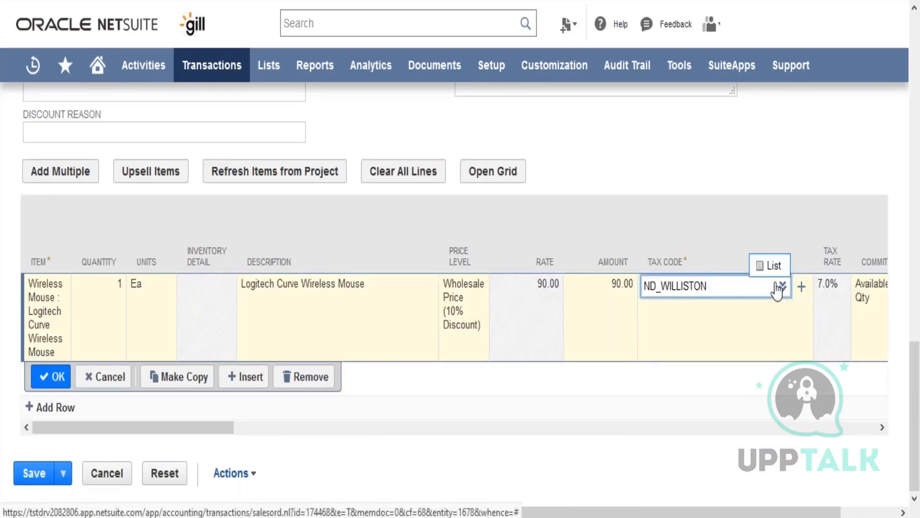
left_click(465, 299)
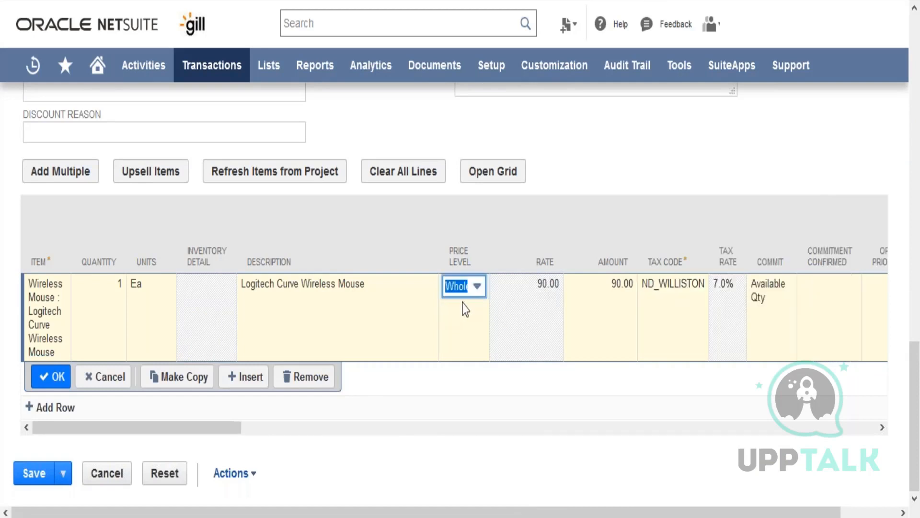
left_click(469, 293)
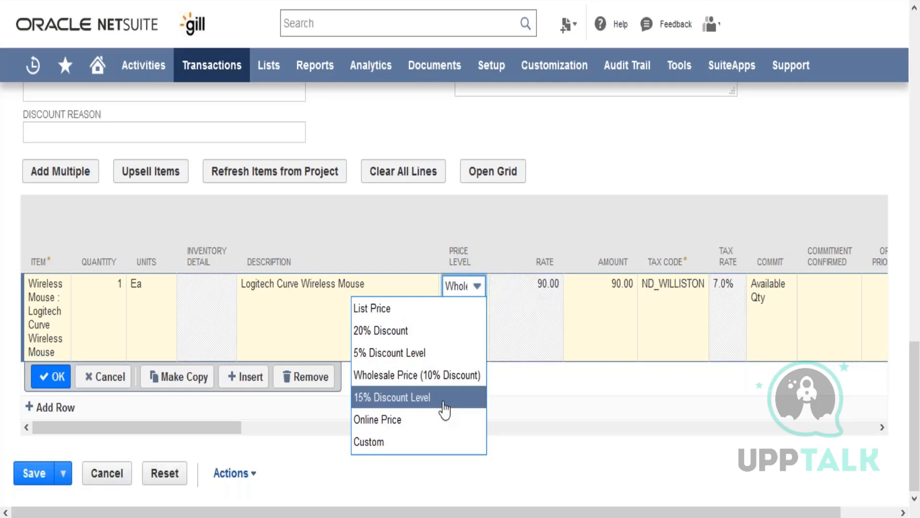
left_click(439, 320)
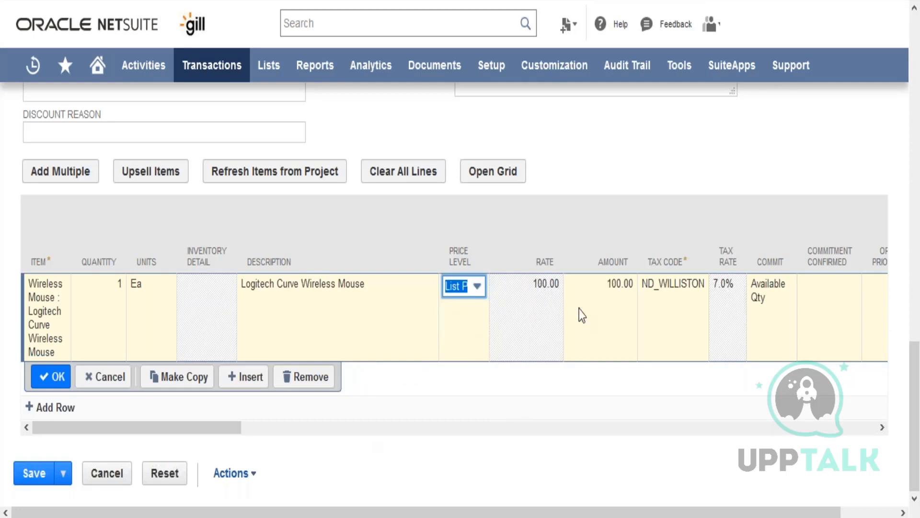
left_click(452, 282)
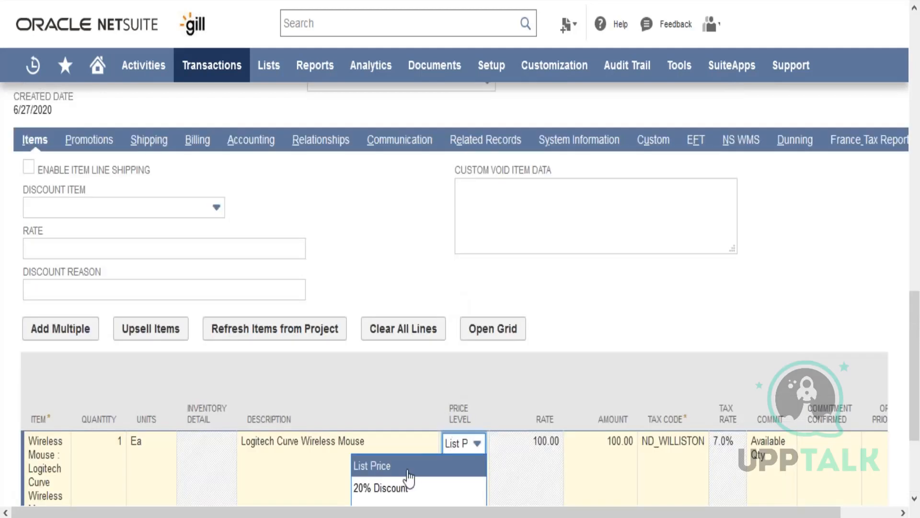
left_click_drag(912, 336, 914, 389)
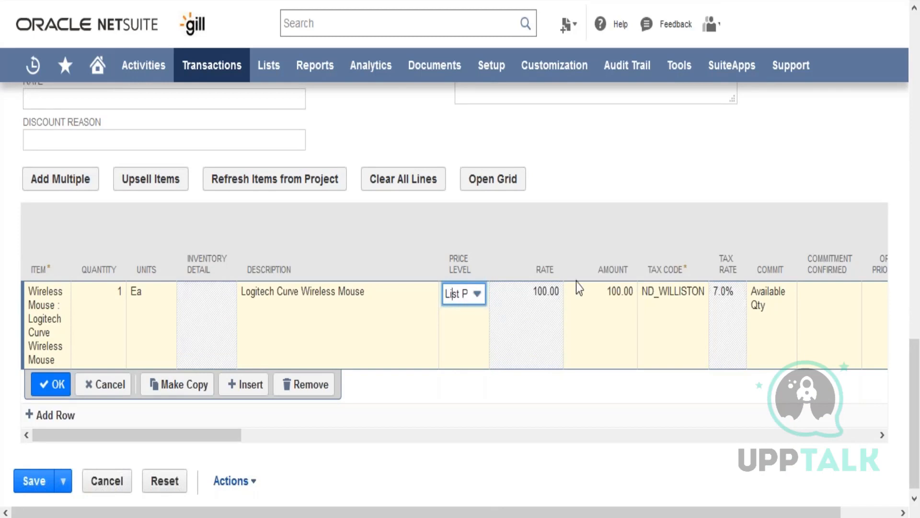
Browse the available tax codes for the wireless mouse line and commit the line to the order
left_click(668, 296)
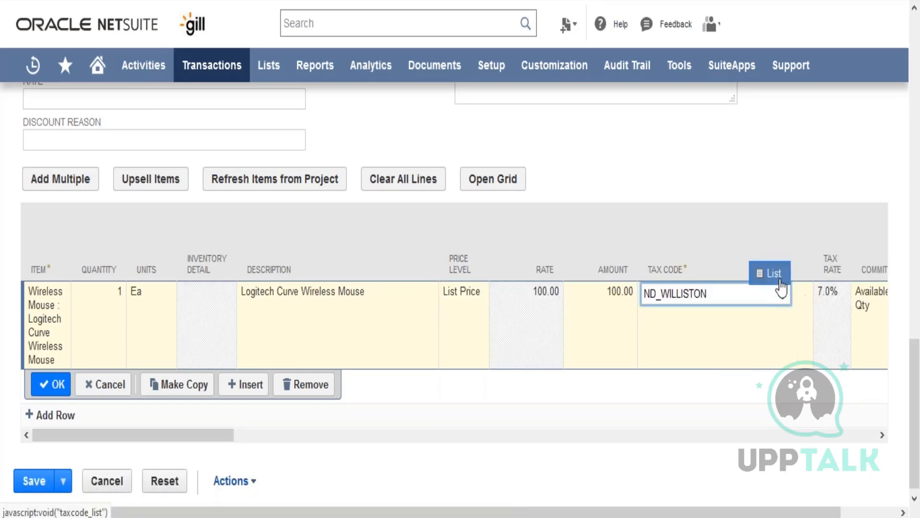
left_click(780, 279)
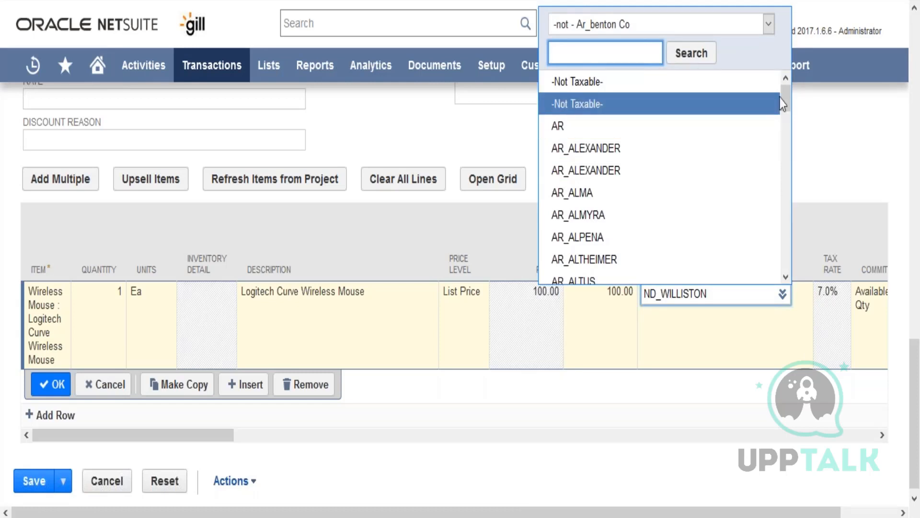
left_click_drag(780, 97, 783, 115)
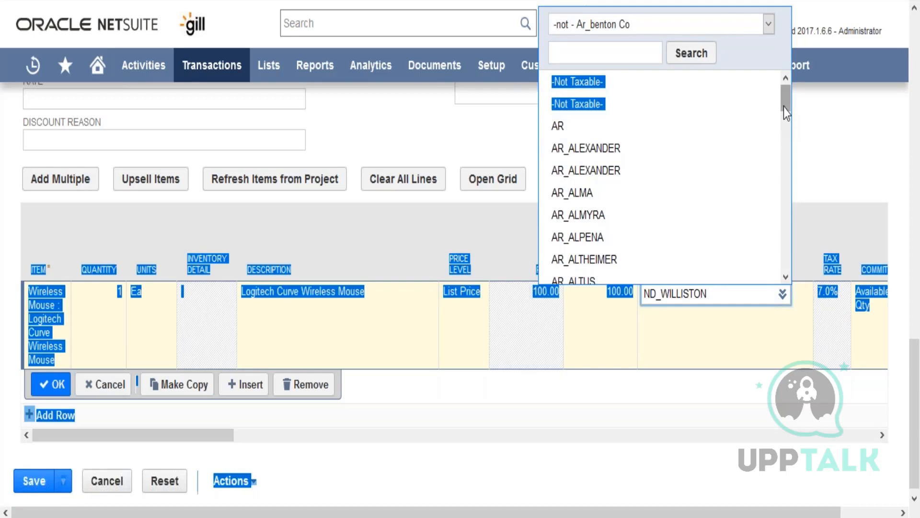
left_click(786, 165)
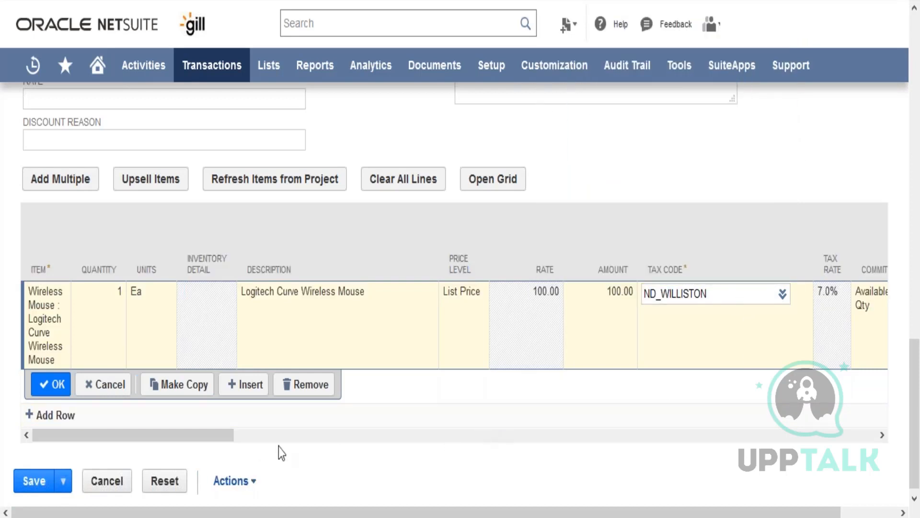
left_click_drag(241, 433, 194, 494)
left_click(48, 391)
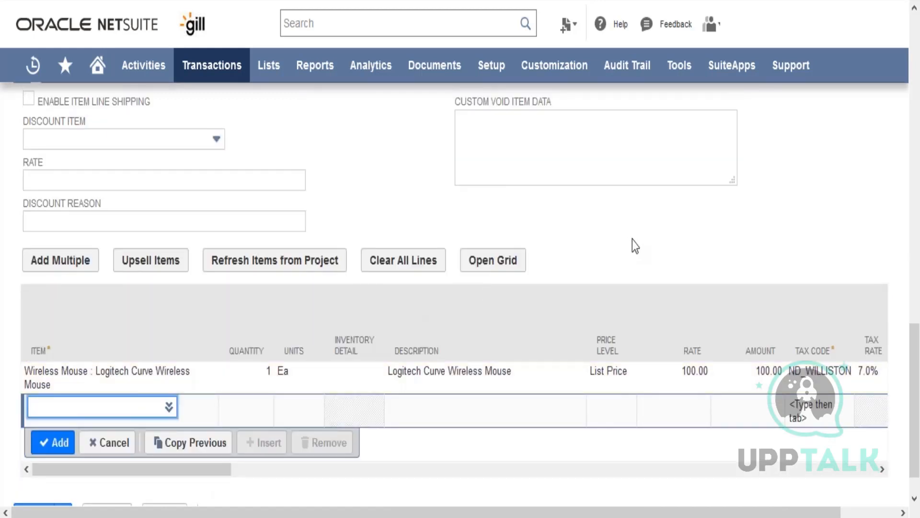
Set the order's shipping address to the first of the customer's saved street addresses
scroll(632, 239, "down", 1)
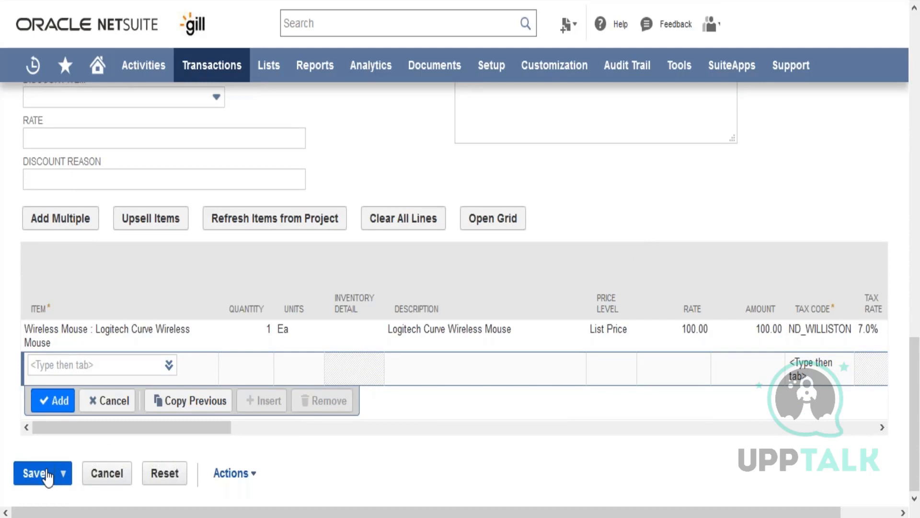
scroll(47, 476, "up", 1)
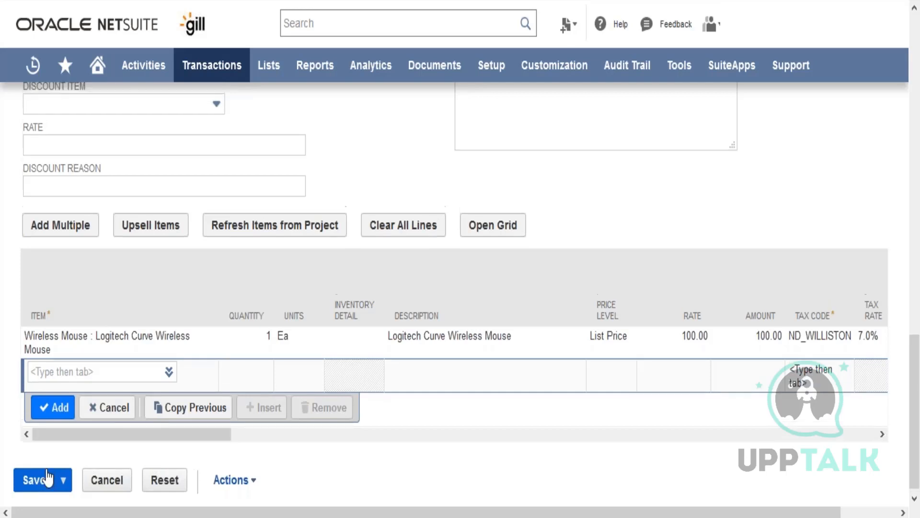
scroll(144, 397, "up", 6)
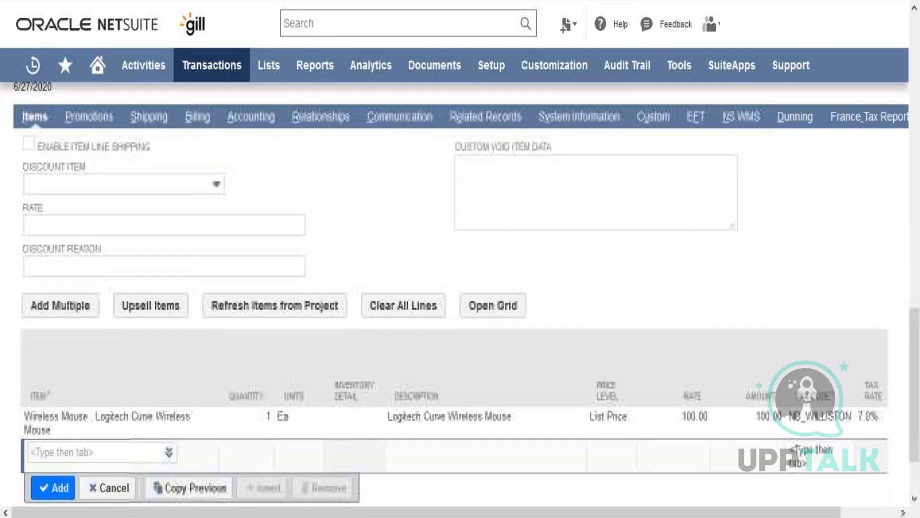
left_click(173, 383)
left_click(355, 441)
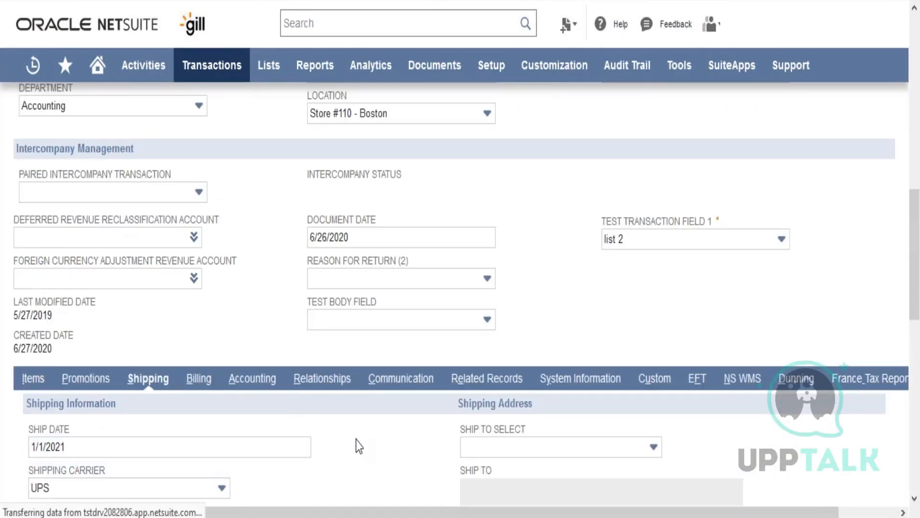
scroll(357, 443, "down", 1)
scroll(357, 444, "down", 2)
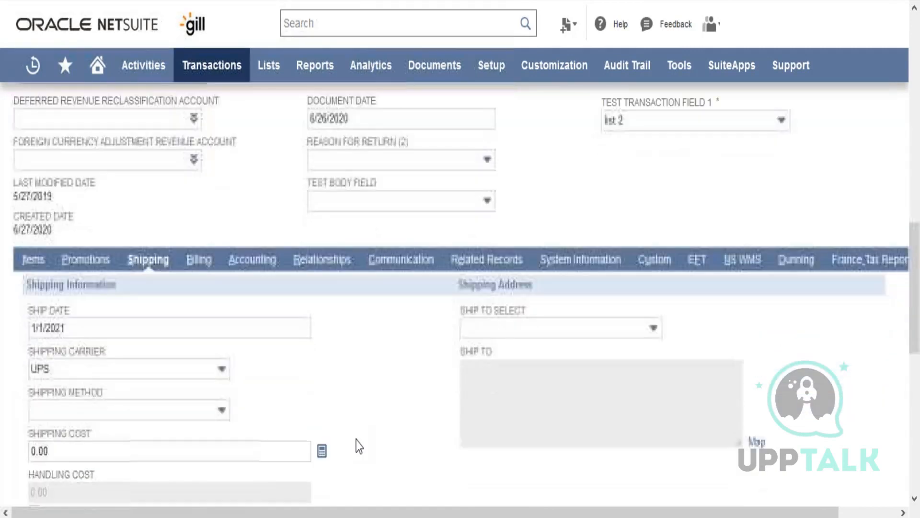
left_click(590, 314)
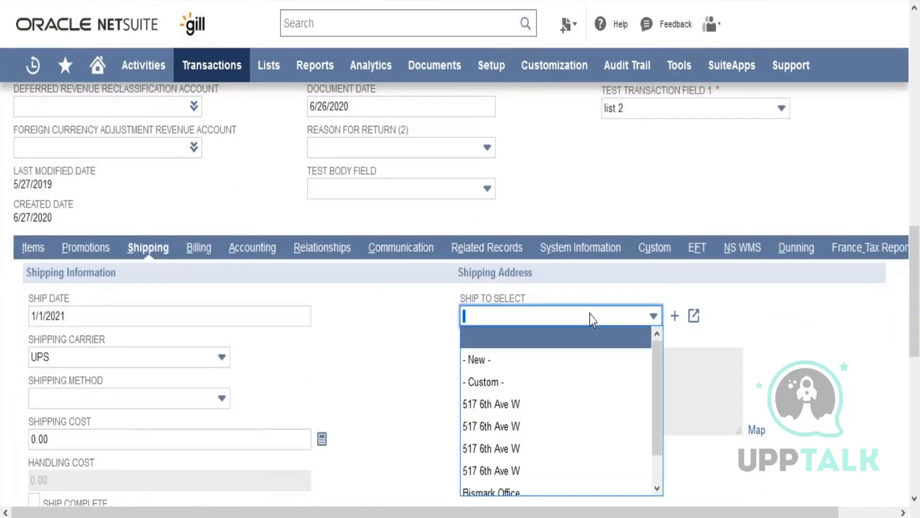
left_click(581, 402)
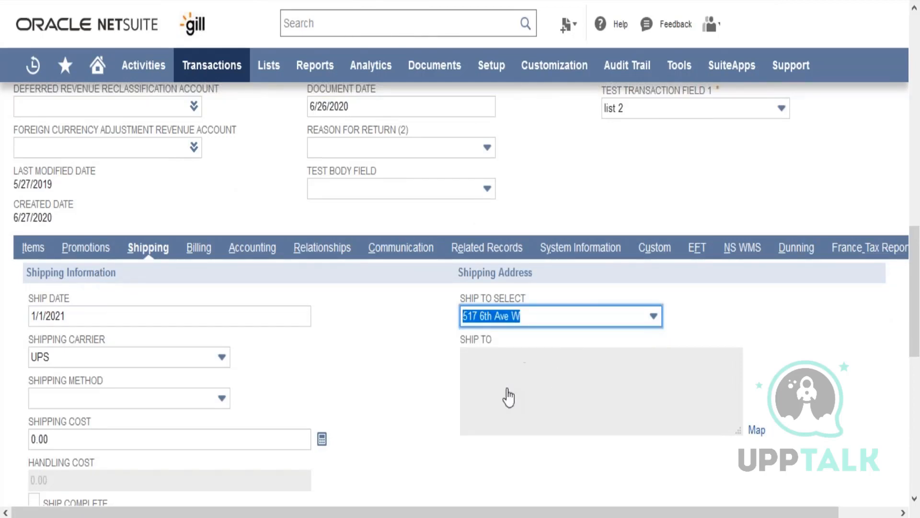
Set the billing terms to Net 30 and review the order's currency, exchange rate and gross profit details
left_click(200, 248)
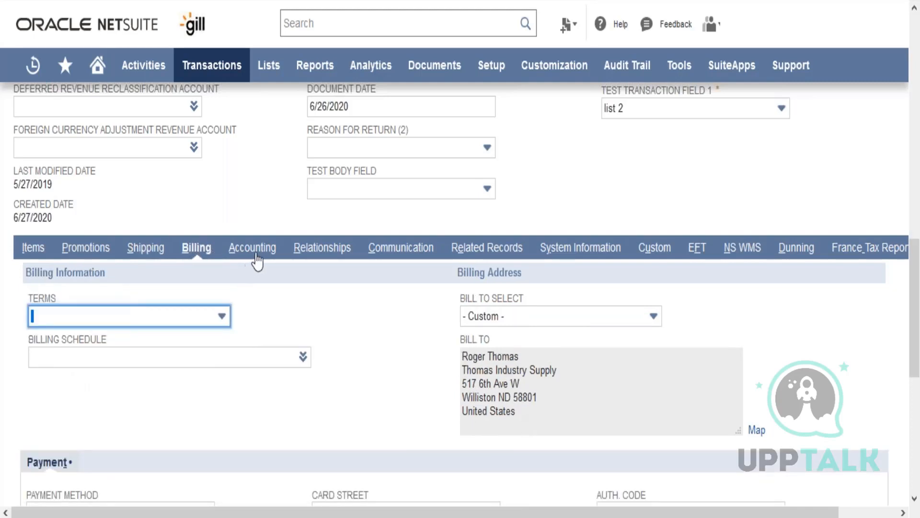
left_click(190, 328)
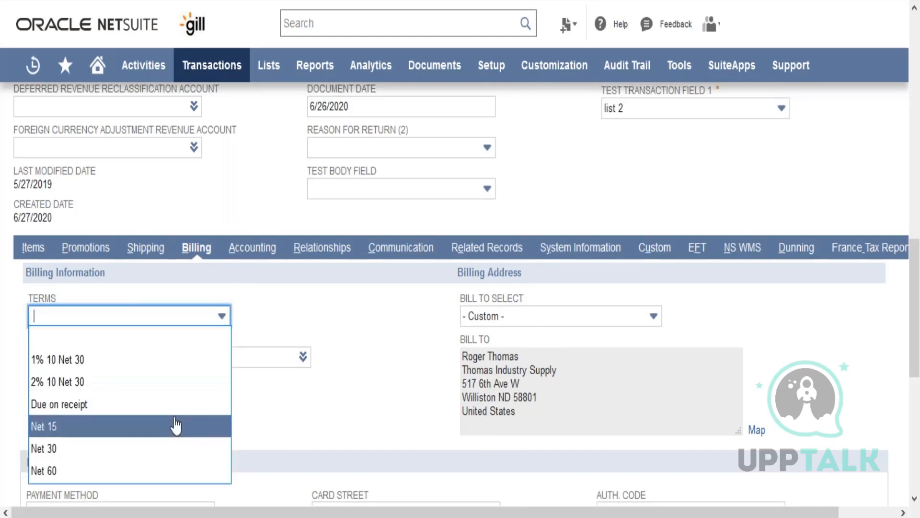
left_click(169, 449)
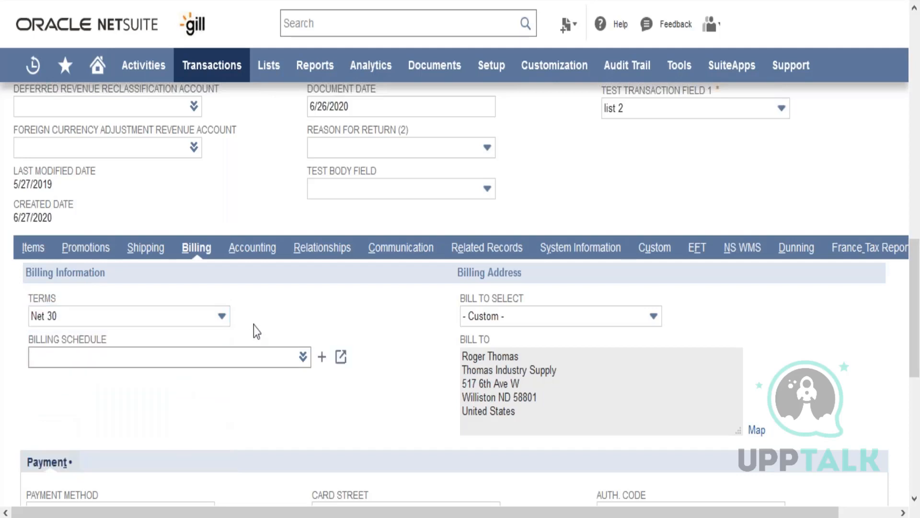
left_click(263, 256)
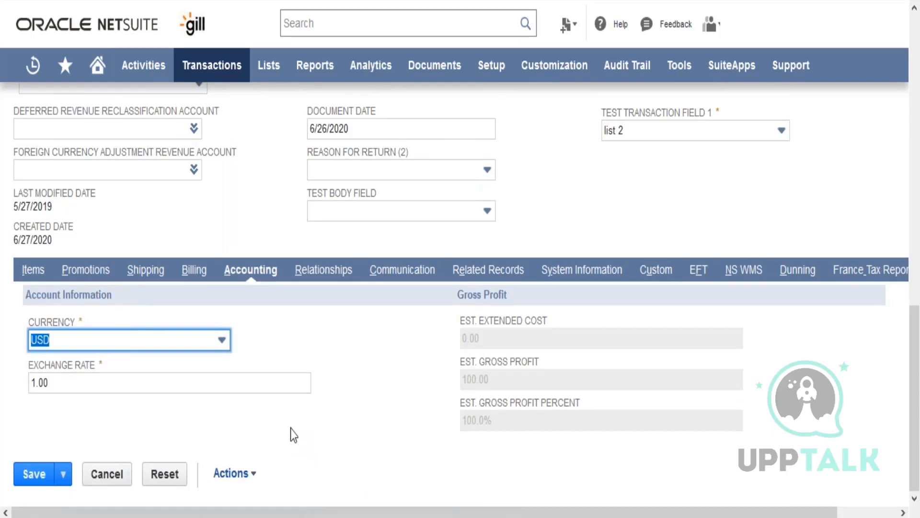
left_click(379, 433)
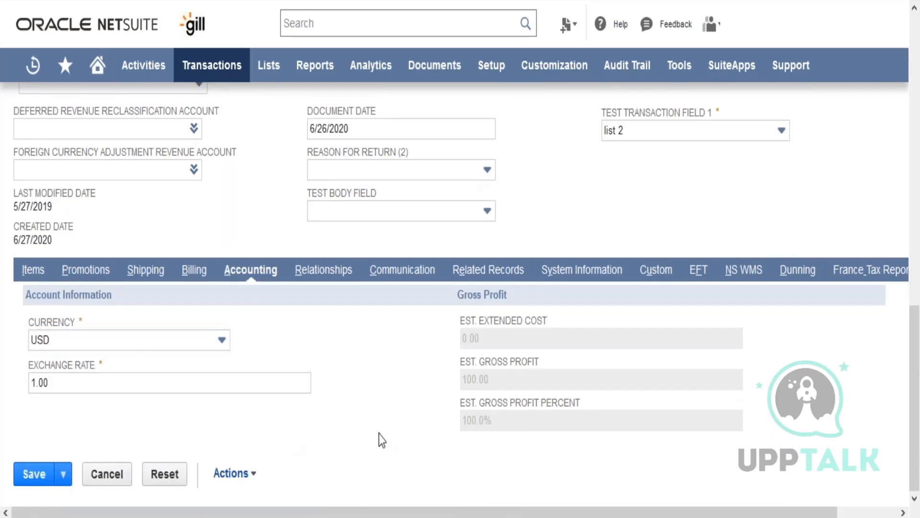
Try to save the sales order and view its relationship contacts
left_click(29, 480)
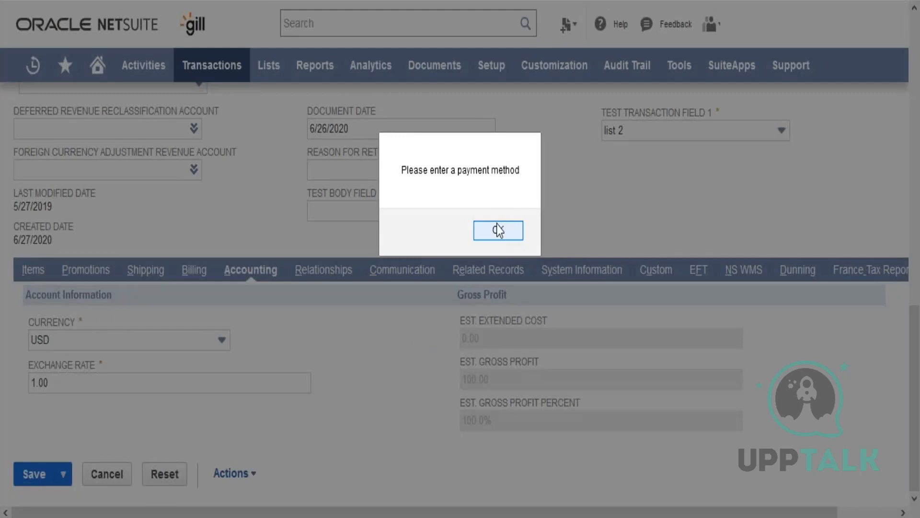
left_click(498, 230)
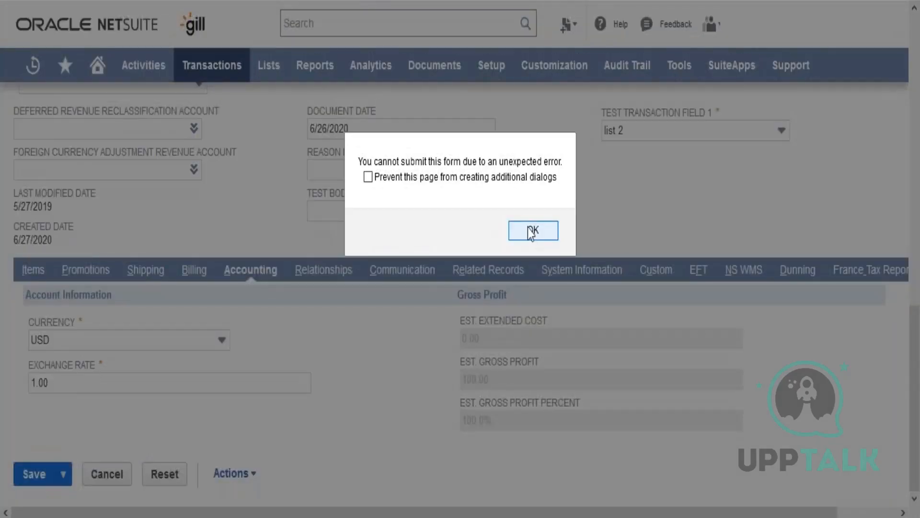
left_click(529, 230)
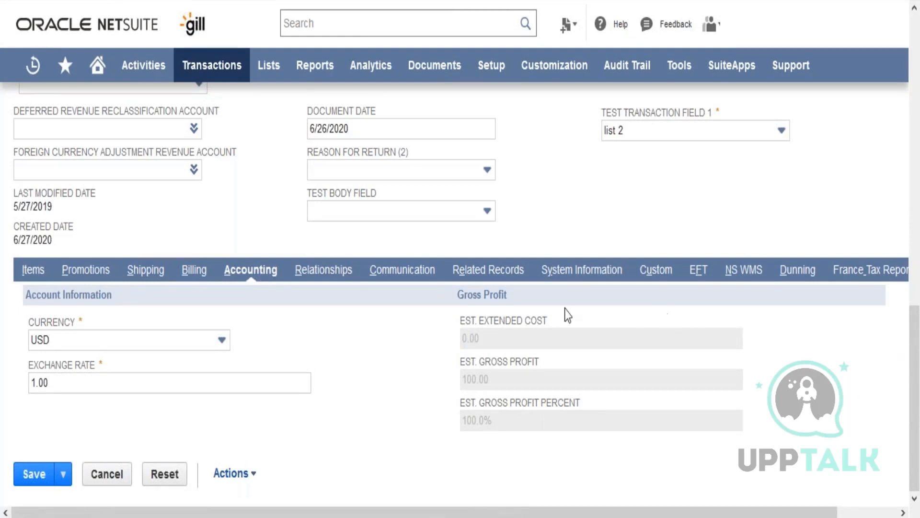
left_click(339, 283)
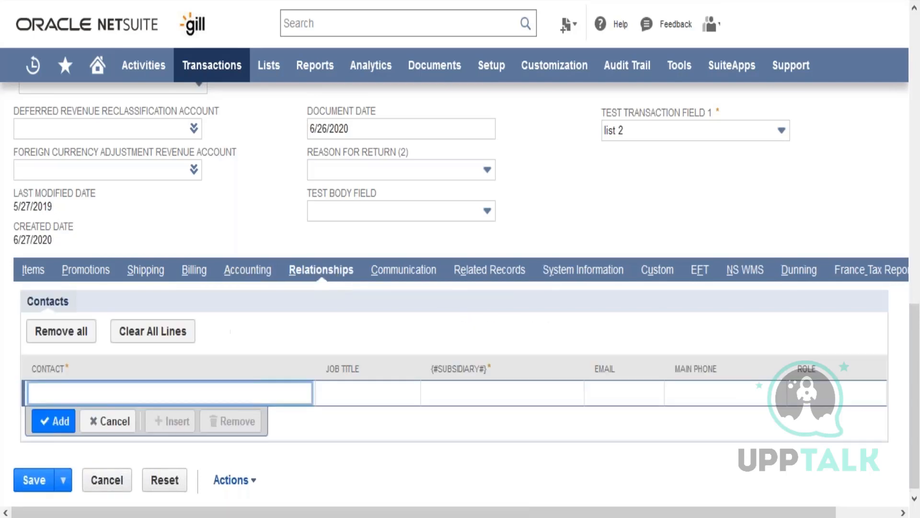
Examine the order's communication, related records, custom, EFT, NS WMS and dunning details before saving
left_click(398, 285)
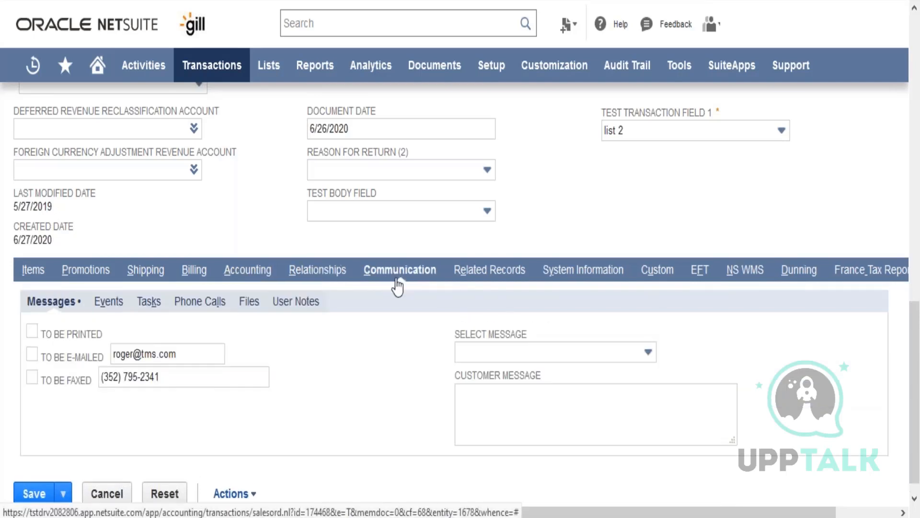
left_click(486, 278)
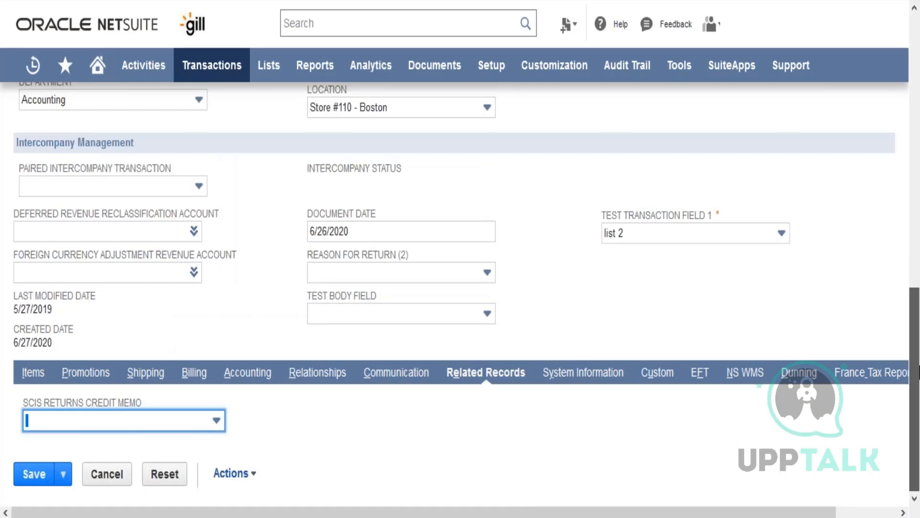
left_click(669, 376)
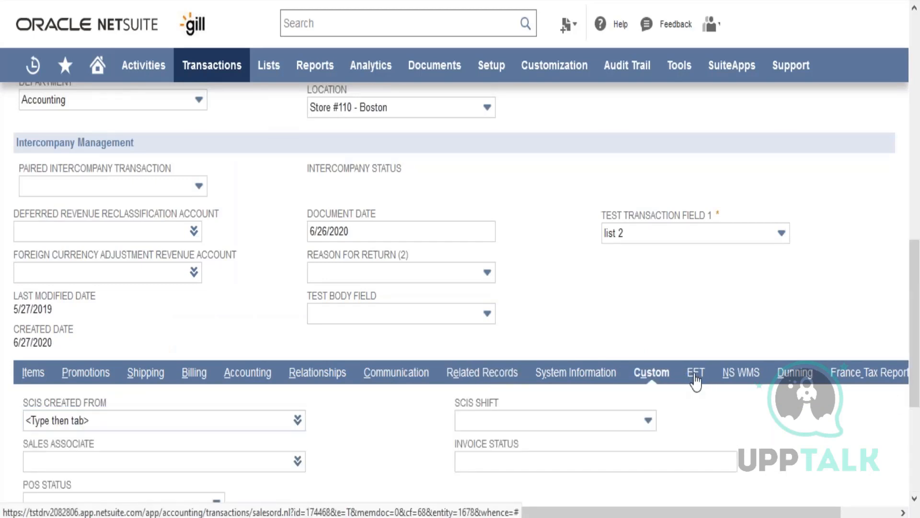
left_click(695, 376)
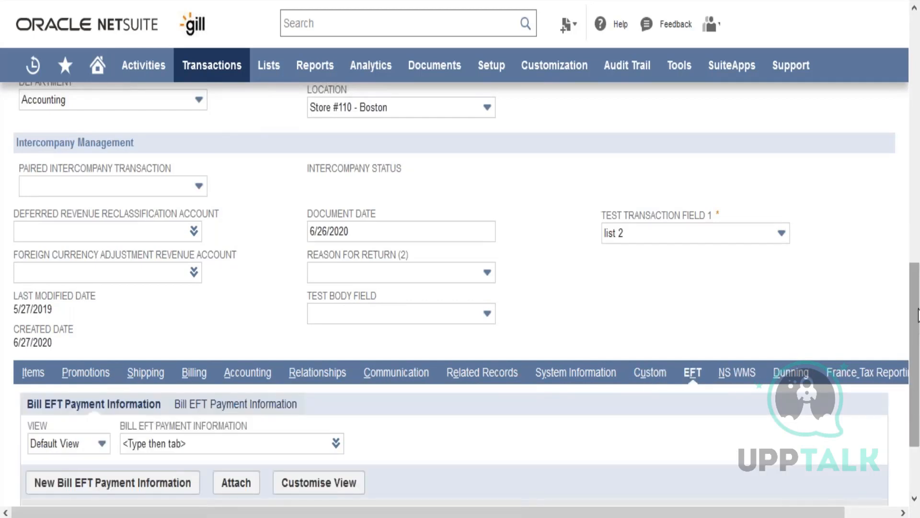
scroll(917, 317, "down", 3)
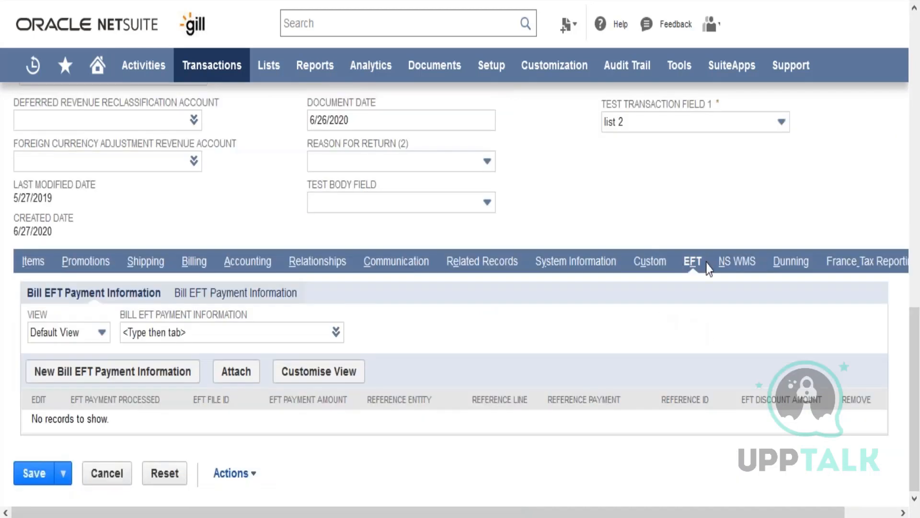
left_click(724, 267)
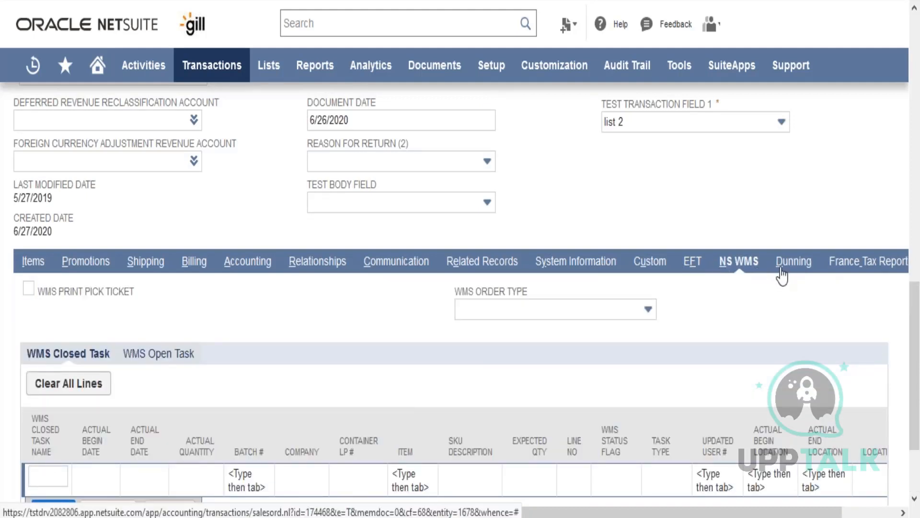
left_click(782, 268)
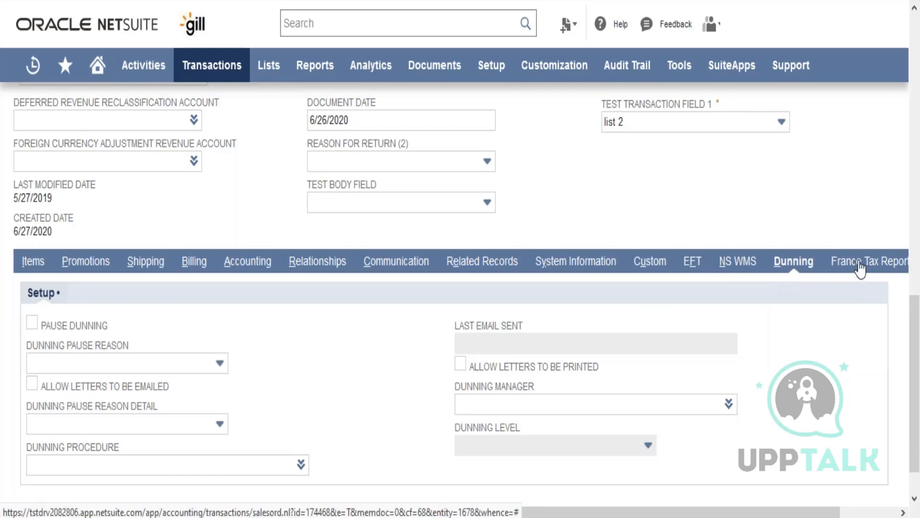
left_click_drag(916, 335, 918, 117)
scroll(793, 311, "down", 15)
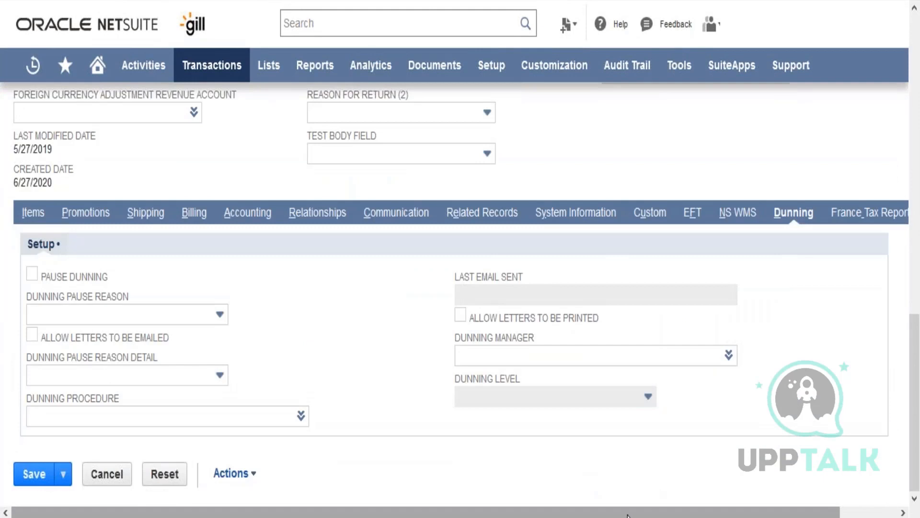
left_click_drag(640, 508, 312, 473)
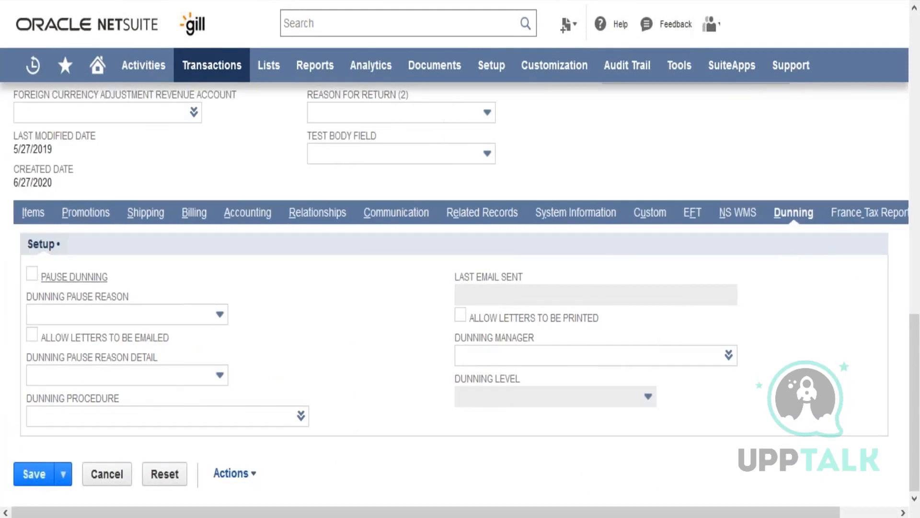
Set the order's payment method to Check in the billing details and save the sales order
left_click(192, 213)
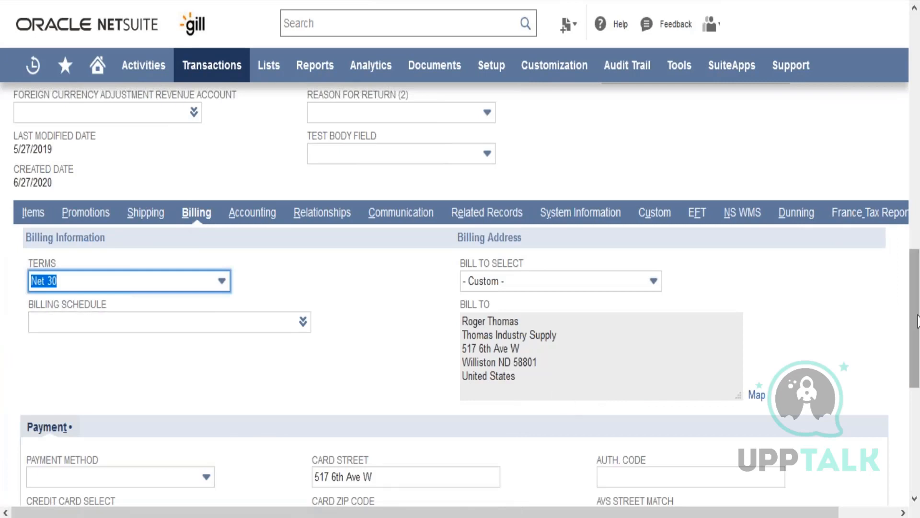
scroll(191, 336, "down", 3)
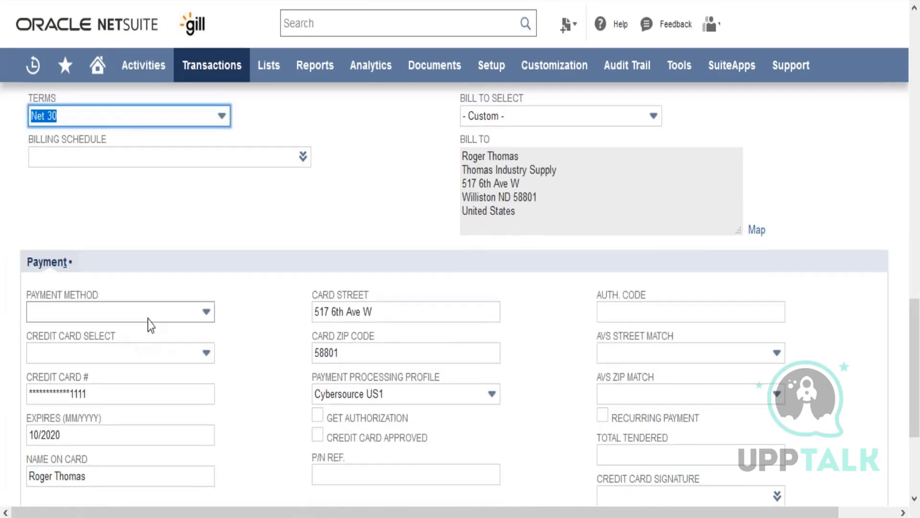
left_click(148, 319)
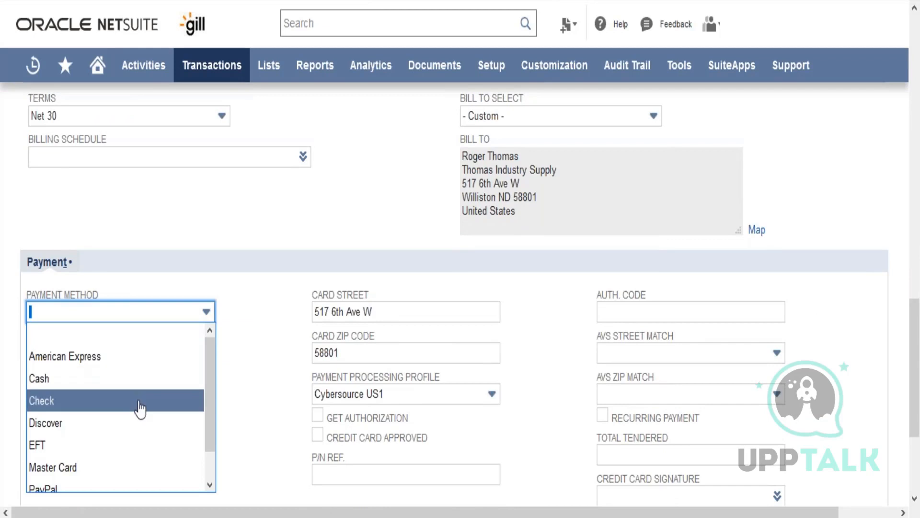
scroll(208, 376, "down", 1)
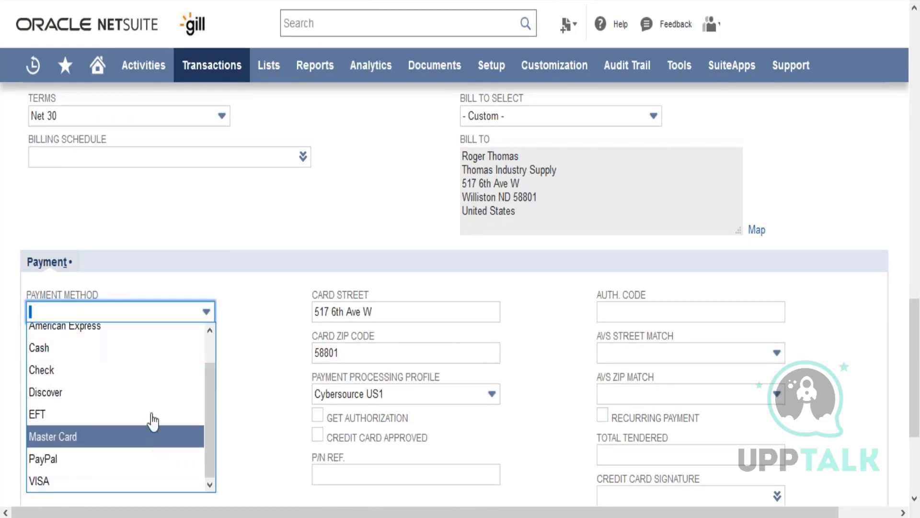
left_click(152, 371)
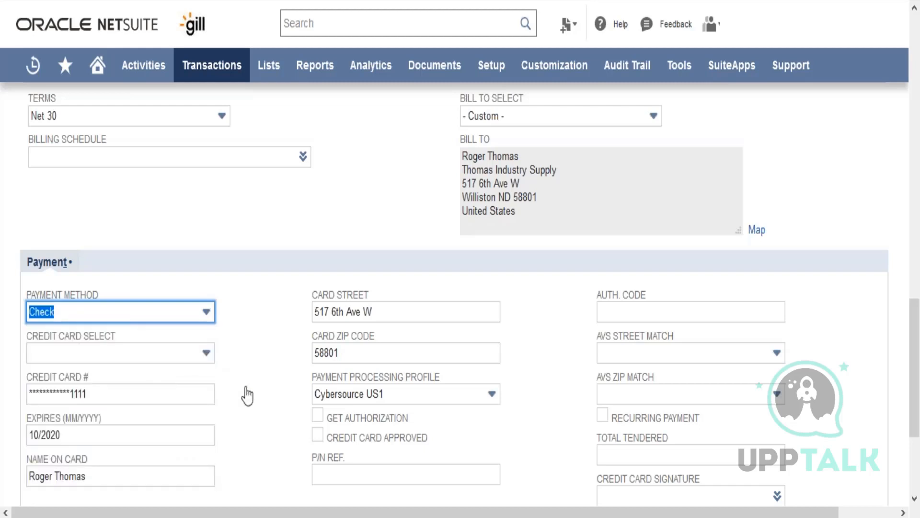
left_click_drag(918, 348, 918, 85)
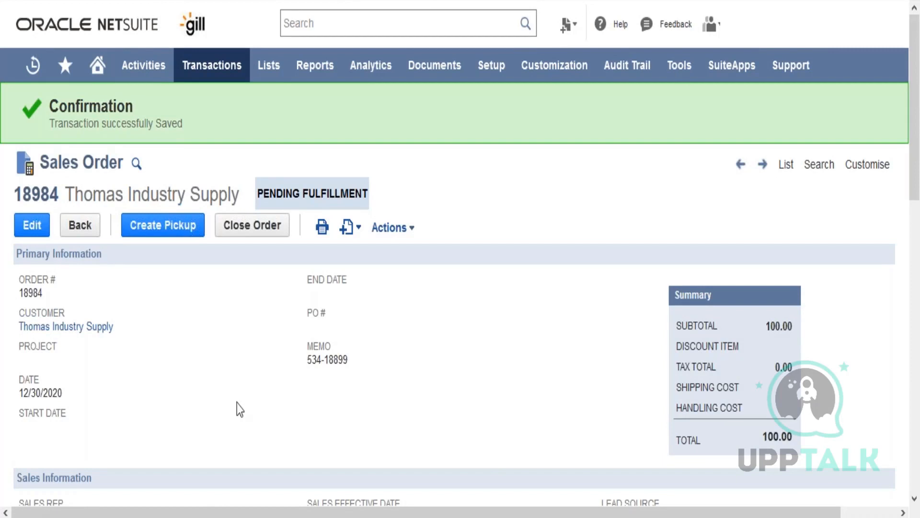
Review the saved order's primary, sales, classification and intercompany information and its communication messages
scroll(239, 409, "down", 7)
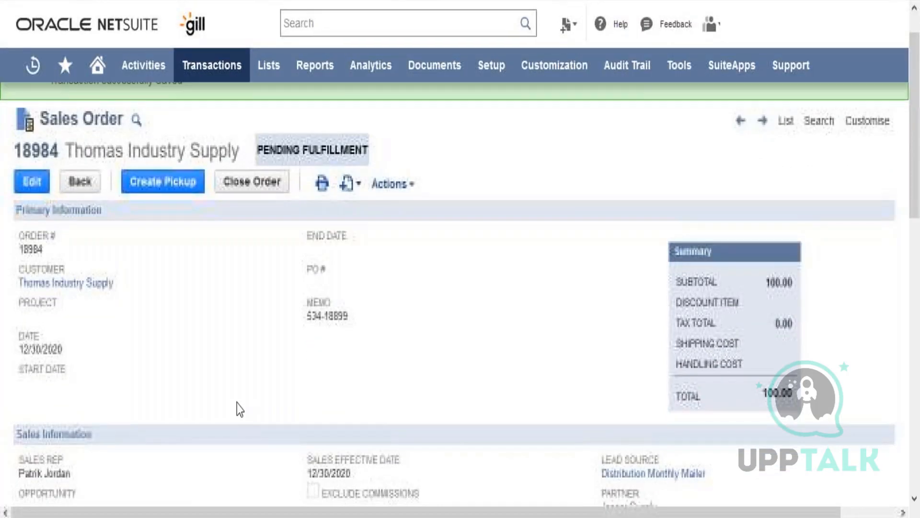
scroll(239, 409, "right", 1)
scroll(240, 409, "down", 2)
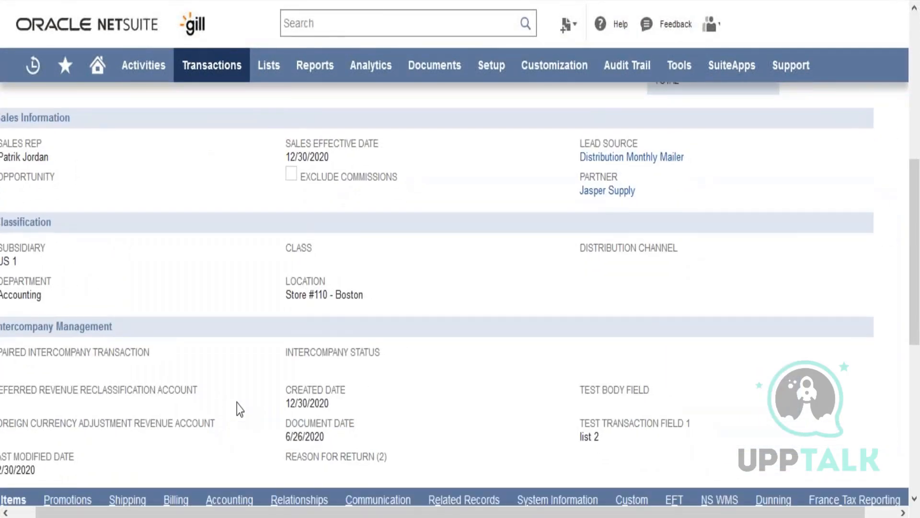
scroll(239, 408, "down", 1)
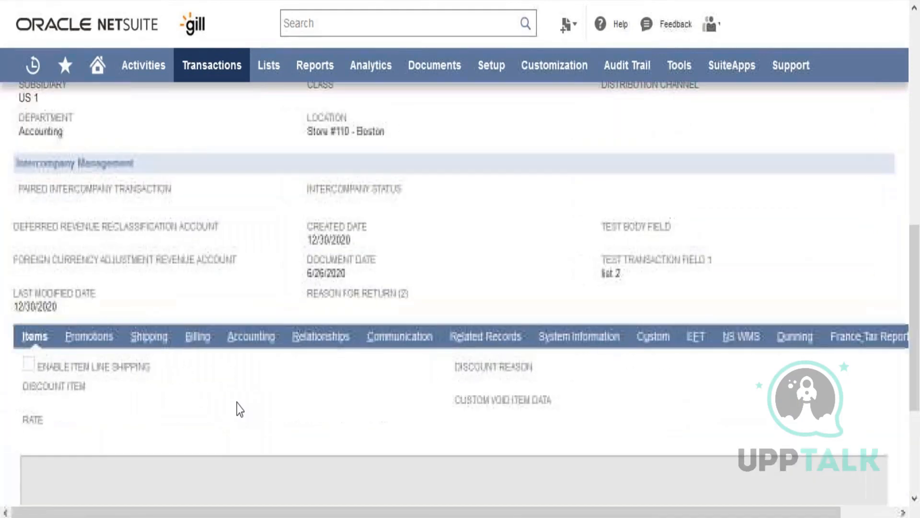
left_click(399, 336)
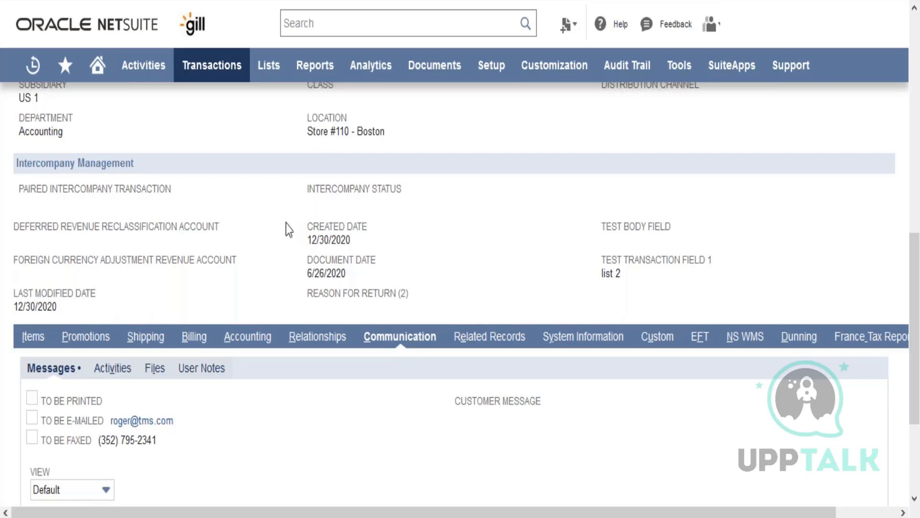
Check the saved order's shipping information and ship-to address, and open the linked customer record
scroll(288, 229, "up", 6)
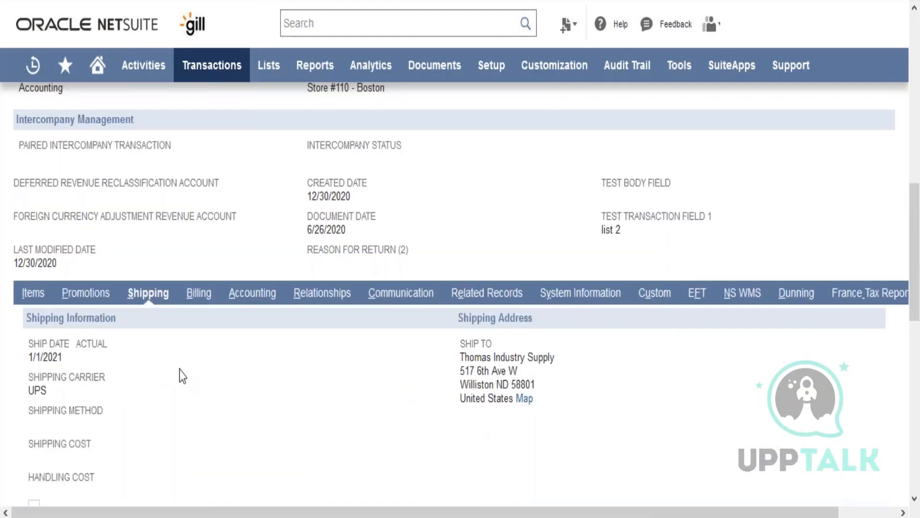
scroll(179, 369, "up", 1)
scroll(179, 370, "up", 1)
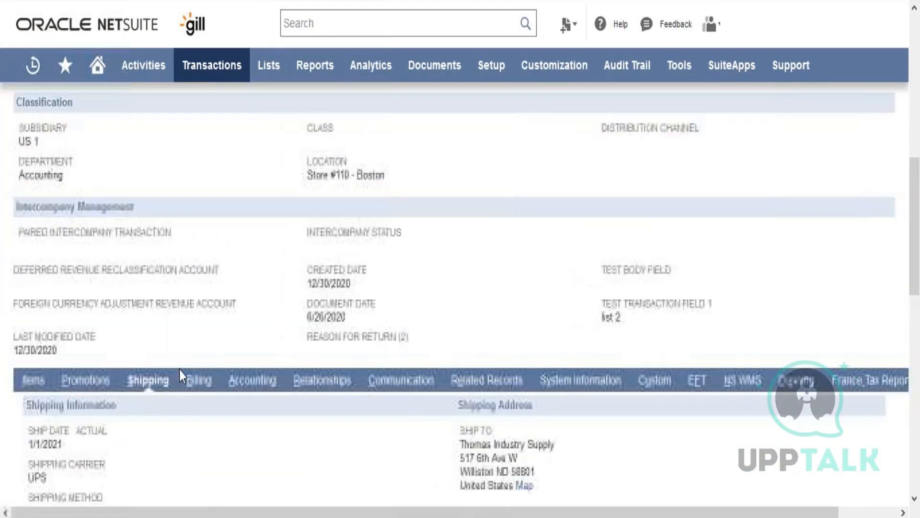
scroll(179, 376, "up", 1)
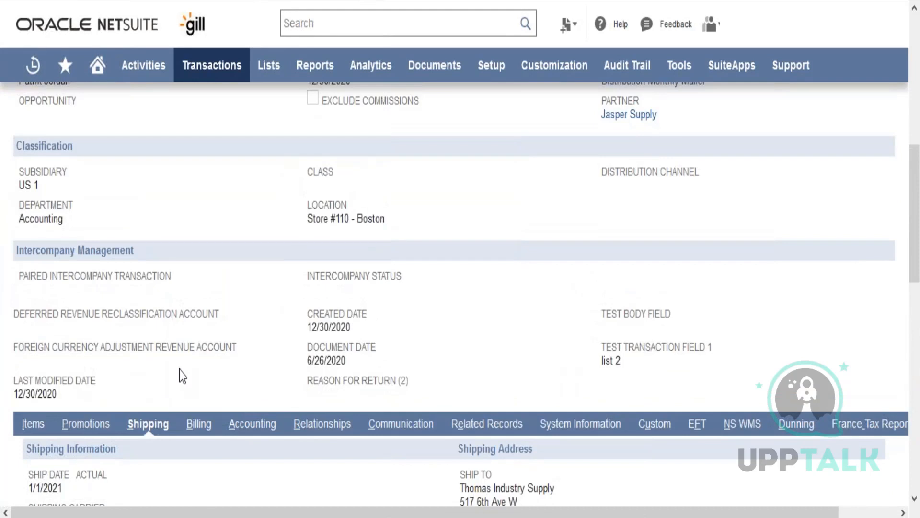
scroll(179, 370, "up", 1)
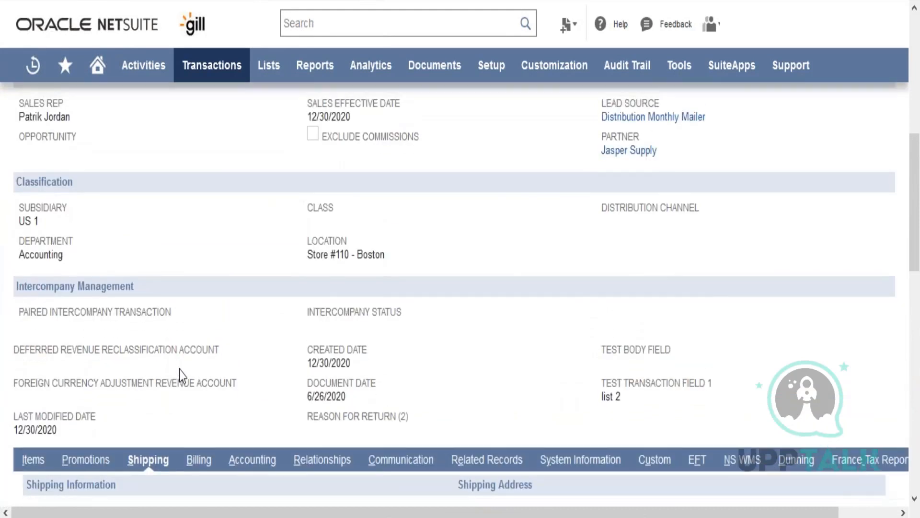
scroll(455, 430, "down", 4)
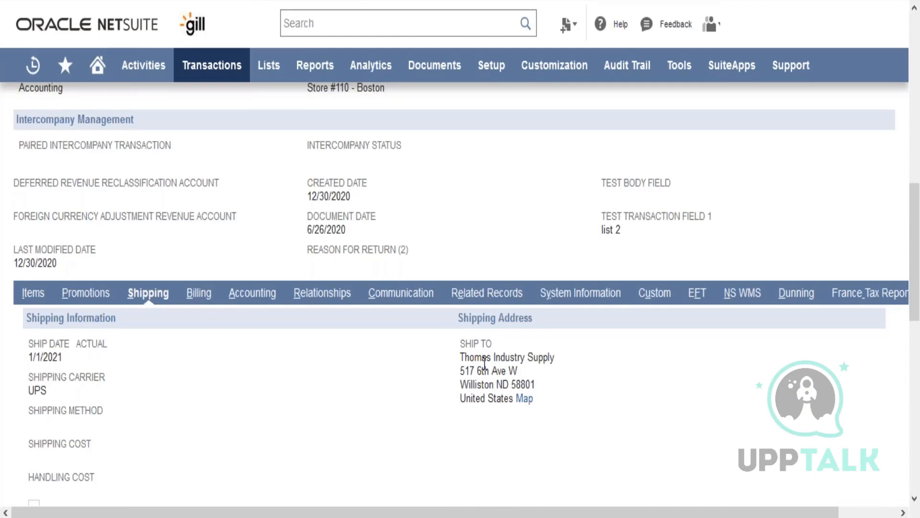
scroll(484, 363, "up", 1)
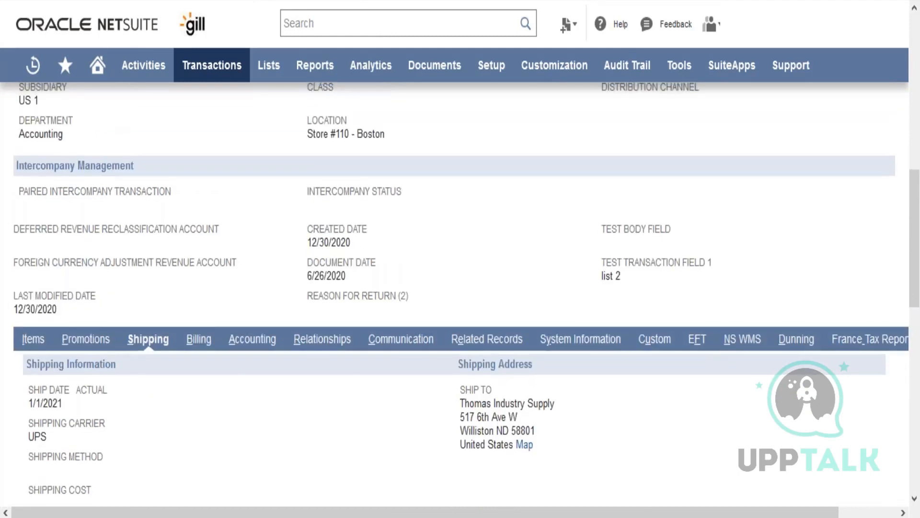
scroll(460, 287, "up", 12)
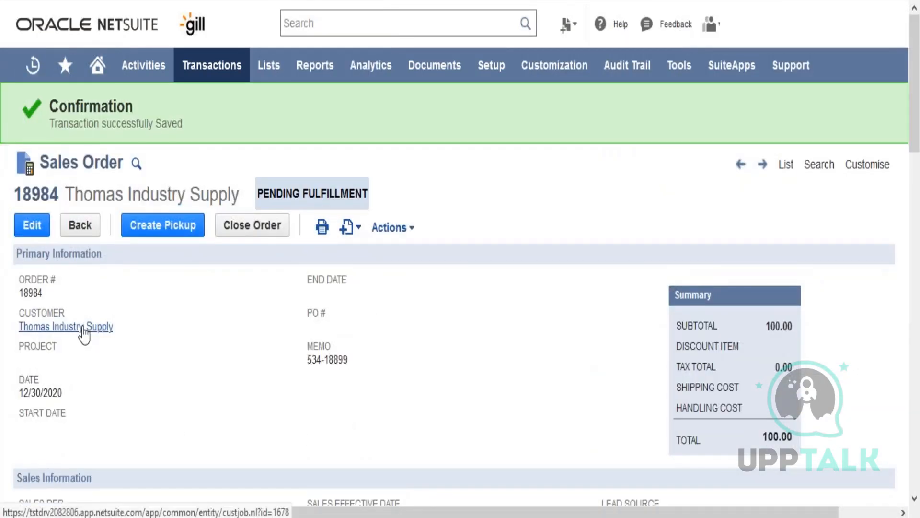
left_click(82, 327)
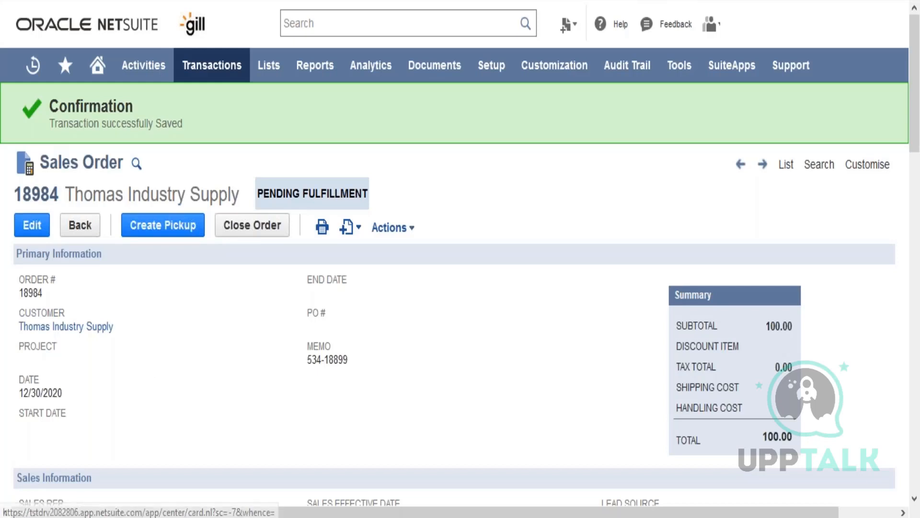
Examine the wireless mouse line in the saved sales order's item list
scroll(460, 288, "down", 1)
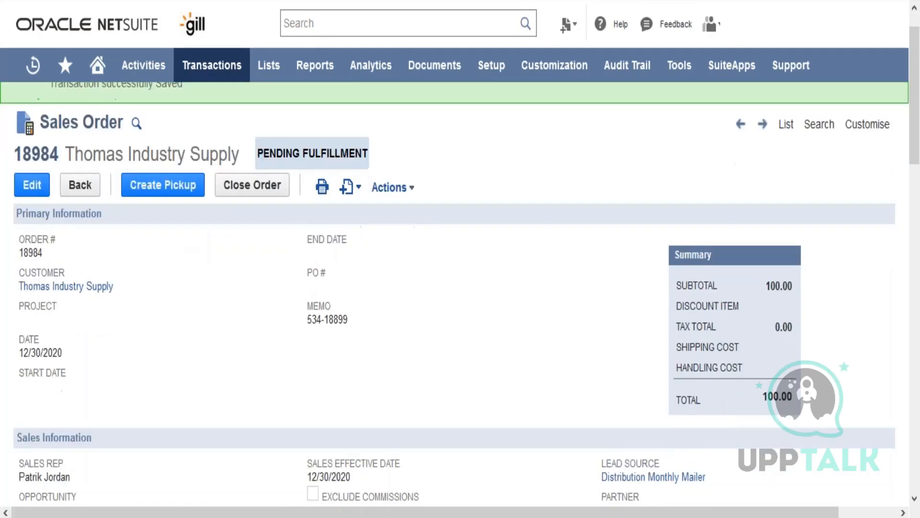
scroll(3, 295, "down", 10)
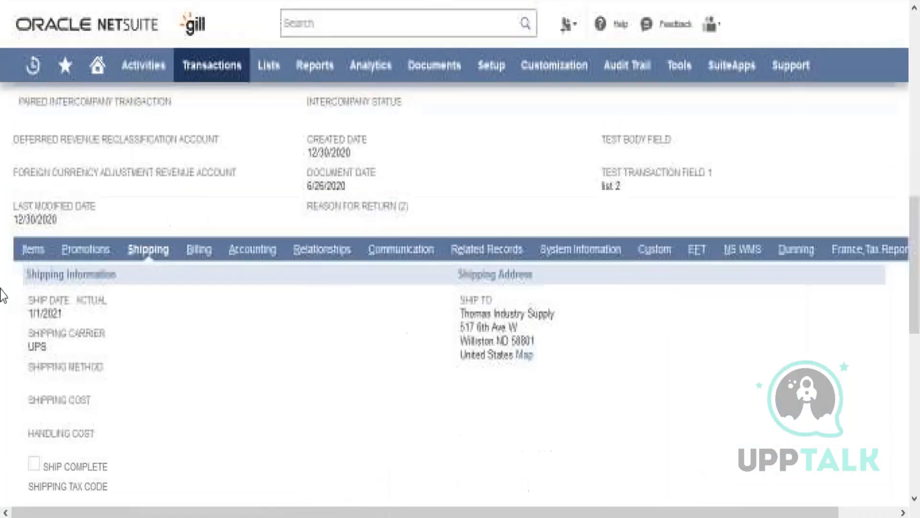
left_click(33, 250)
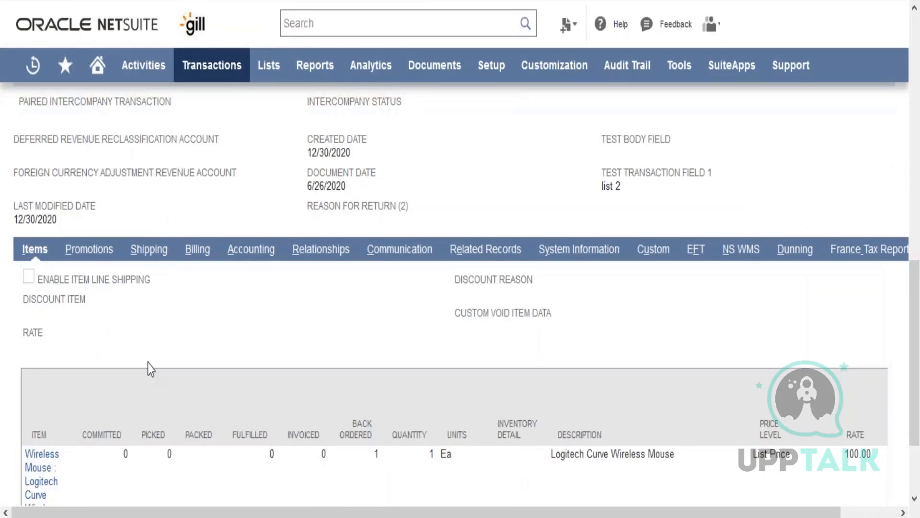
scroll(147, 365, "down", 1)
scroll(148, 363, "down", 1)
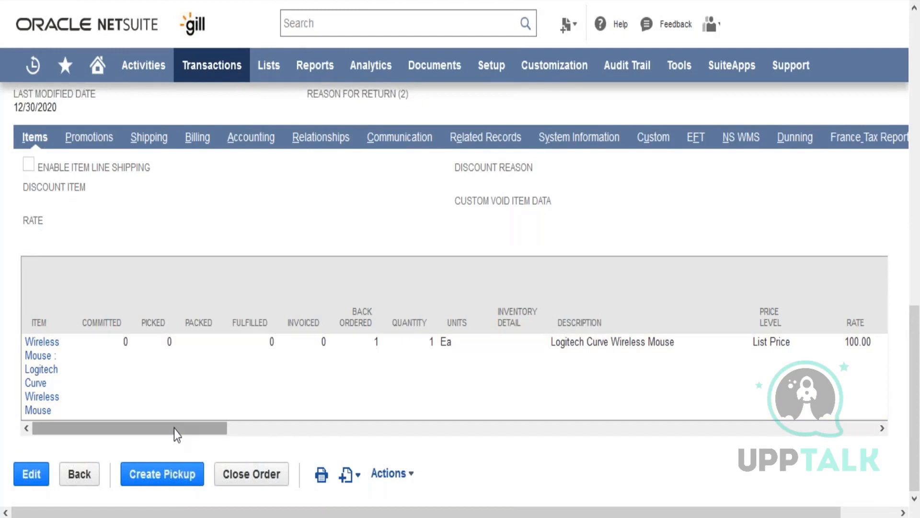
left_click_drag(174, 430, 159, 455)
left_click(32, 474)
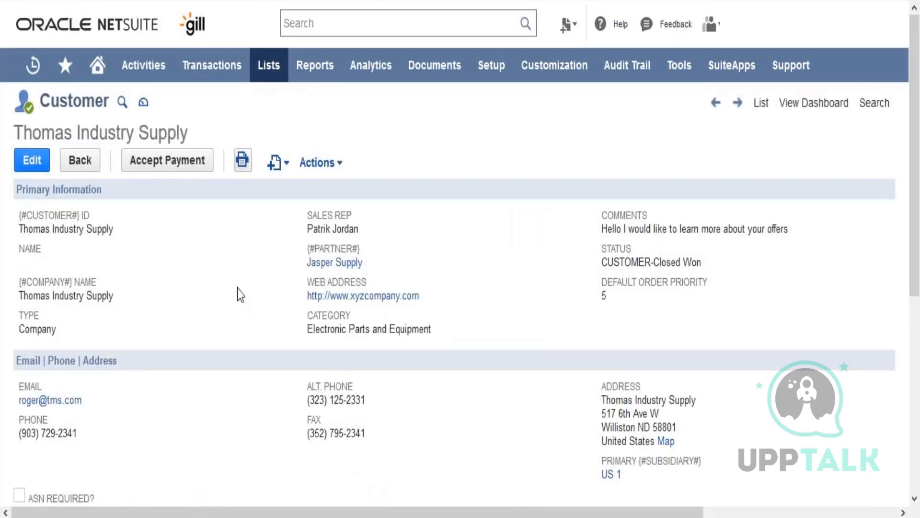
Review the customer record's list of saved addresses, including the default shipping and billing address
scroll(241, 294, "down", 7)
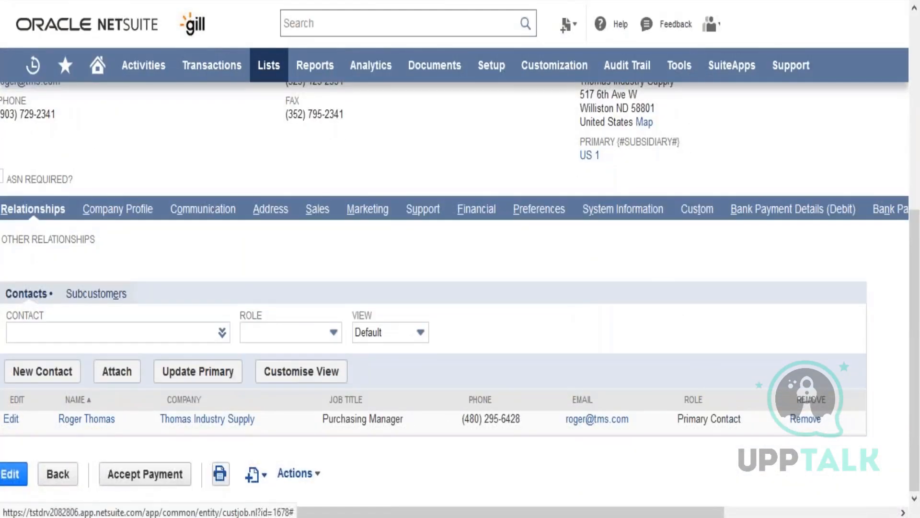
left_click(271, 209)
scroll(194, 378, "left", 2)
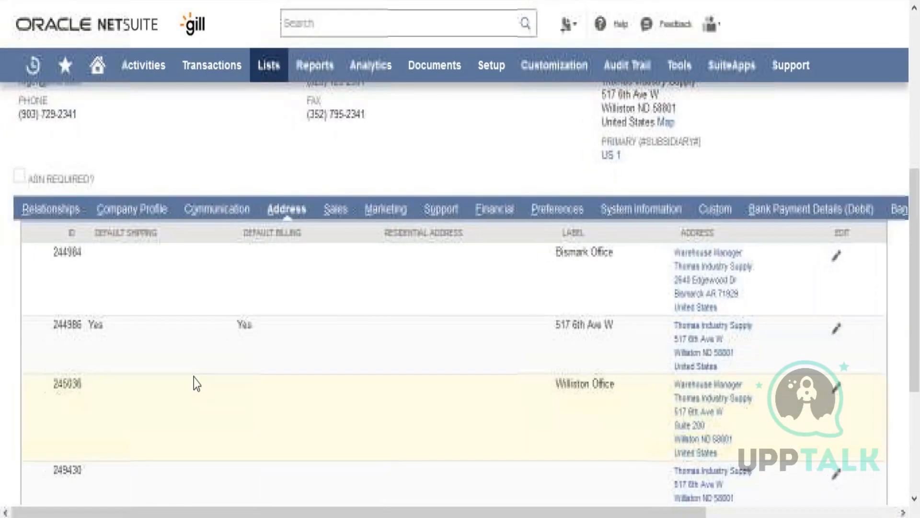
scroll(193, 378, "up", 1)
scroll(194, 378, "down", 5)
scroll(194, 377, "up", 6)
scroll(193, 377, "up", 1)
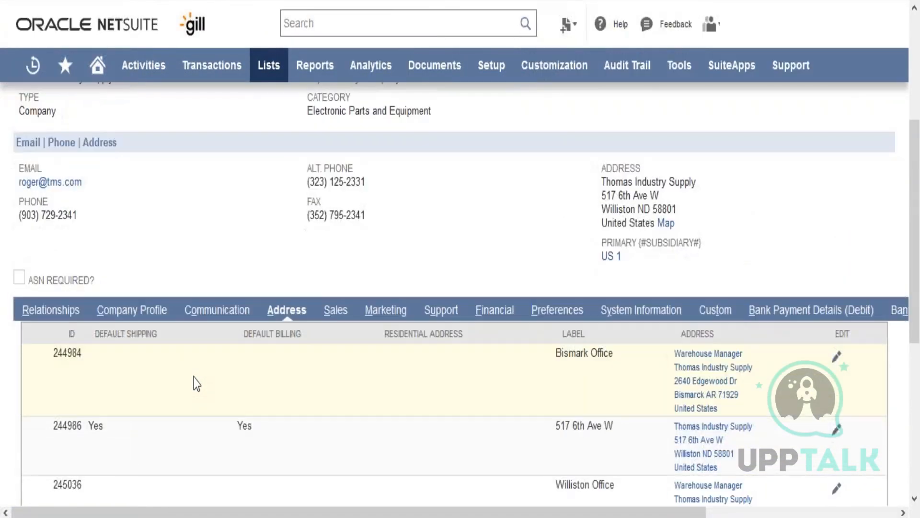
Check the customer record's saved addresses against its contact details and primary information
scroll(194, 378, "down", 2)
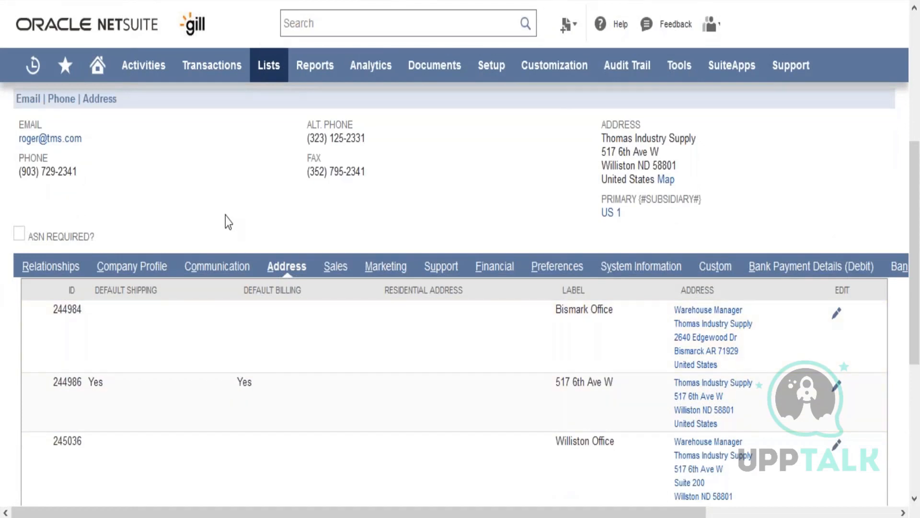
scroll(226, 216, "up", 3)
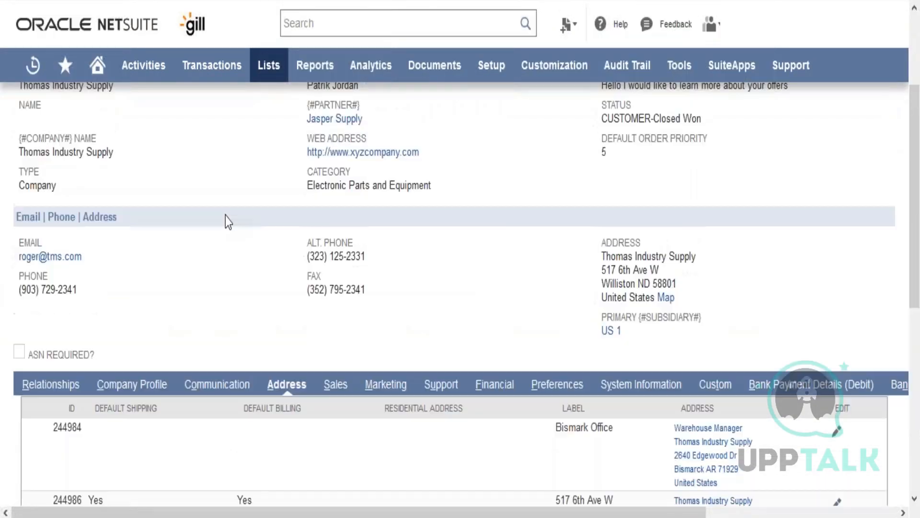
scroll(225, 216, "up", 4)
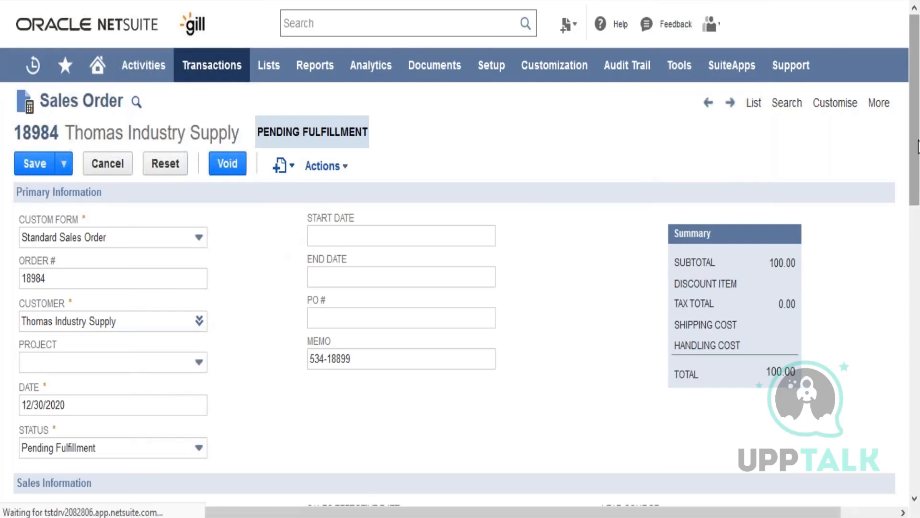
Switch the sales order's custom form to Custom Sales Order 2
scroll(918, 191, "down", 5)
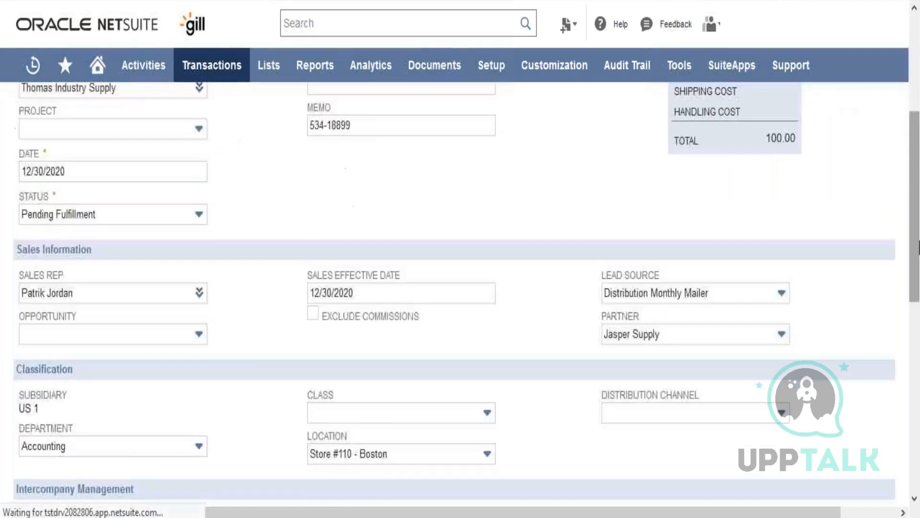
left_click_drag(919, 195, 168, 233)
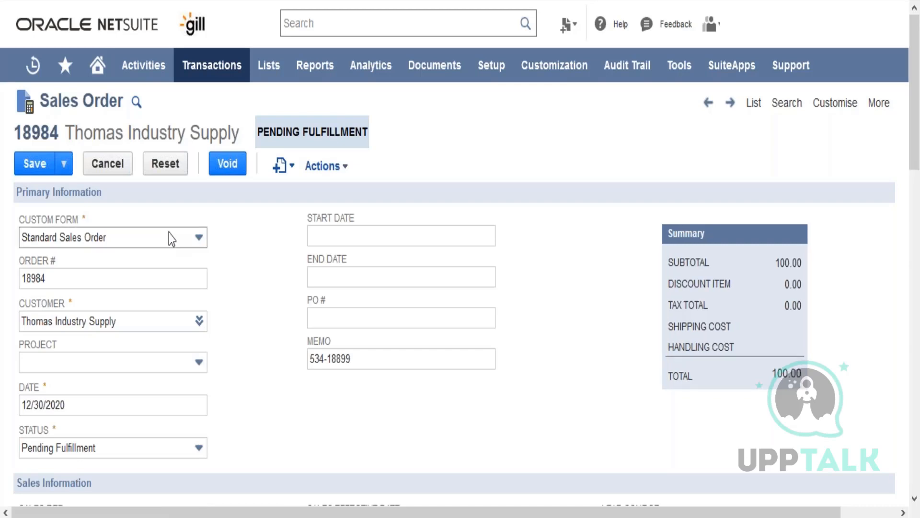
left_click(168, 233)
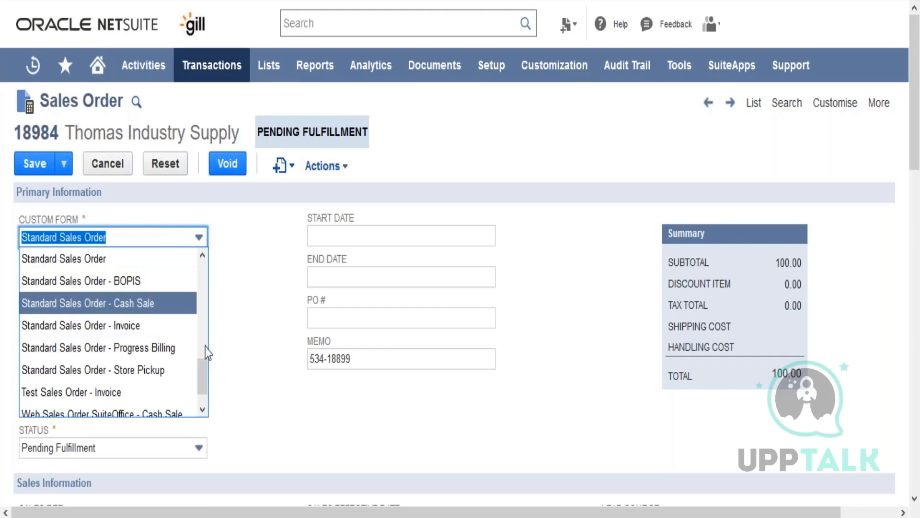
scroll(209, 316, "up", 2)
scroll(210, 317, "up", 5)
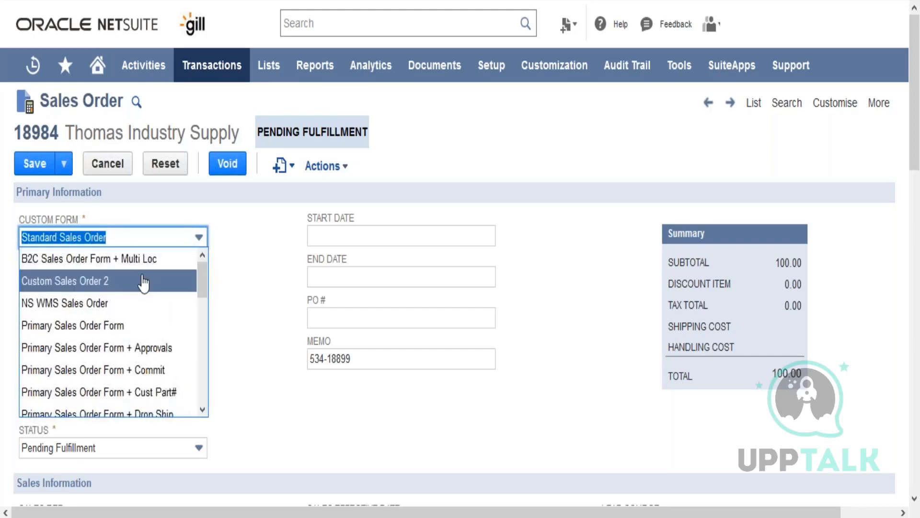
left_click(72, 279)
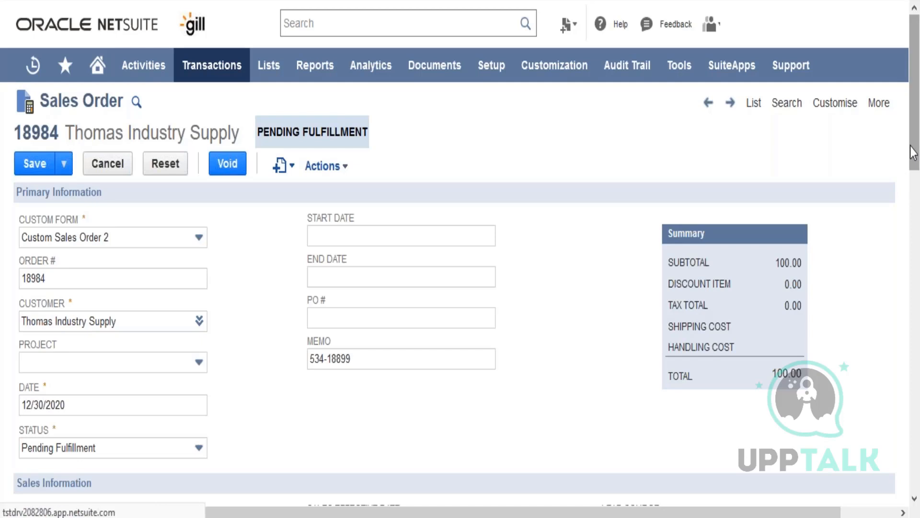
Examine the sales order's body fields and the wireless mouse line's columns on the new form
left_click_drag(913, 152, 916, 324)
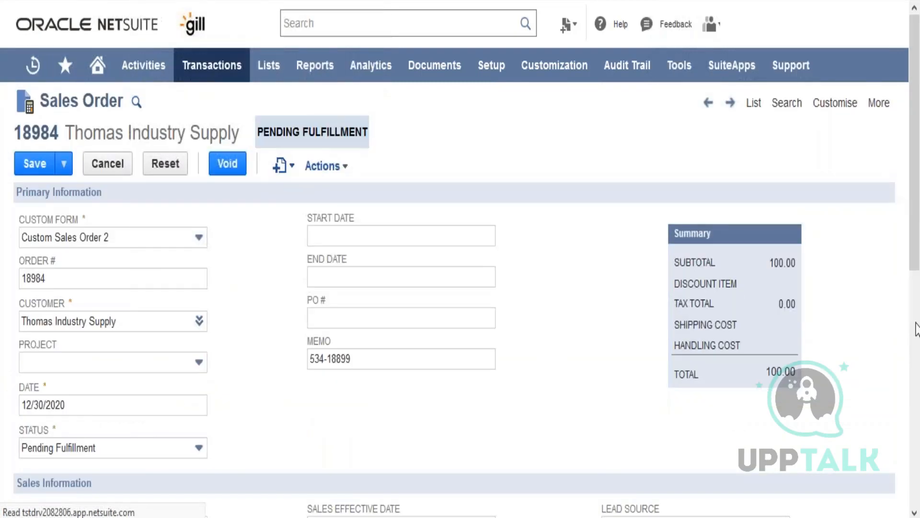
left_click_drag(911, 172, 918, 472)
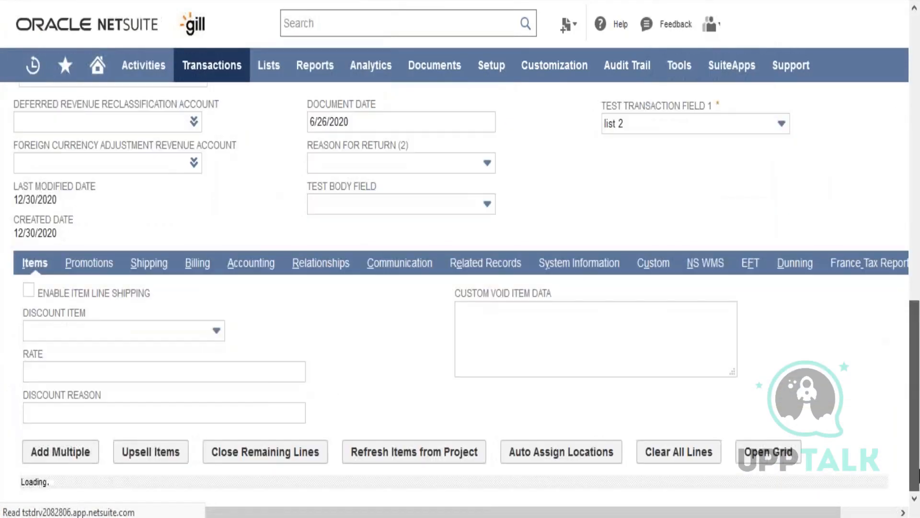
left_click(467, 369)
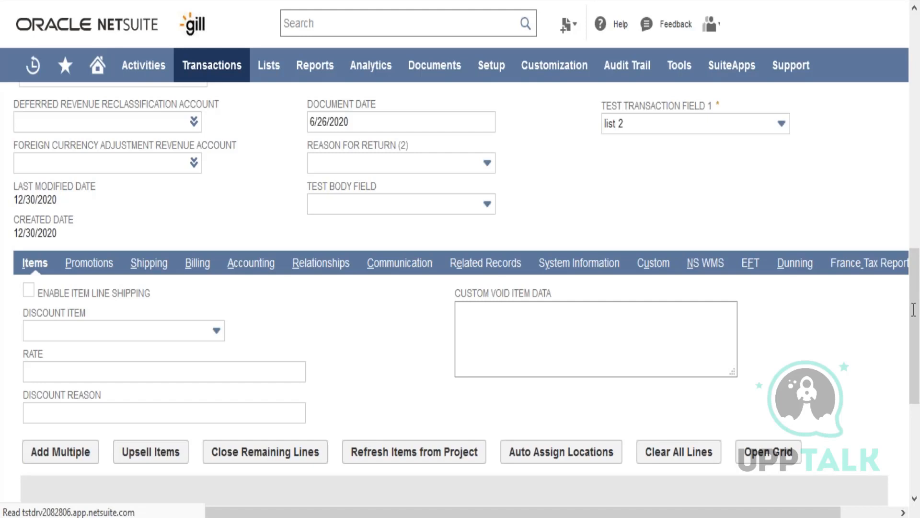
scroll(914, 309, "down", 5)
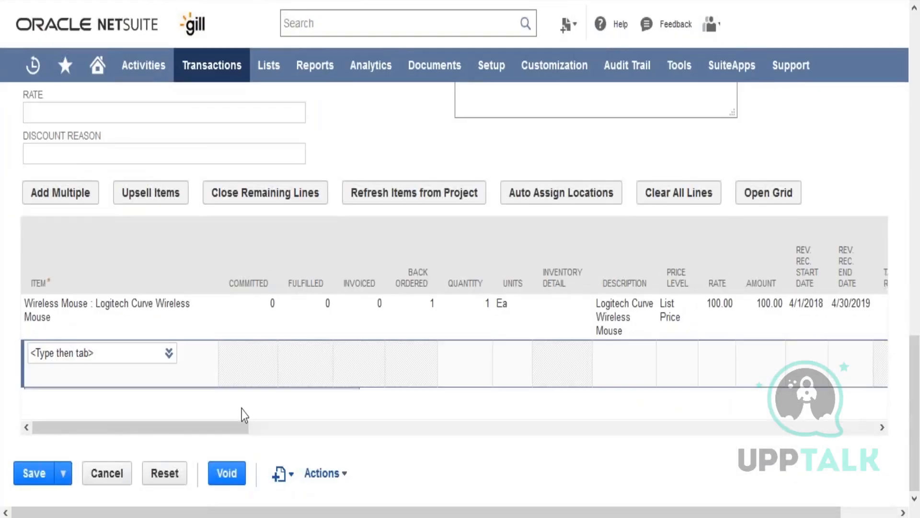
left_click_drag(225, 434, 256, 435)
scroll(719, 368, "up", 10)
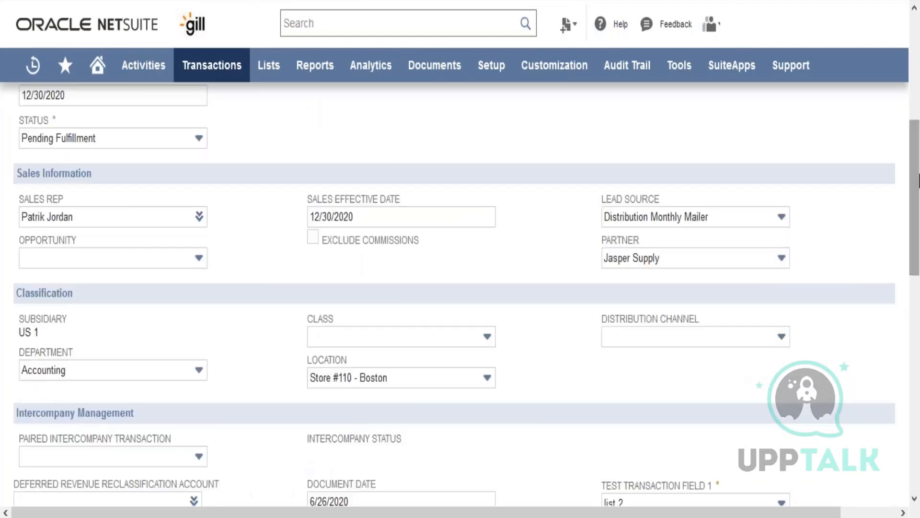
scroll(484, 411, "down", 10)
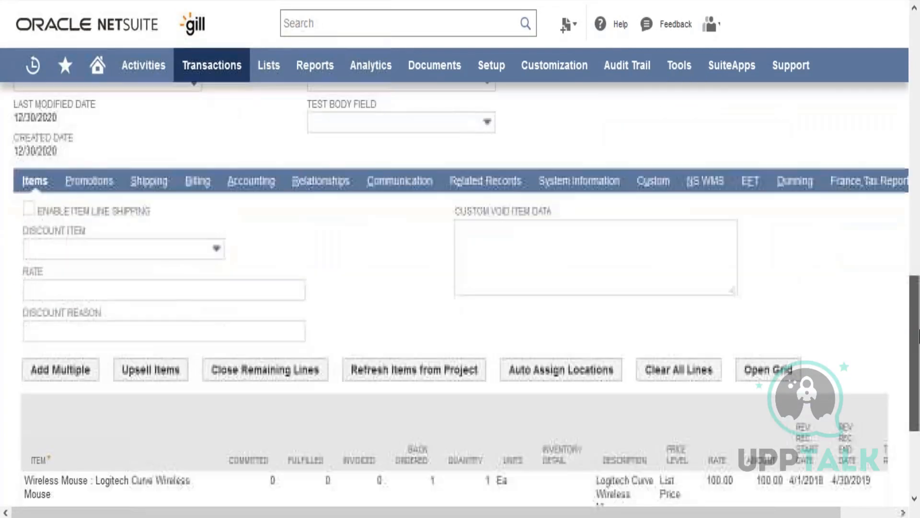
left_click_drag(234, 493, 670, 492)
Search the page for "location" to find the wireless mouse line's location, and return to the start of the item list
key("ctrl+f")
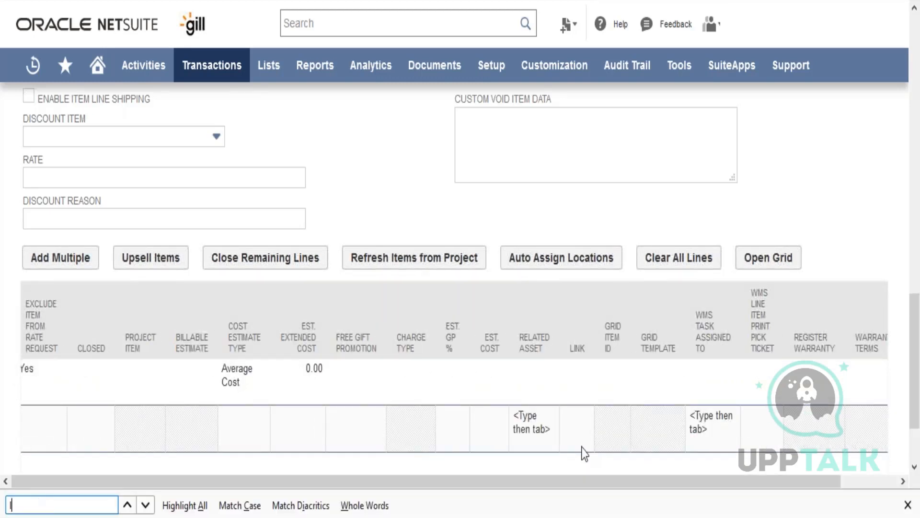
type("location")
key("Return")
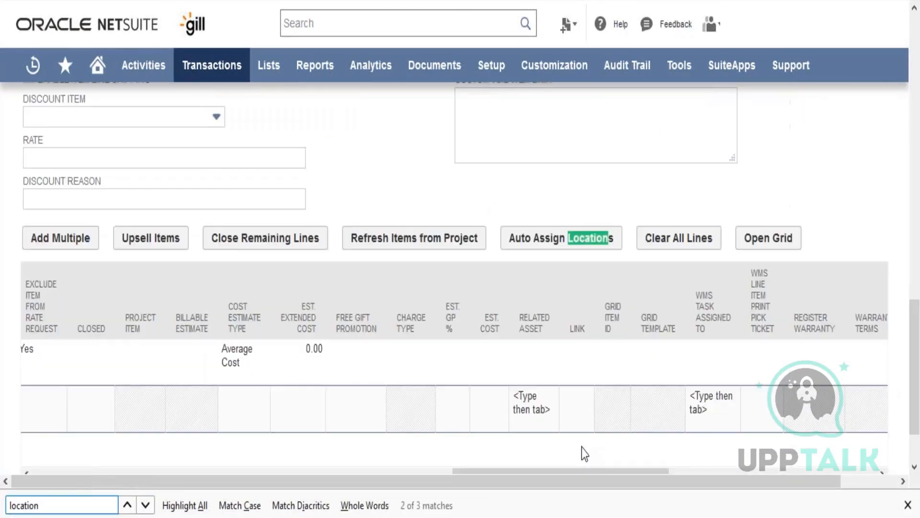
key("Return")
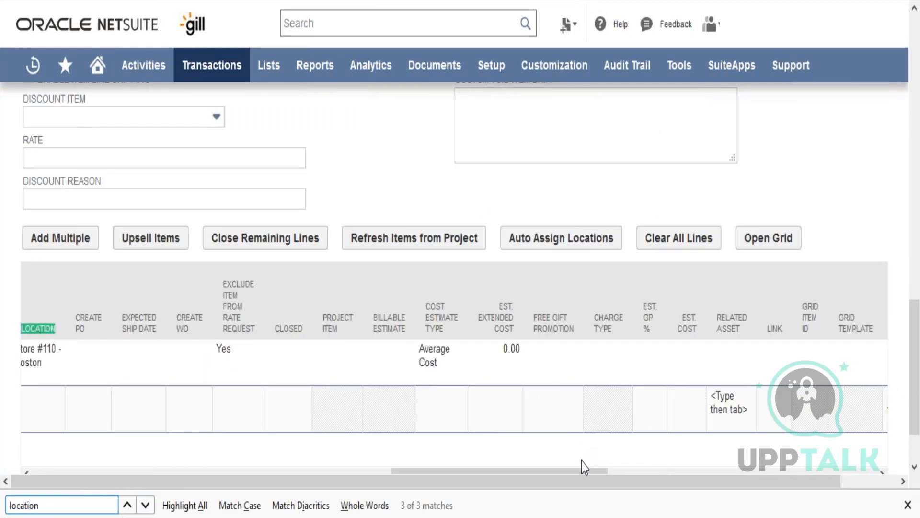
key("Return")
key("Return")
key("Return")
left_click(597, 482)
left_click_drag(597, 482, 475, 509)
left_click_drag(502, 472, 137, 513)
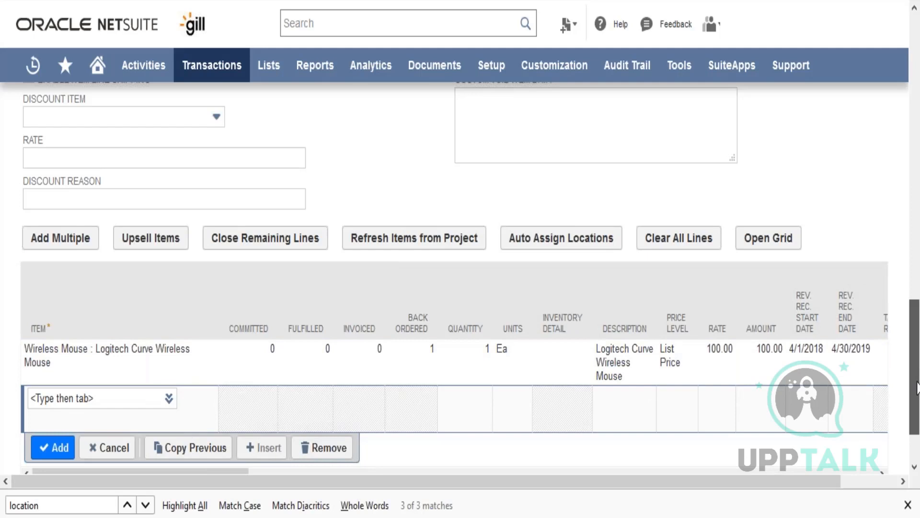
left_click_drag(917, 382, 919, 356)
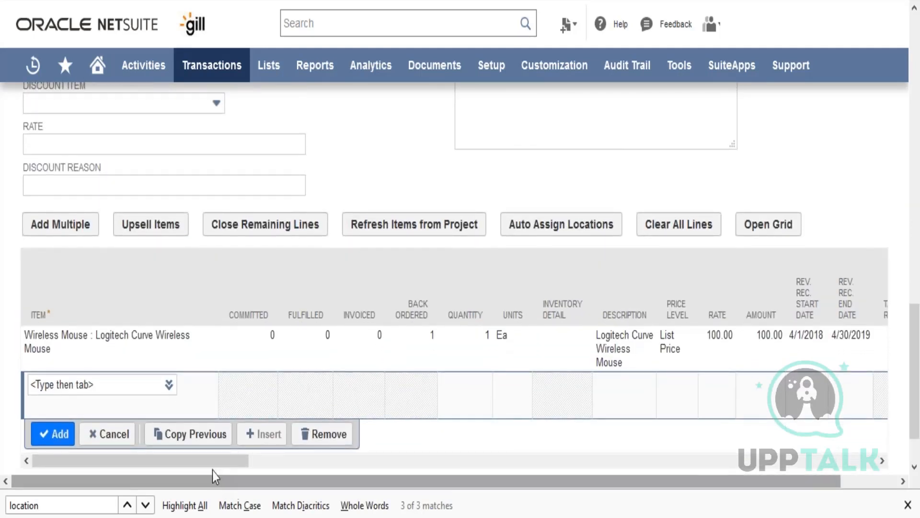
left_click_drag(287, 456, 100, 466)
left_click(87, 384)
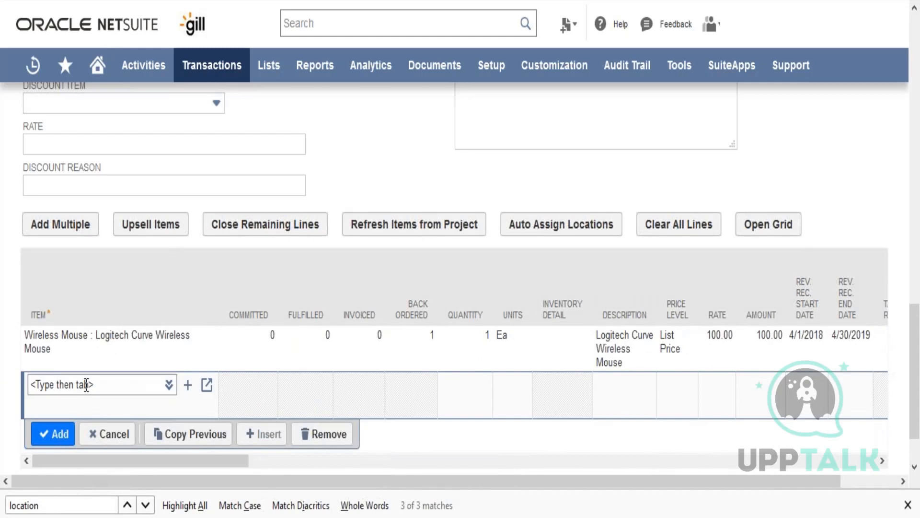
left_click(115, 332)
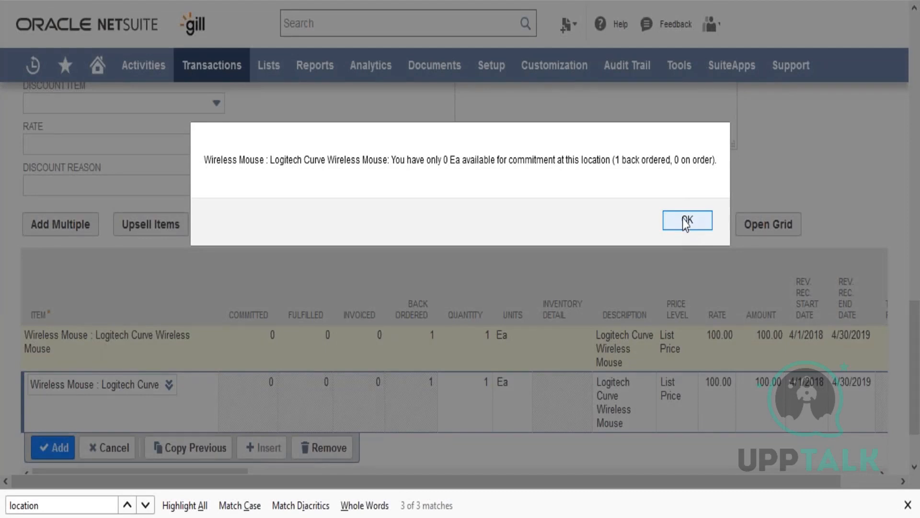
left_click(699, 215)
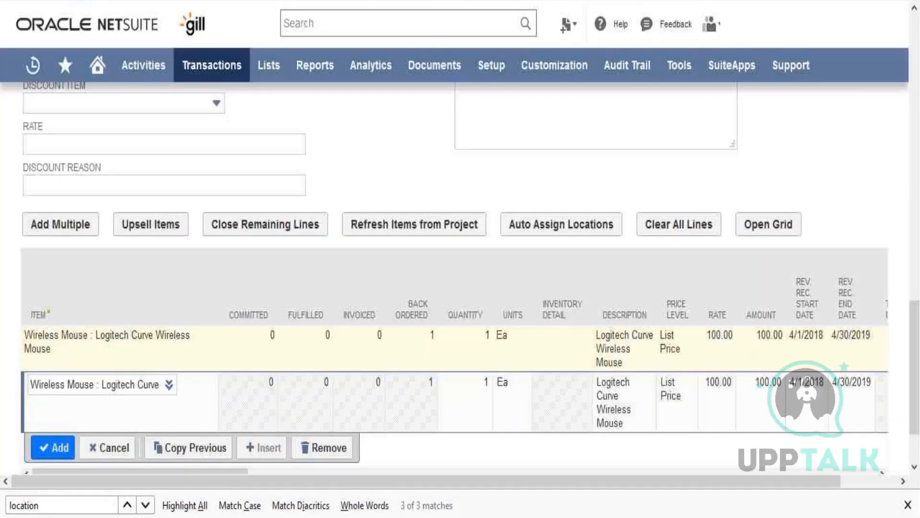
Open the Logitech Curve Wireless Mouse item record, check its stock quantities by location, and return to the sales order
left_click(145, 363)
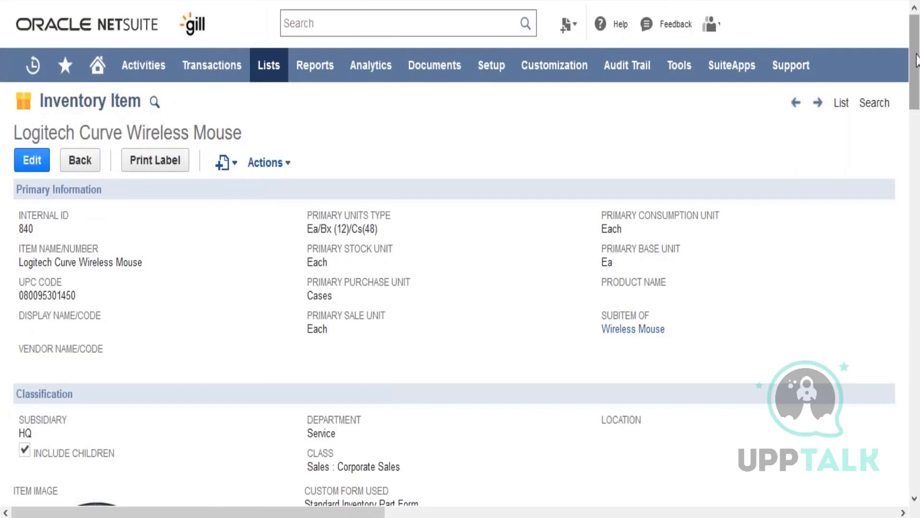
left_click_drag(918, 59, 919, 354)
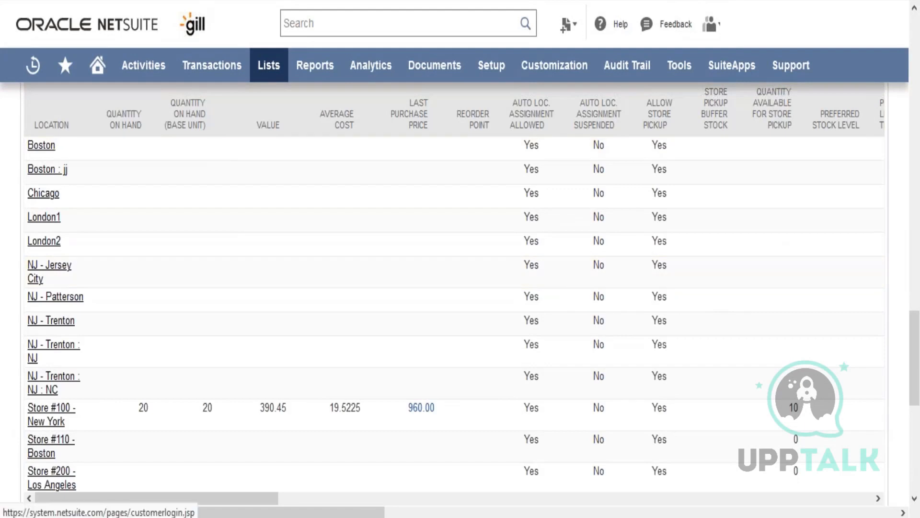
key("ctrl+Tab")
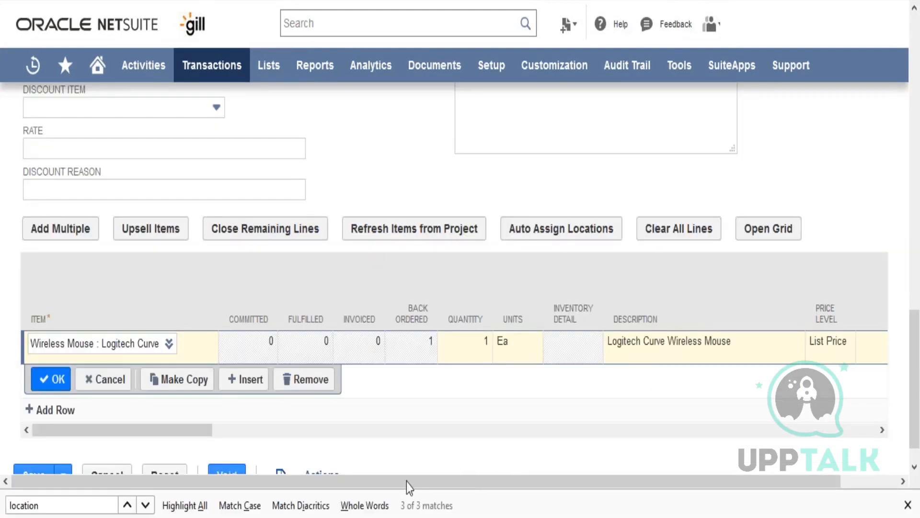
Set the wireless mouse line's location to Store #100 - New York and accept the line
left_click_drag(232, 430, 359, 440)
left_click(621, 344)
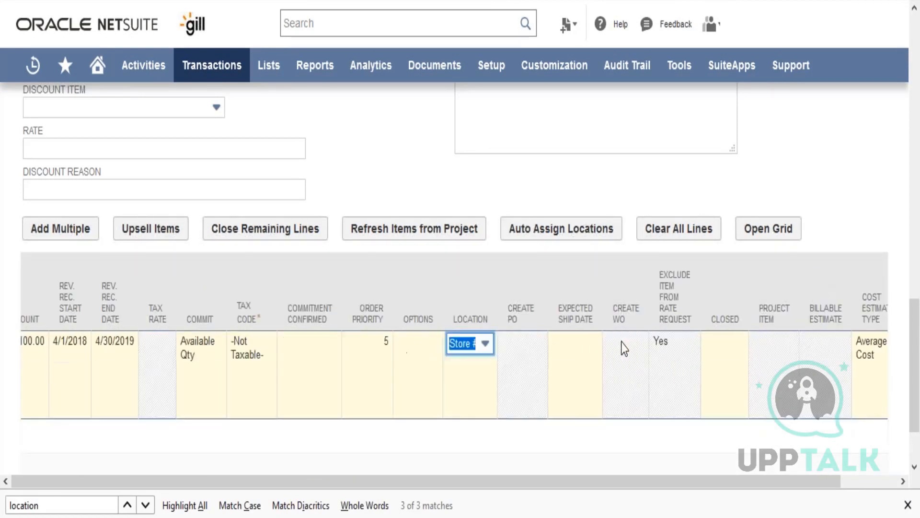
left_click(485, 343)
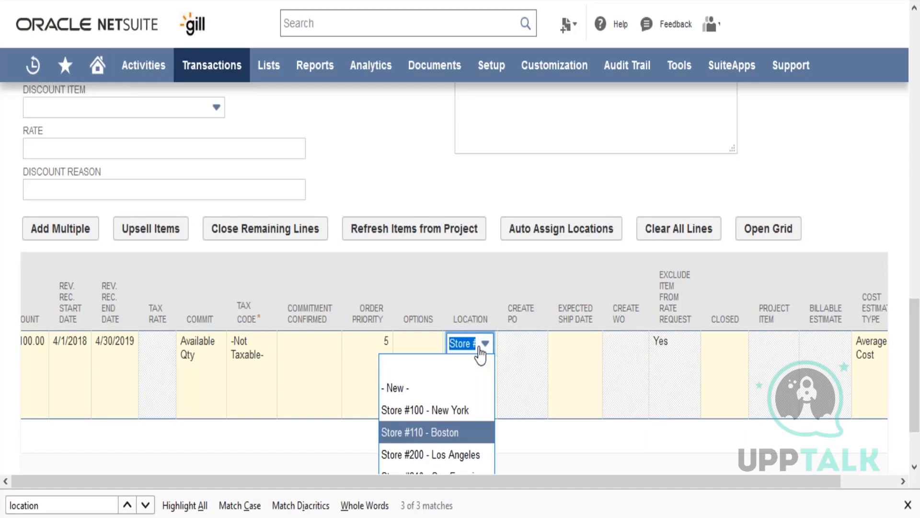
left_click(463, 409)
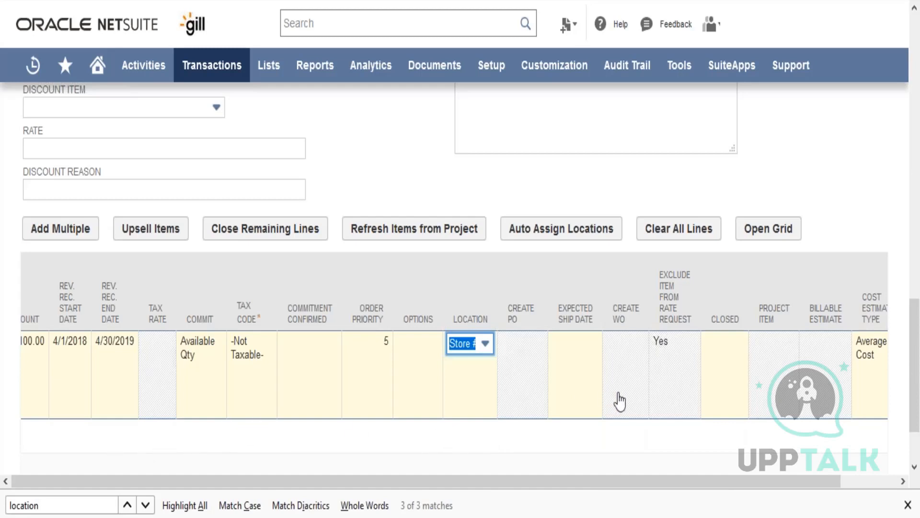
left_click(908, 505)
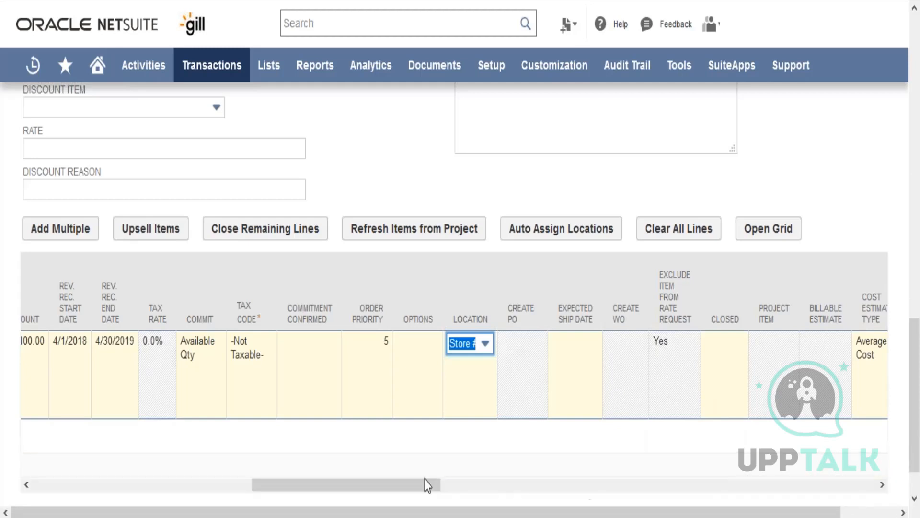
left_click_drag(424, 479, 163, 486)
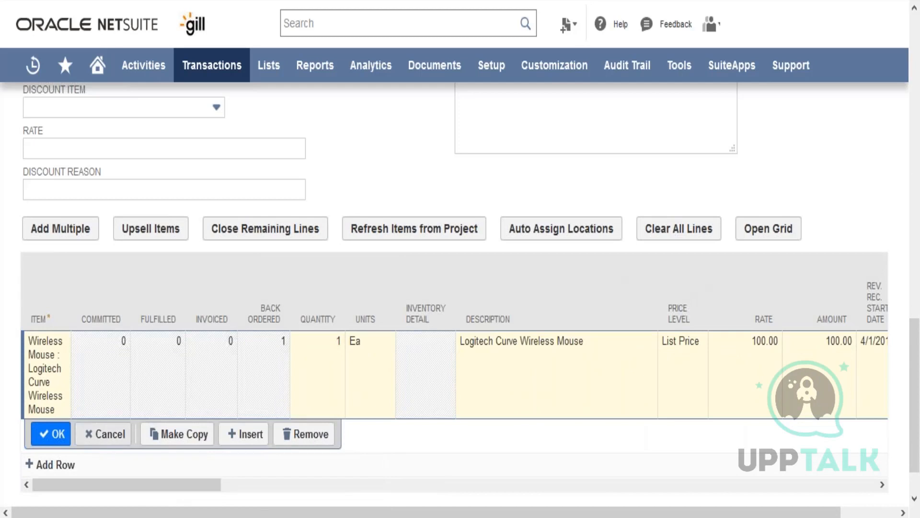
left_click(58, 437)
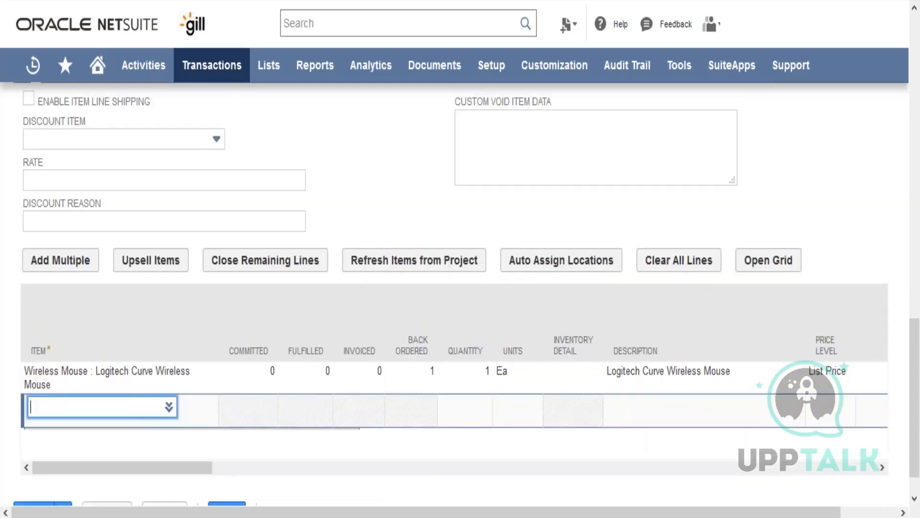
left_click_drag(198, 470, 180, 484)
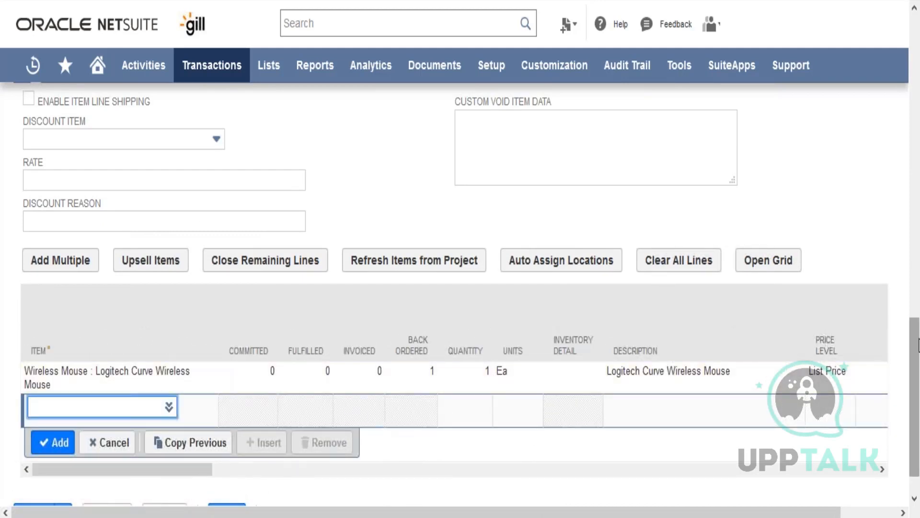
Set the sales order's Location under Classification to Store #100 - New York
left_click_drag(919, 349, 919, 172)
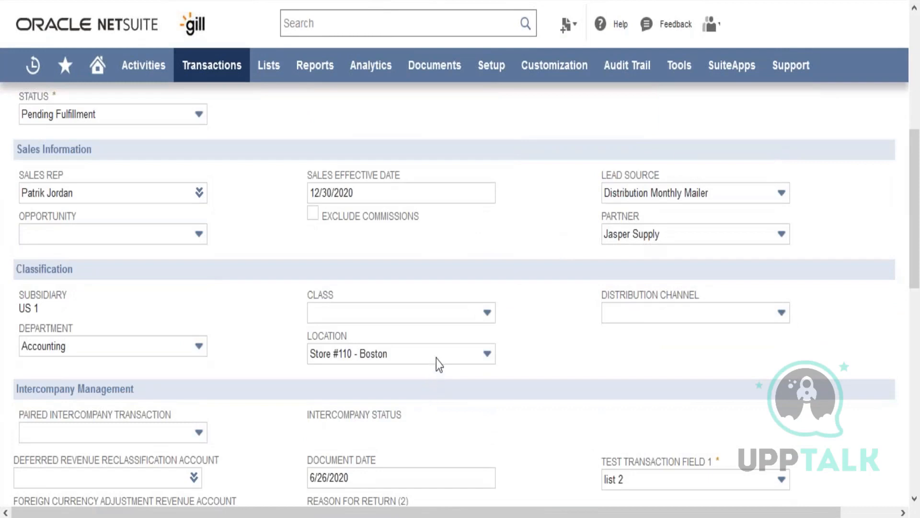
left_click(437, 358)
left_click(444, 186)
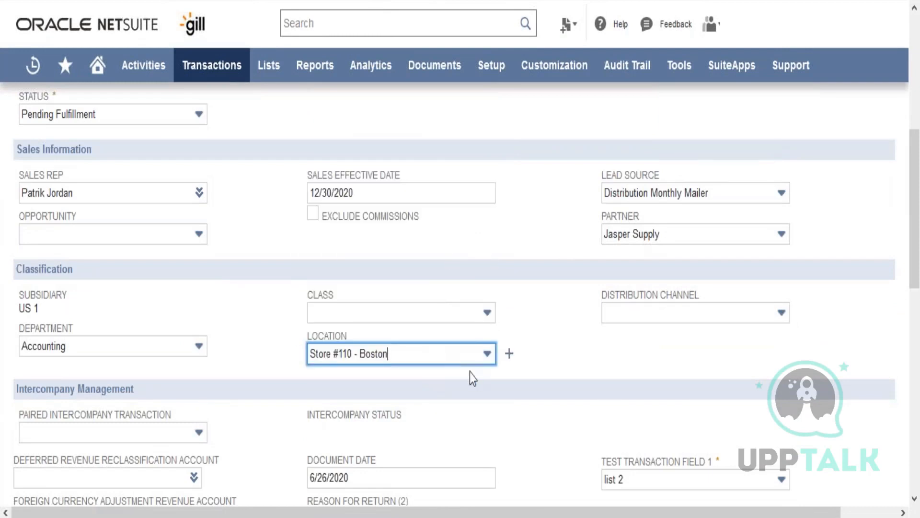
left_click(471, 354)
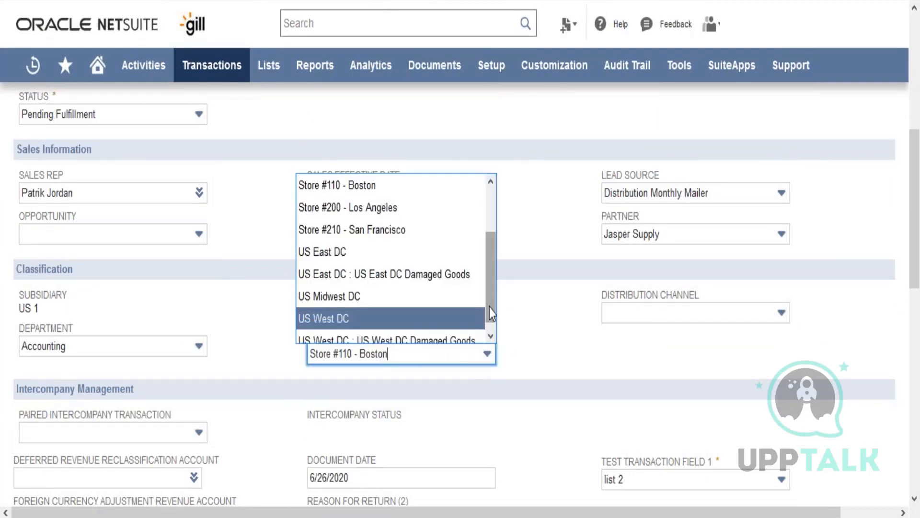
left_click_drag(489, 308, 492, 248)
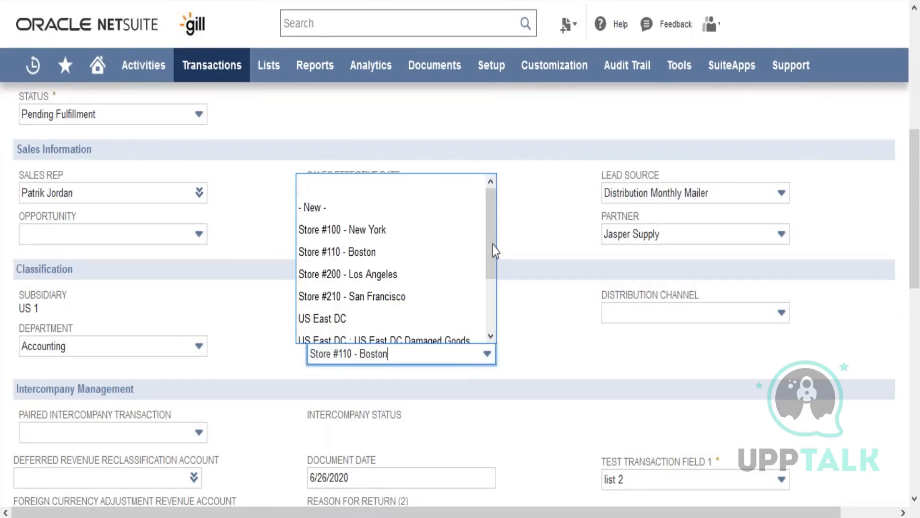
left_click(434, 230)
left_click(541, 380)
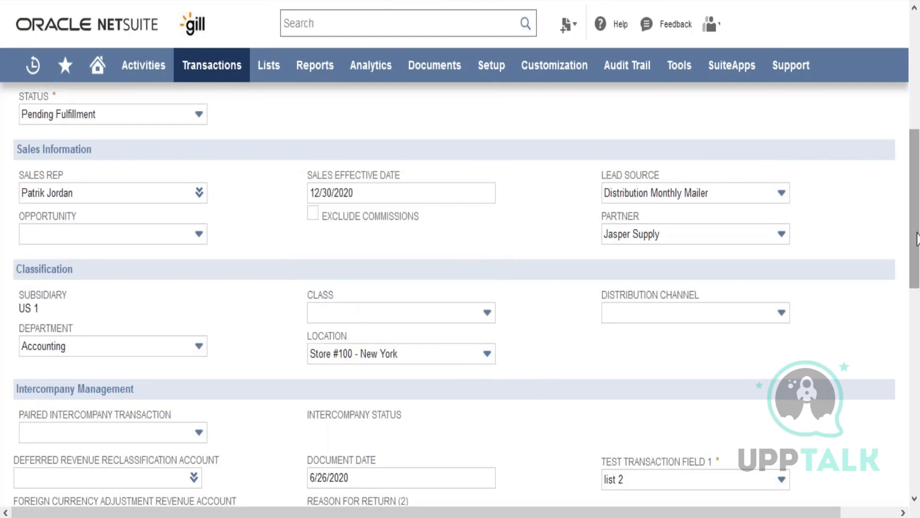
Remove the existing wireless mouse line and select Wireless Mouse : Logitech Curve Wireless Mouse as the item of a new line
left_click_drag(917, 238, 917, 345)
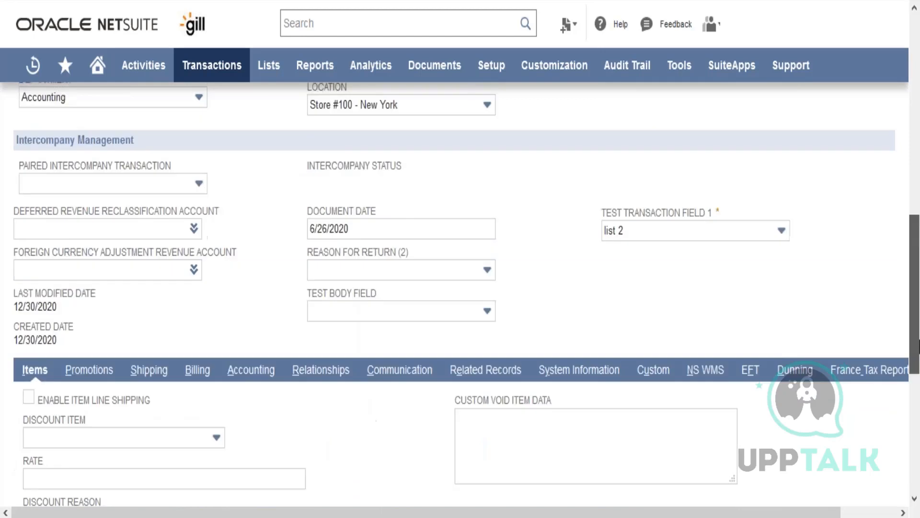
scroll(114, 456, "down", 5)
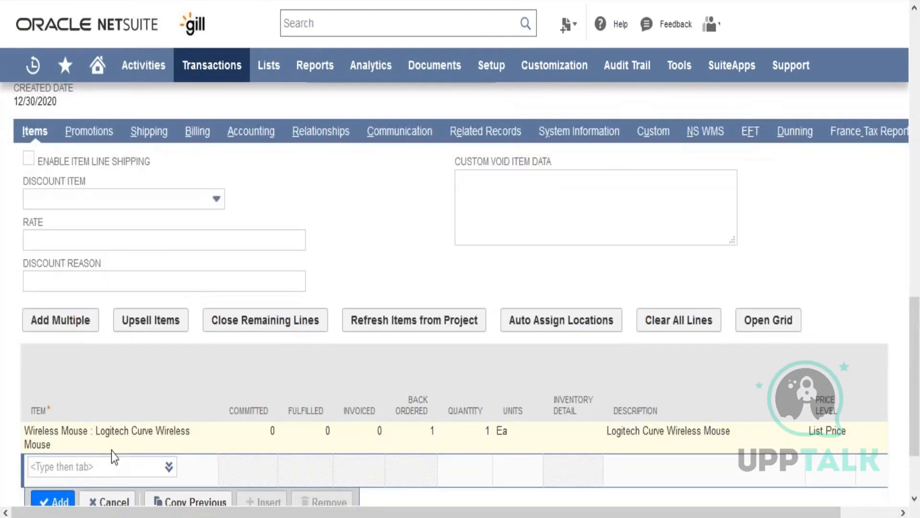
left_click(131, 441)
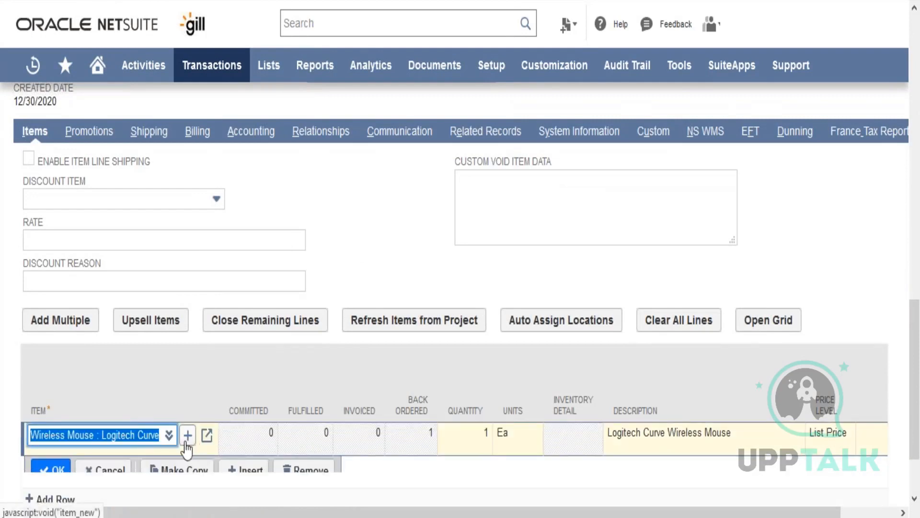
left_click(303, 476)
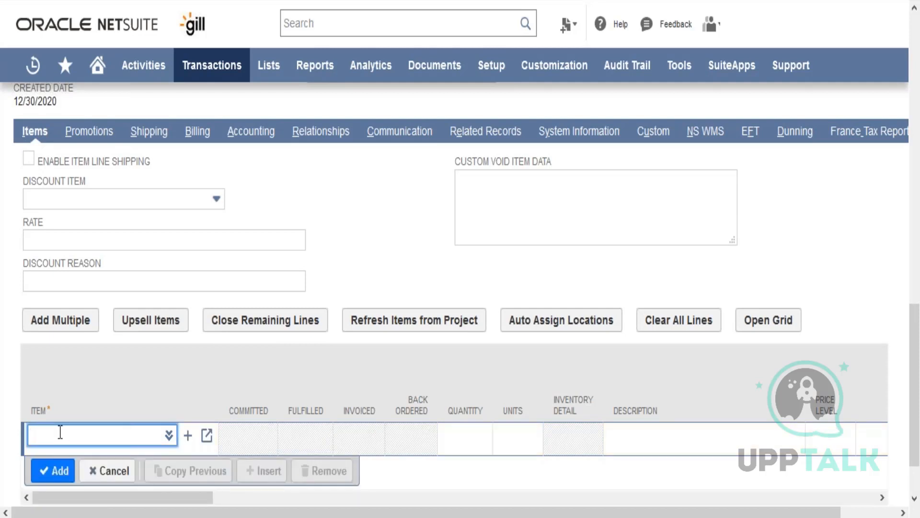
type("logitech")
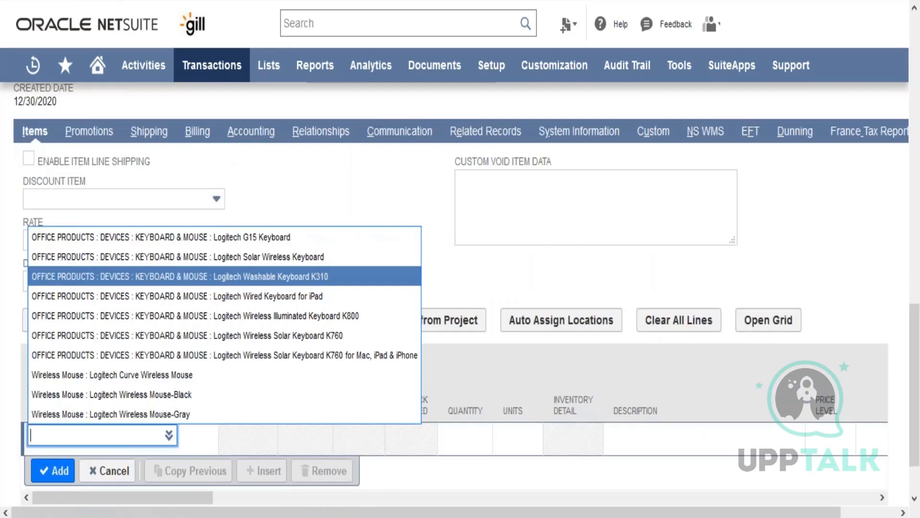
left_click(133, 383)
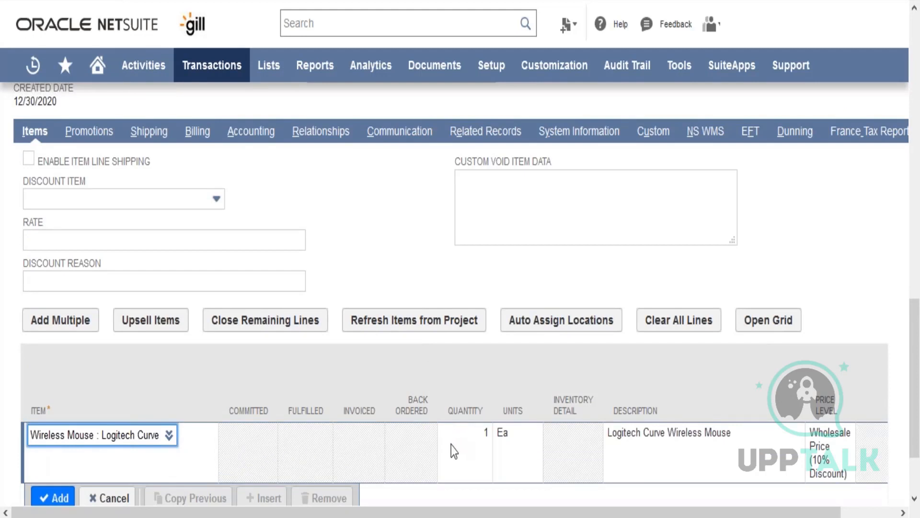
left_click(168, 435)
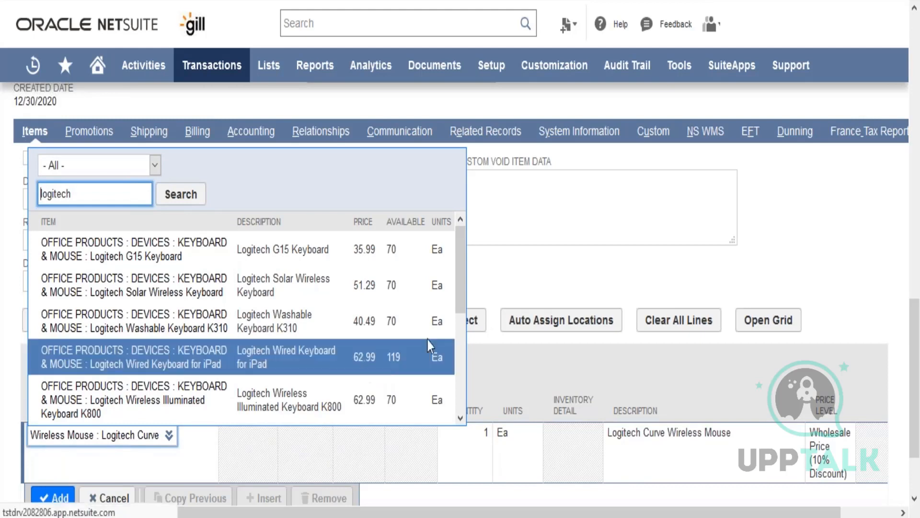
left_click(144, 435)
Set the new wireless mouse line's location to Store #100 - New York
key("Tab")
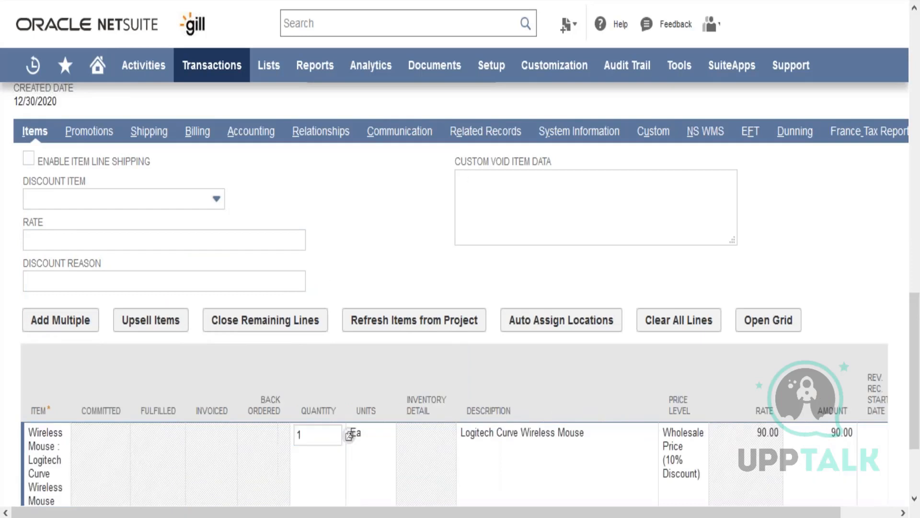
key("Tab")
key("Tab")
key("Tab")
key("Tab")
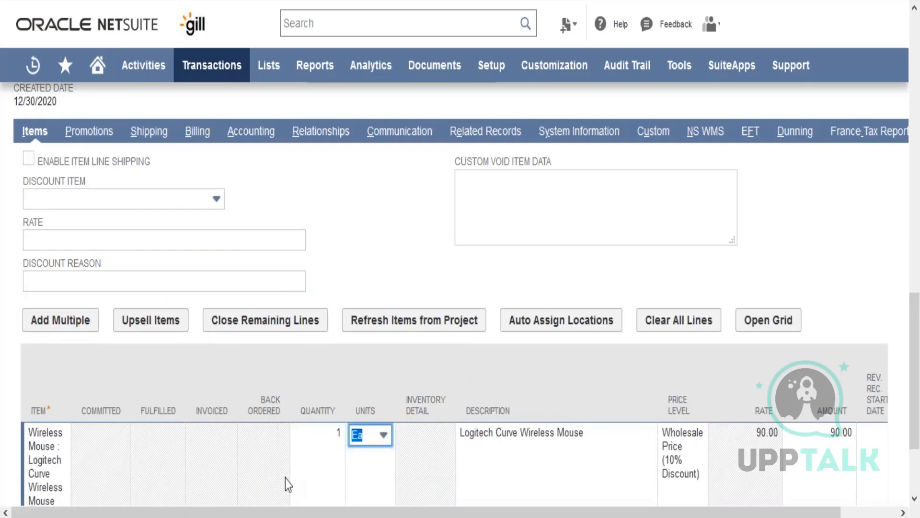
key("Tab")
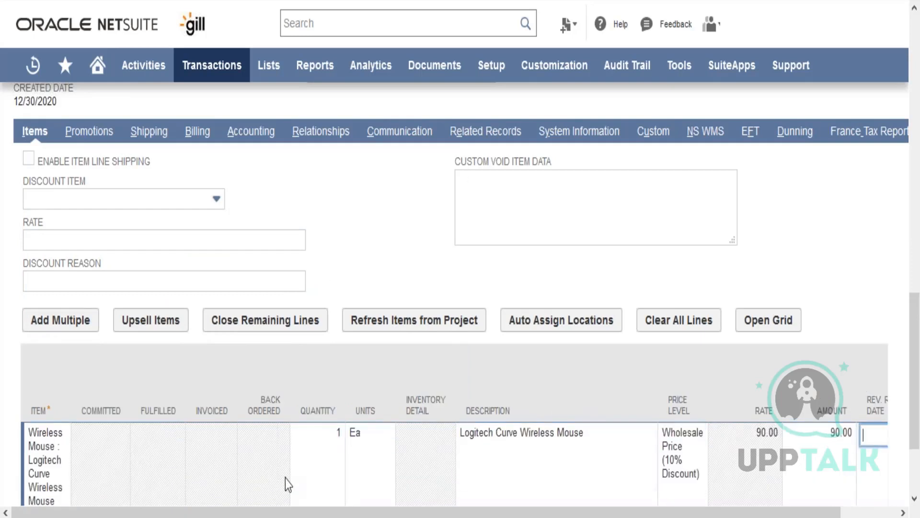
key("Tab")
key("Tab")
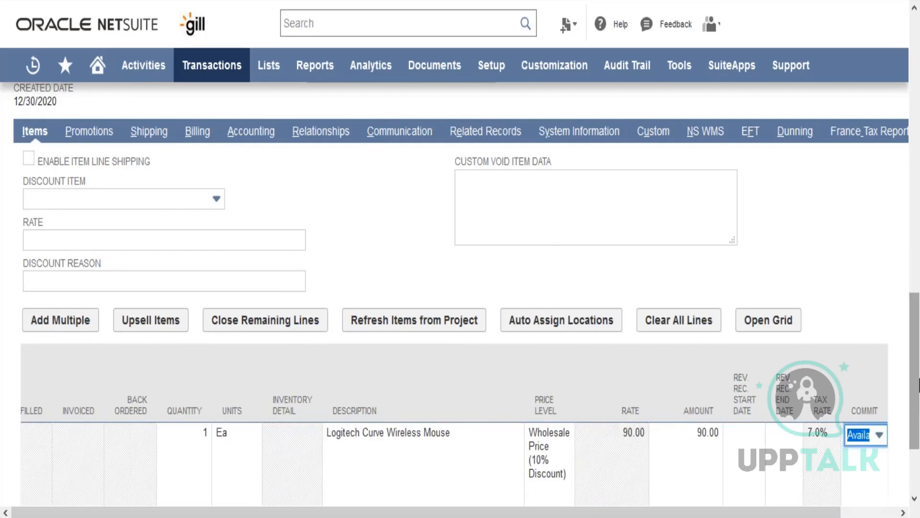
scroll(918, 383, "down", 3)
left_click_drag(246, 430, 858, 391)
left_click_drag(485, 467, 413, 471)
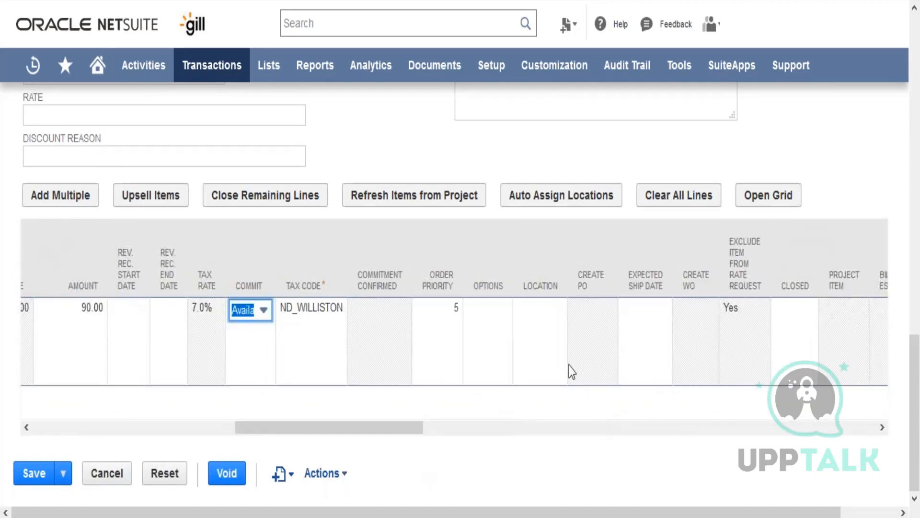
left_click(546, 322)
left_click(545, 315)
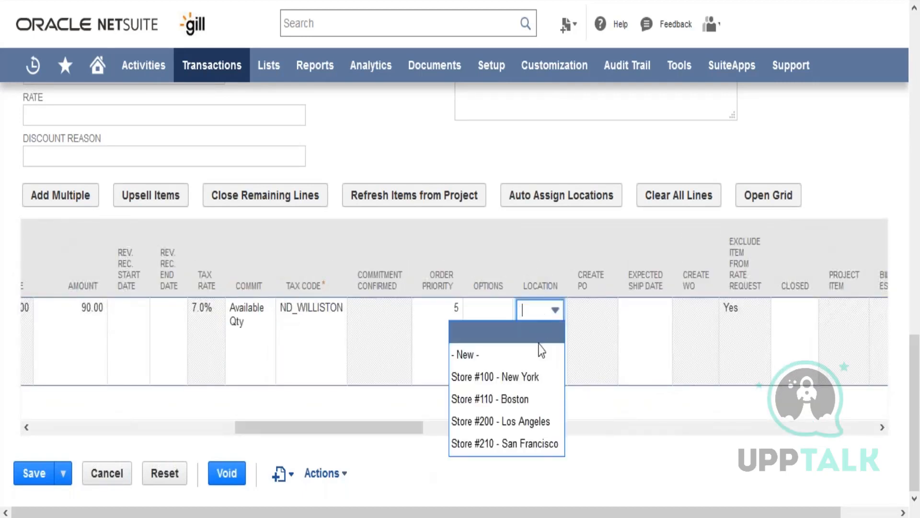
scroll(536, 364, "up", 2)
left_click_drag(919, 349, 918, 375)
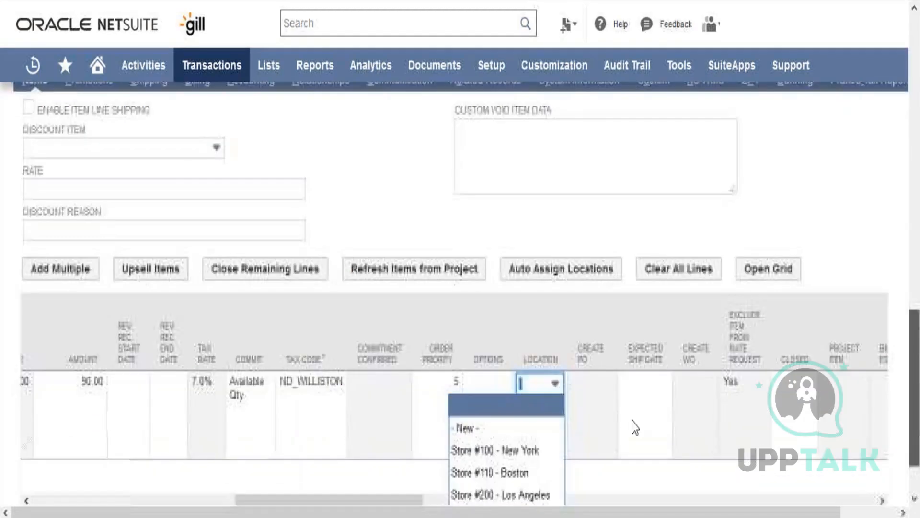
left_click(546, 382)
left_click(545, 381)
left_click(538, 368)
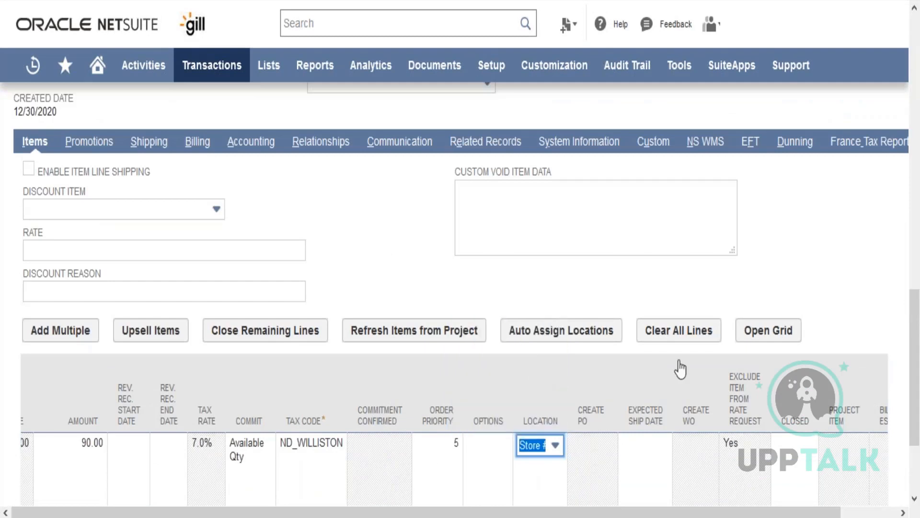
scroll(411, 437, "down", 3)
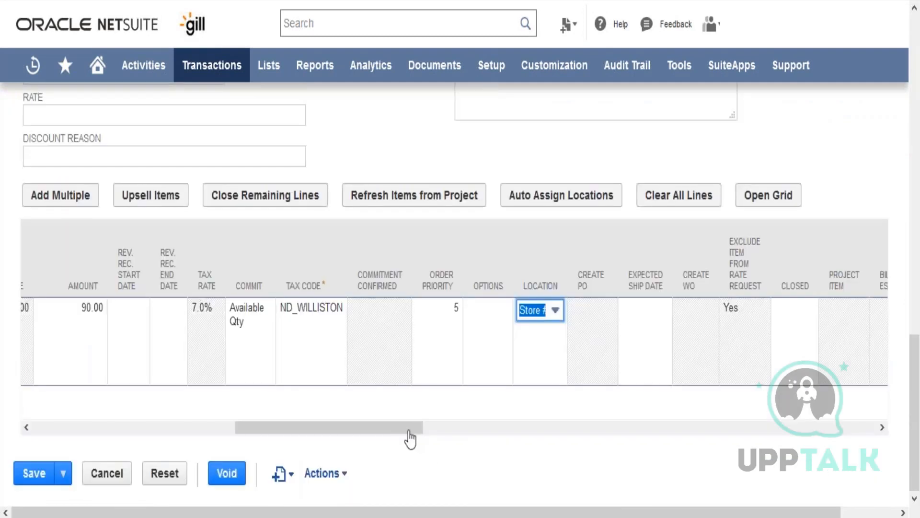
Add the wireless mouse line to the item list and save the sales order
left_click_drag(263, 446, 73, 426)
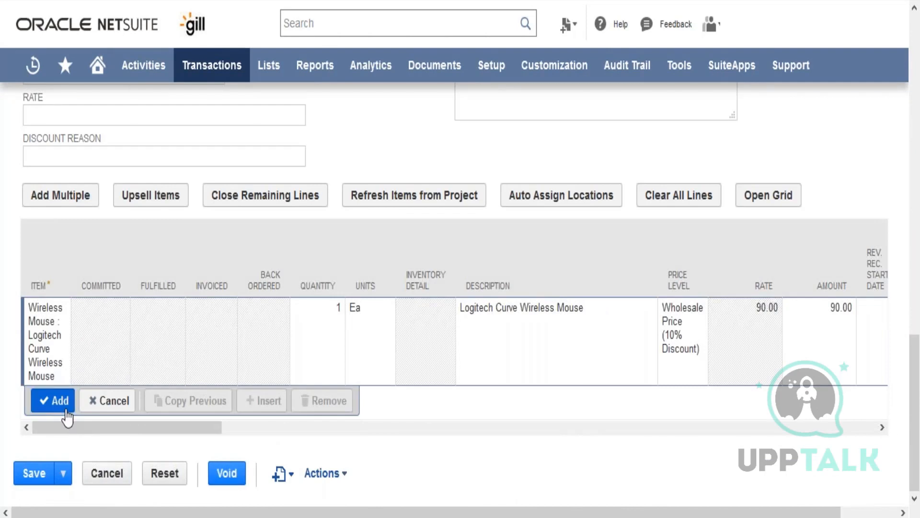
left_click(54, 401)
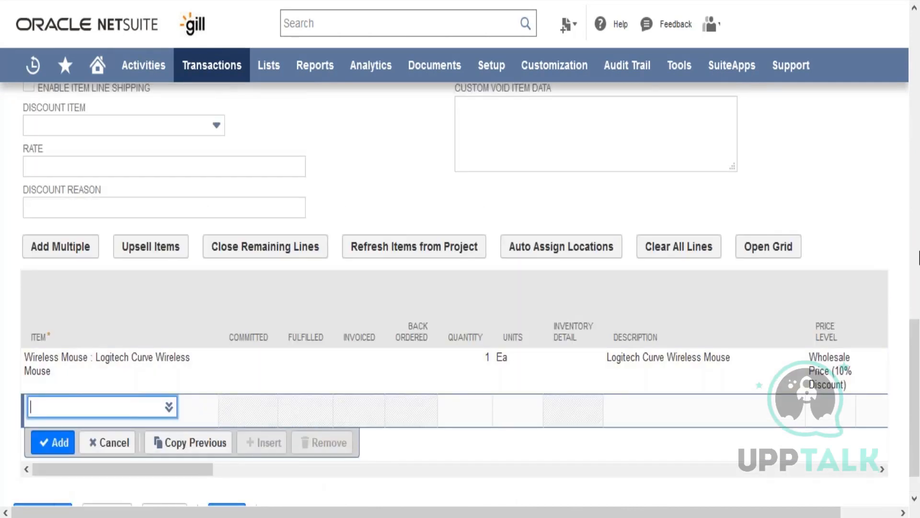
left_click_drag(911, 385, 914, 418)
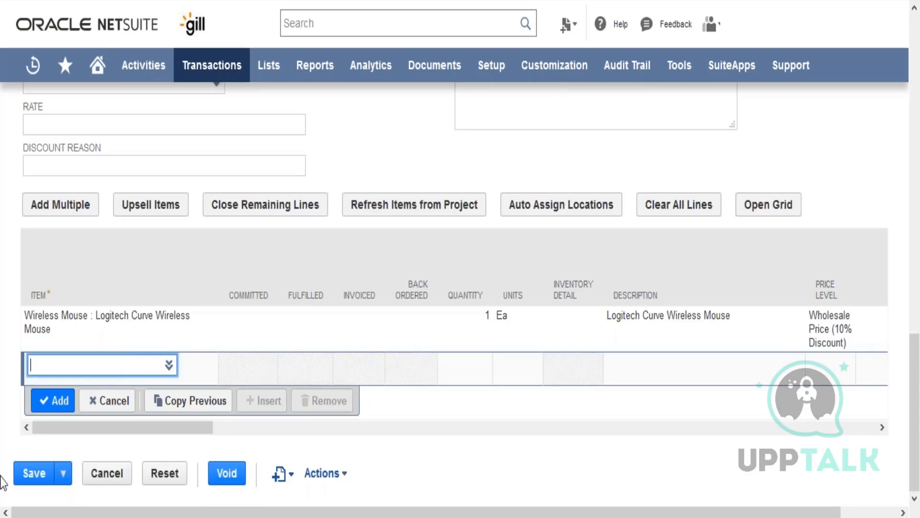
left_click(26, 476)
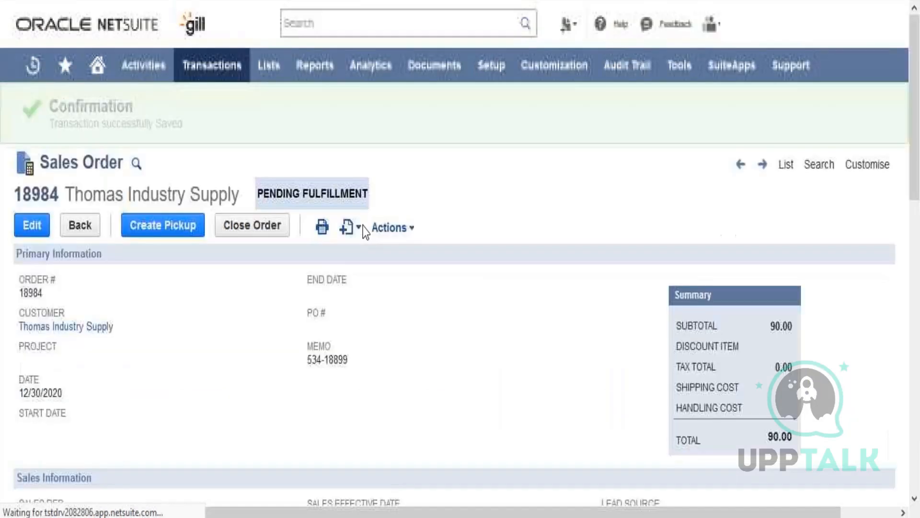
Check the wireless mouse line's committed quantity on the saved sales order and create a pickup from the order
mouse_move(364, 231)
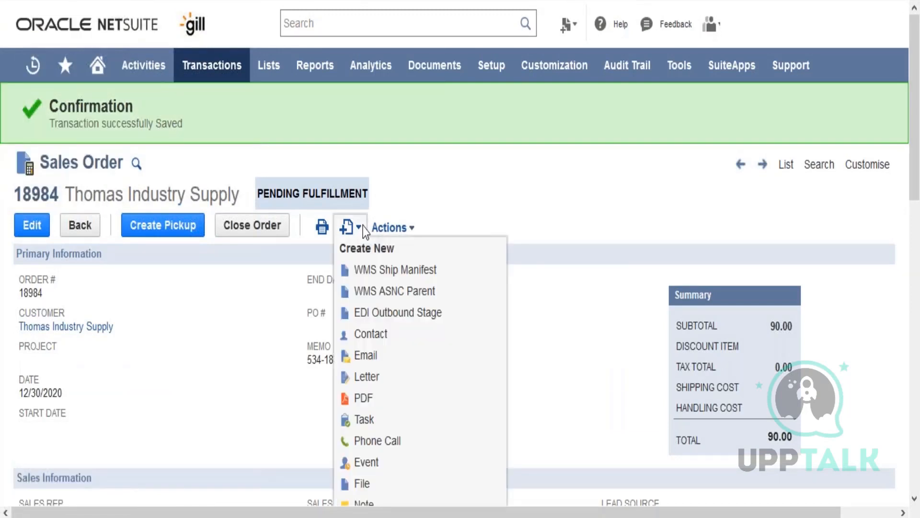
left_click_drag(916, 54, 915, 321)
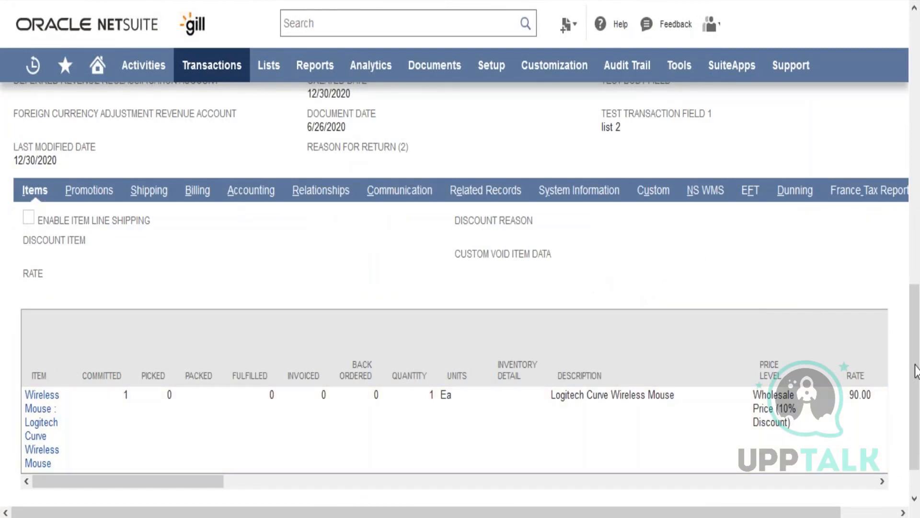
left_click_drag(919, 147, 917, 96)
left_click(147, 235)
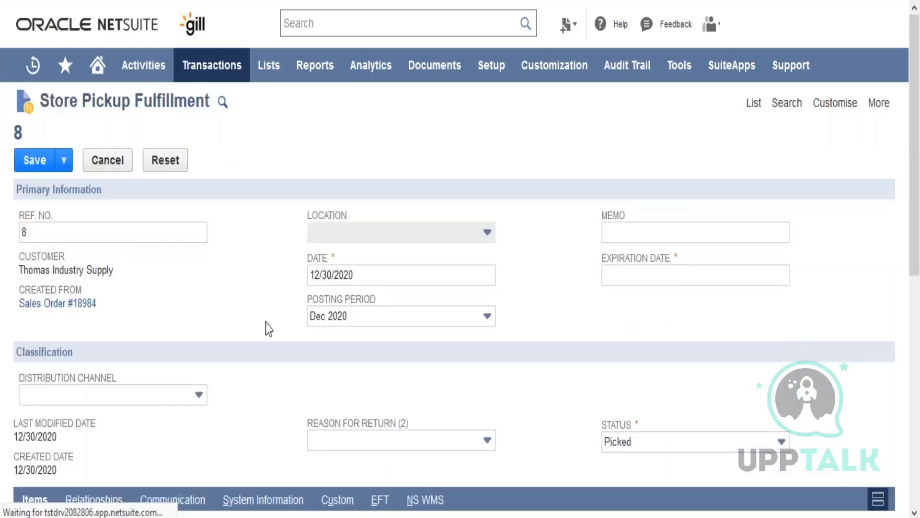
Review the store pickup fulfillment's header and item line, keep its status as Picked and save it
scroll(265, 323, "down", 1)
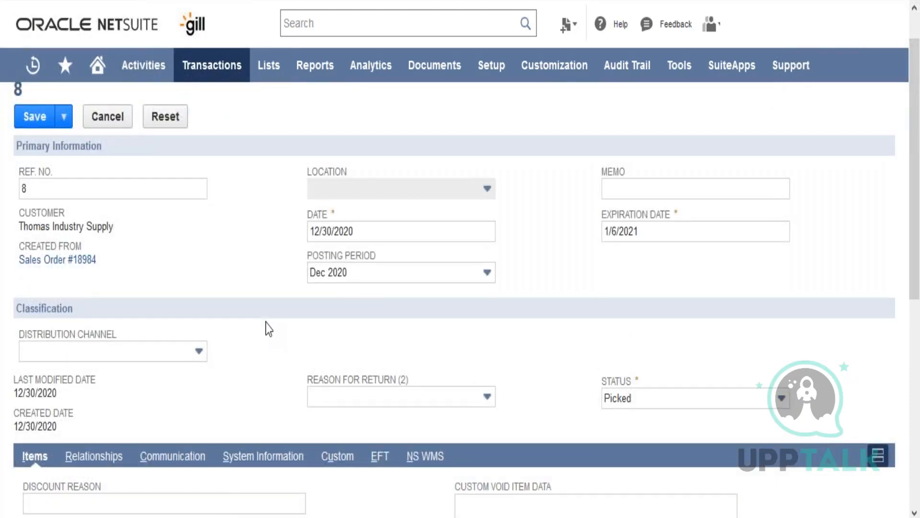
scroll(266, 328, "up", 1)
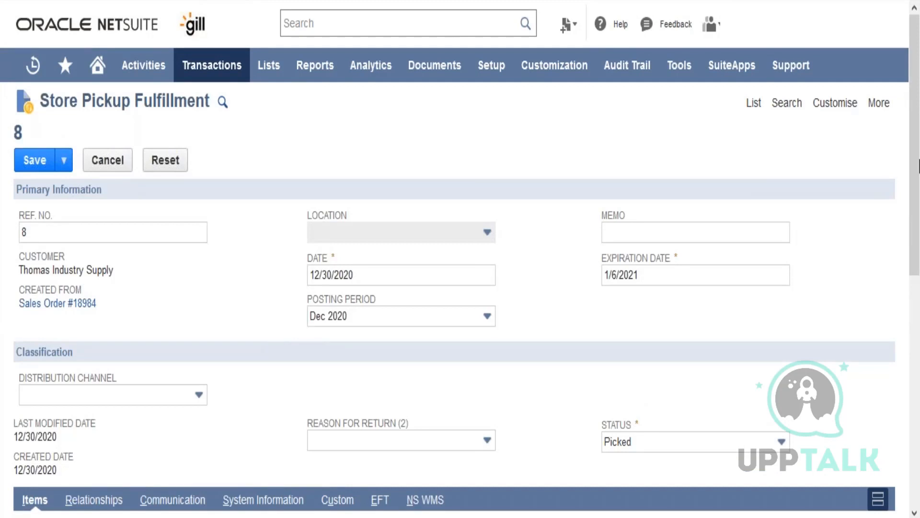
left_click_drag(916, 165, 918, 393)
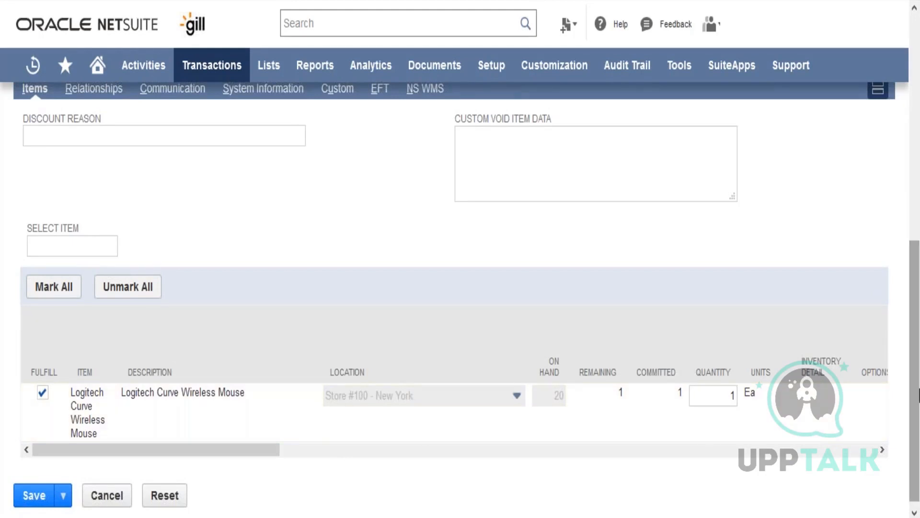
left_click_drag(918, 382, 918, 175)
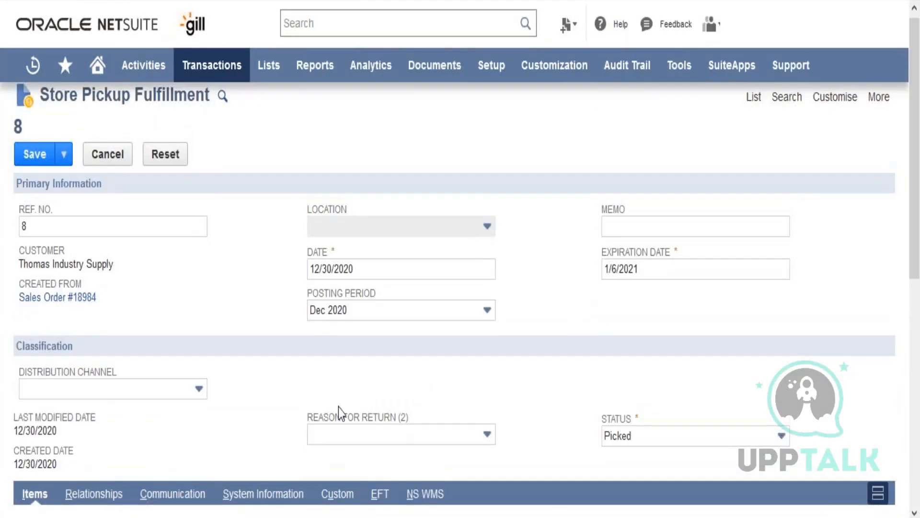
left_click(647, 434)
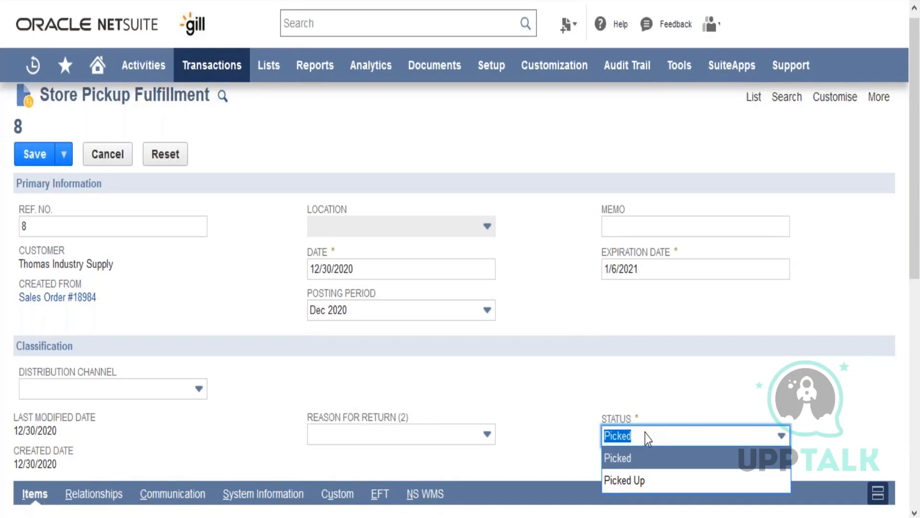
left_click(547, 446)
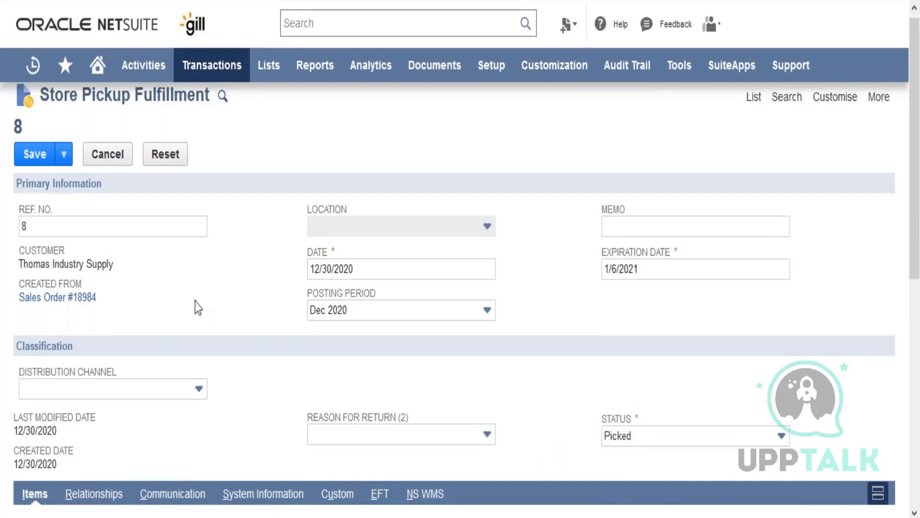
left_click(24, 161)
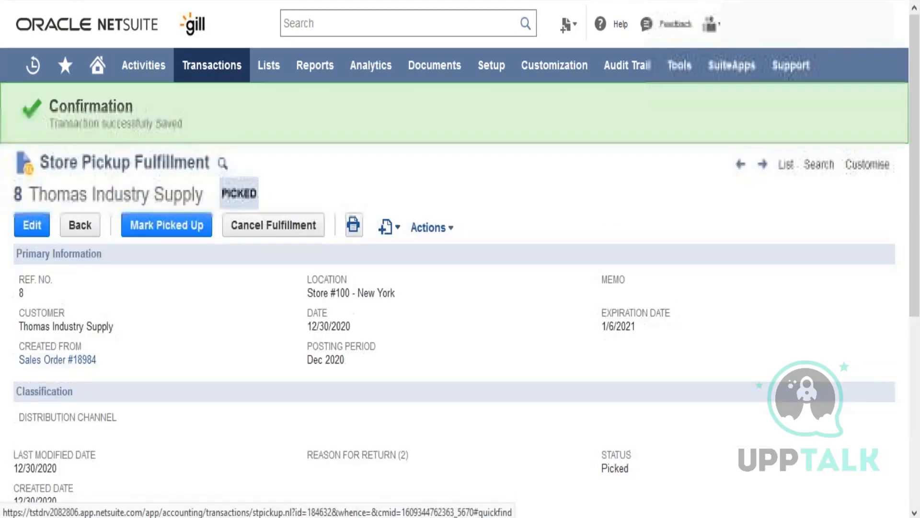
Mark the store pickup fulfillment as picked up and view its GL impact
left_click(197, 237)
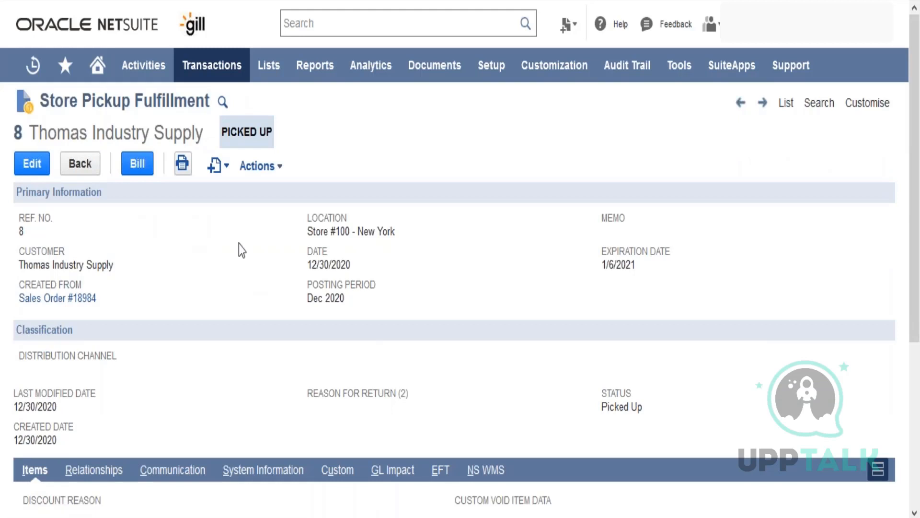
mouse_move(274, 164)
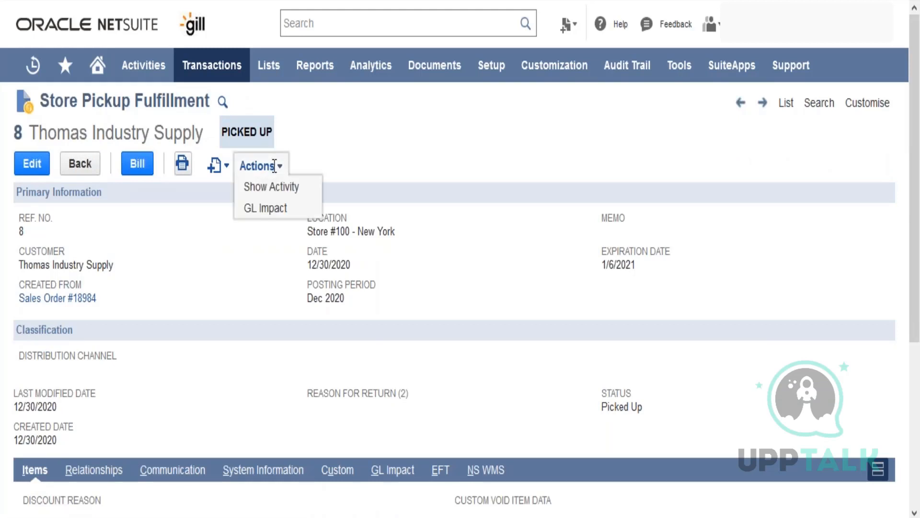
left_click(271, 208)
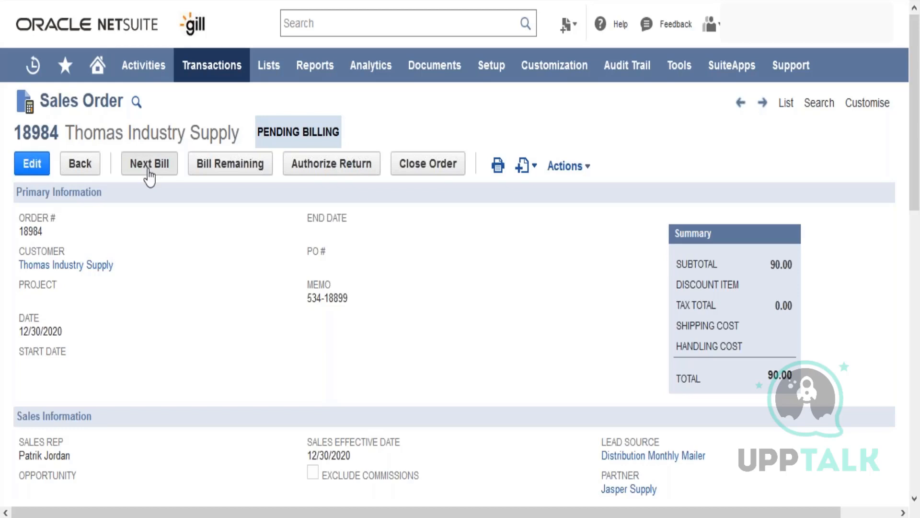
Open the Invoice Sales Orders page and look through the orders available for billing
mouse_move(228, 80)
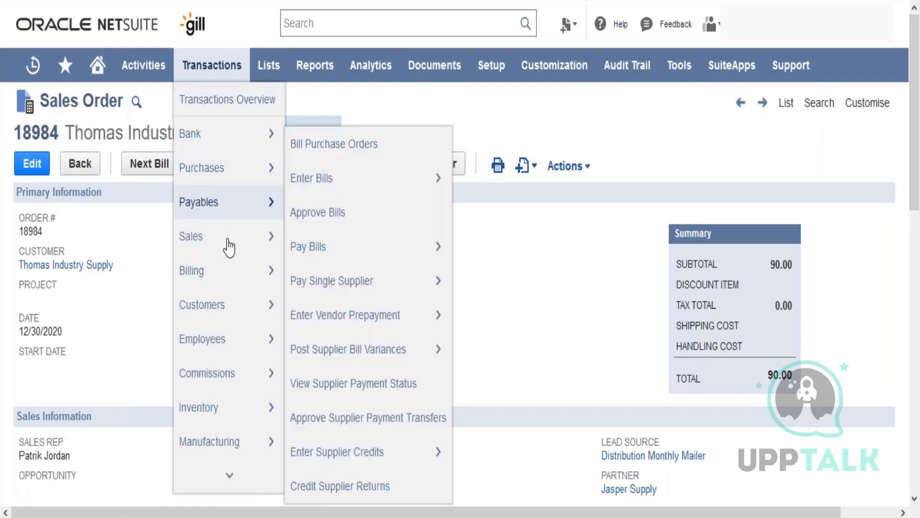
mouse_move(229, 246)
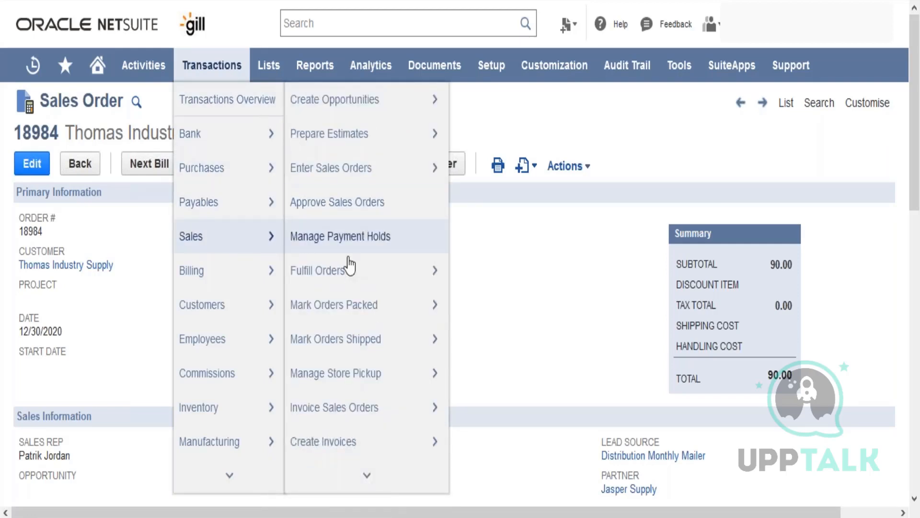
mouse_move(350, 282)
mouse_move(367, 415)
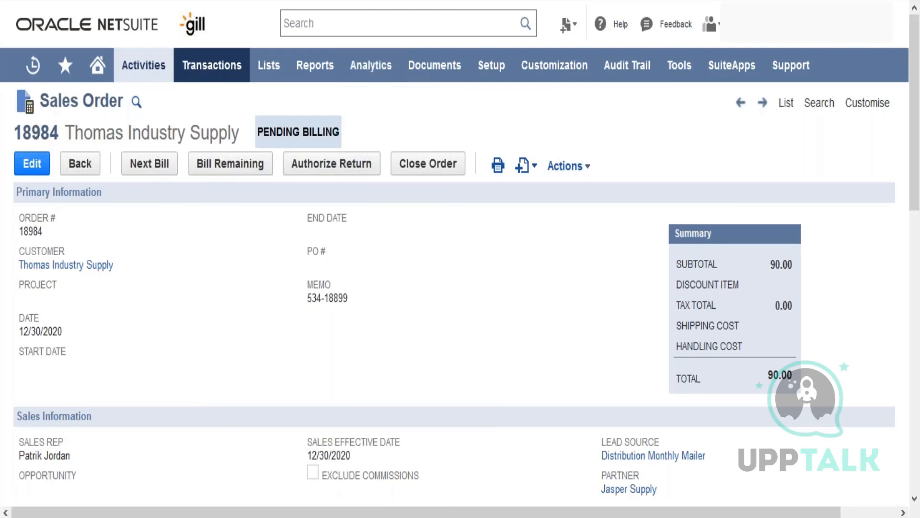
left_click(318, 163)
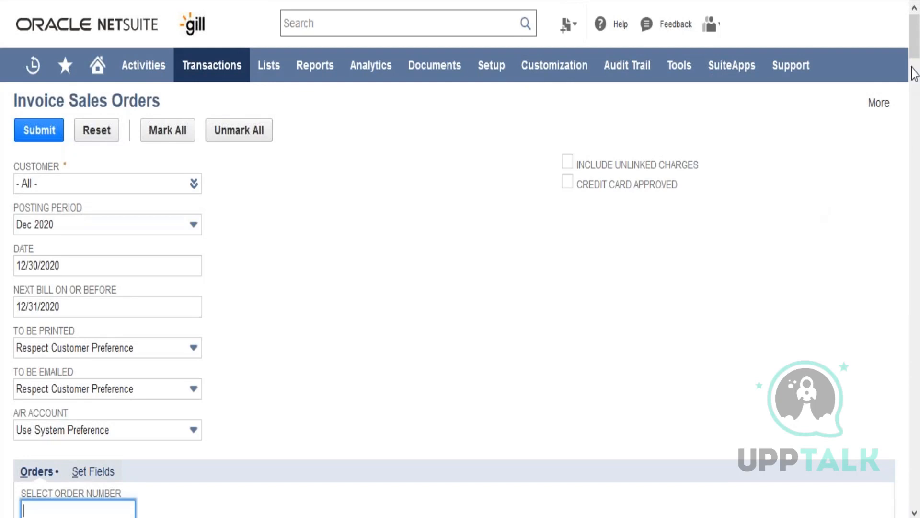
left_click_drag(916, 76, 916, 111)
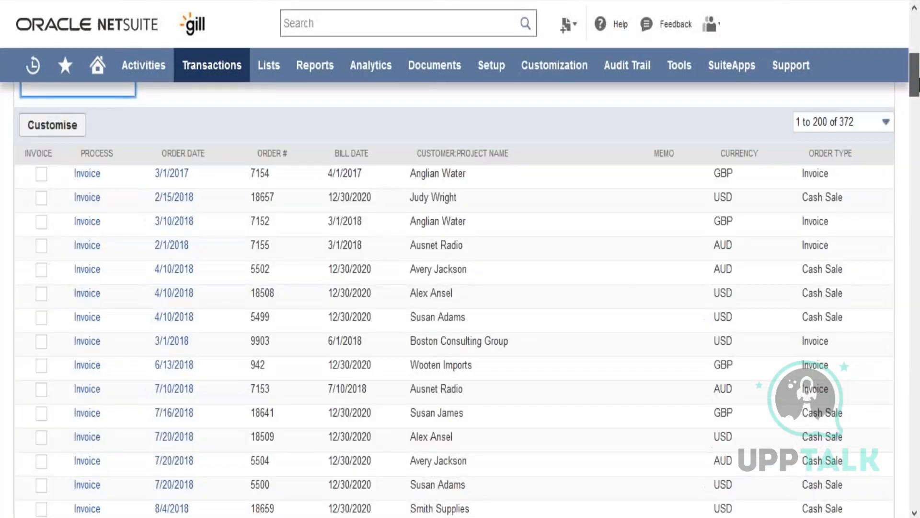
scroll(880, 236, "up", 3)
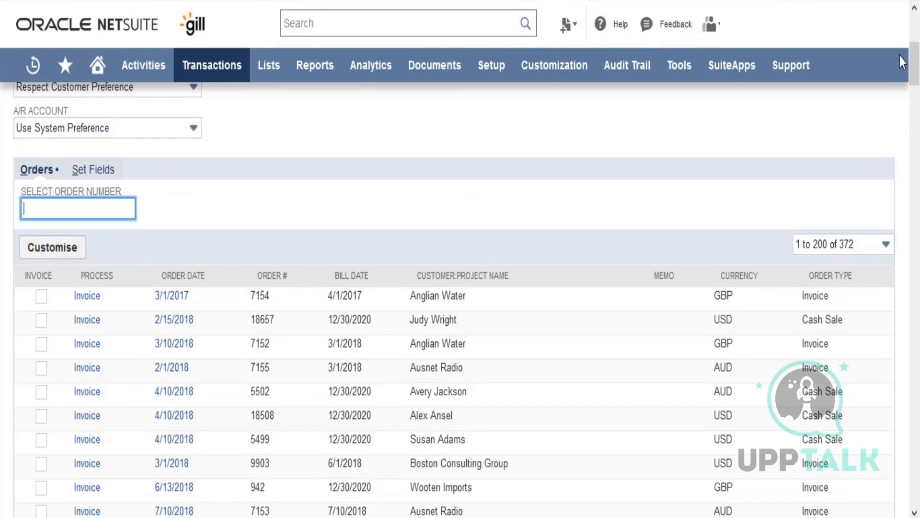
left_click_drag(915, 62, 915, 15)
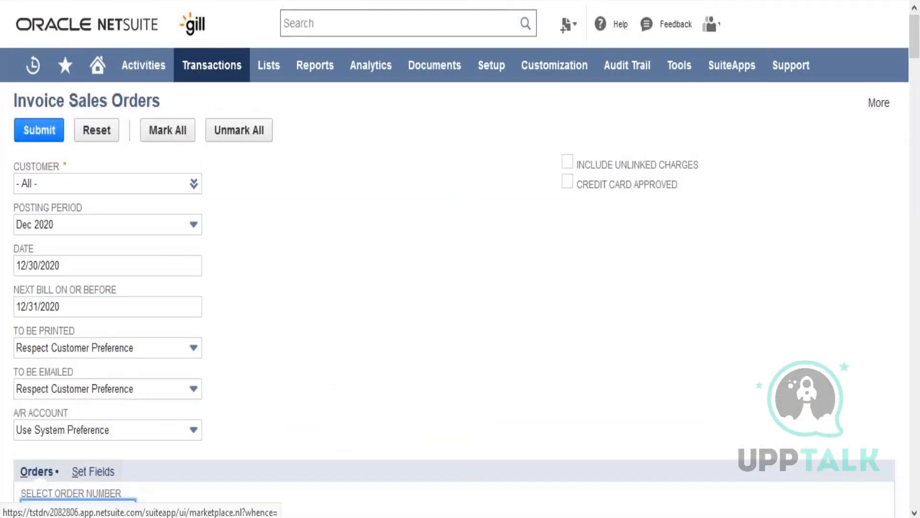
Filter the orders to bill by customer Thomas Industry Supply and mark the order dated 12/30/2020 for invoicing
left_click(156, 184)
triple_click(156, 183)
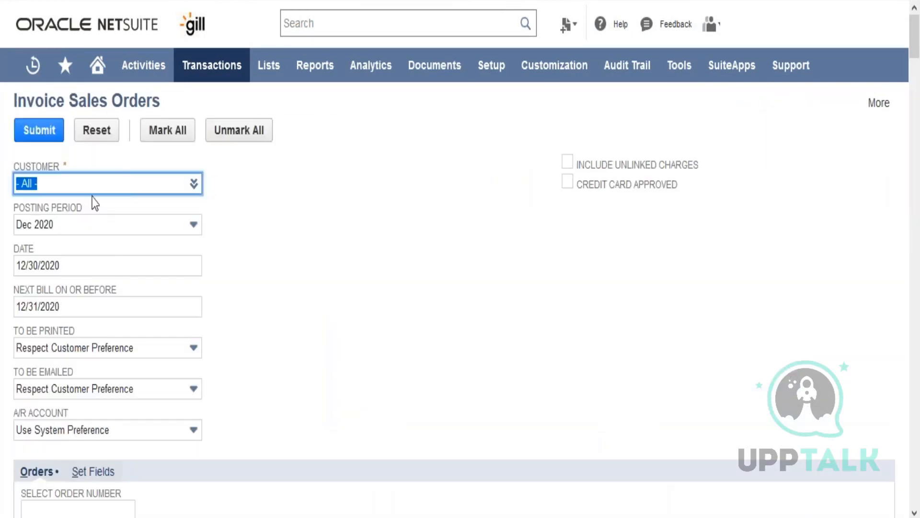
type("thp")
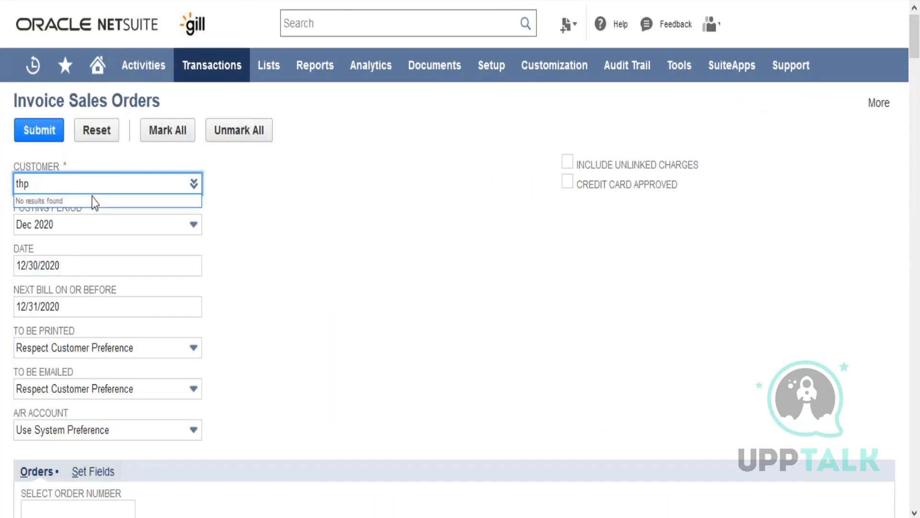
key("BackSpace")
type("oma")
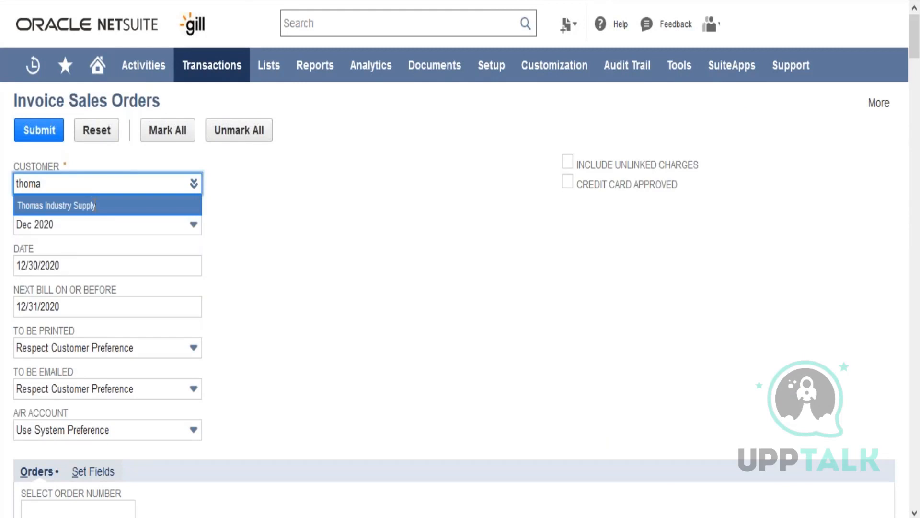
left_click(95, 205)
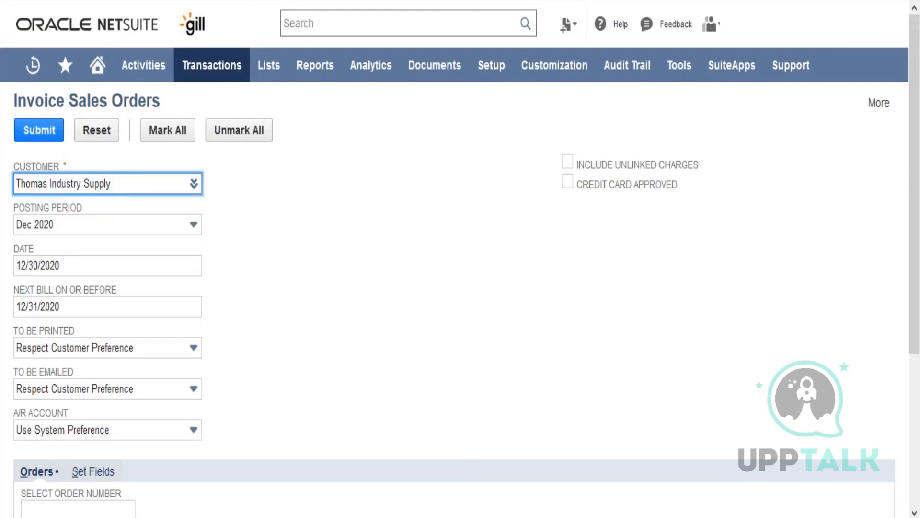
scroll(594, 273, "down", 4)
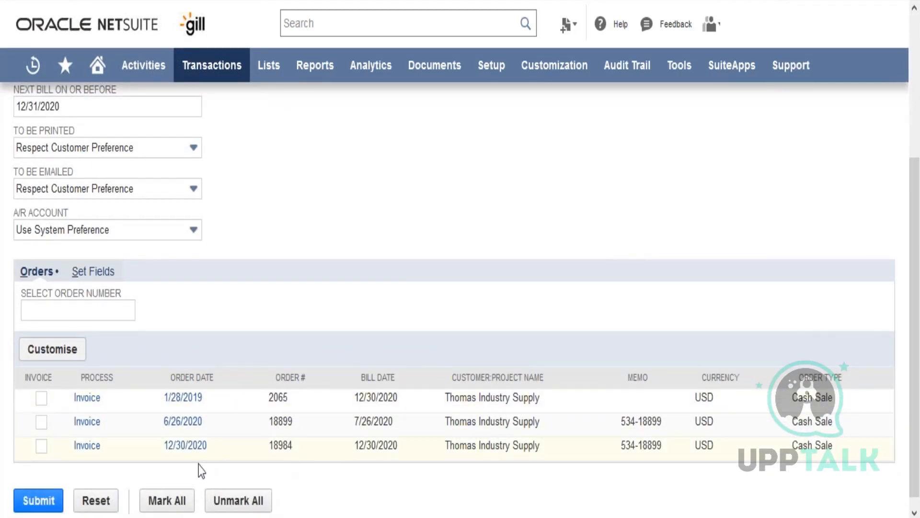
left_click(41, 447)
Return to the pending sales order, create its next bill and check the custom form options, keeping Primary Cash Sale
key("ctrl+Tab")
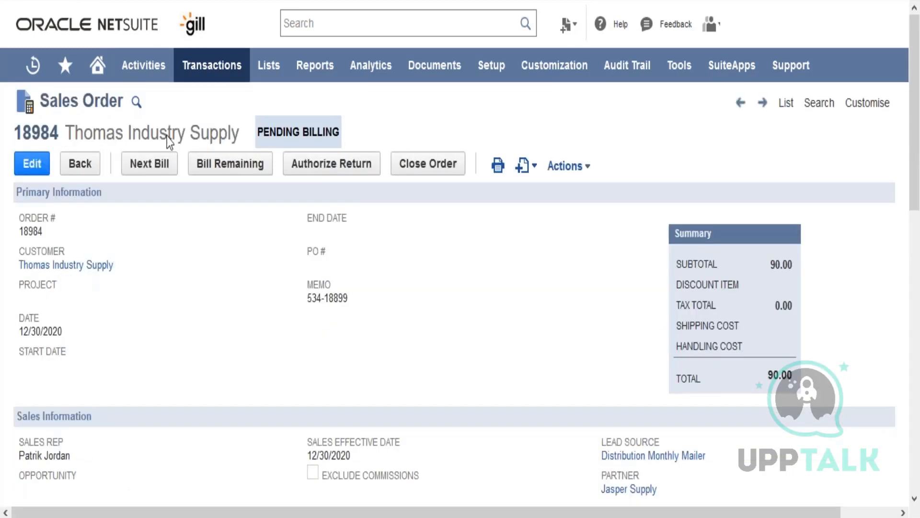
left_click(153, 172)
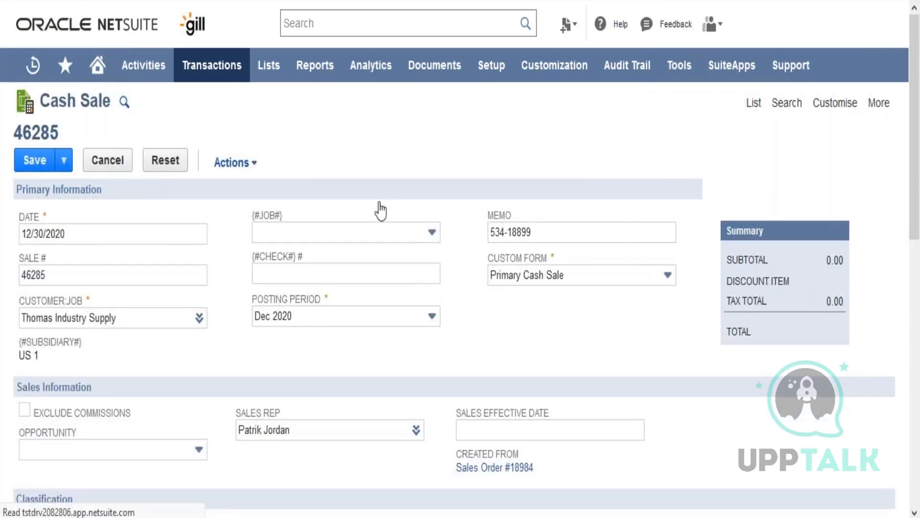
left_click(593, 275)
left_click(593, 275)
left_click(593, 275)
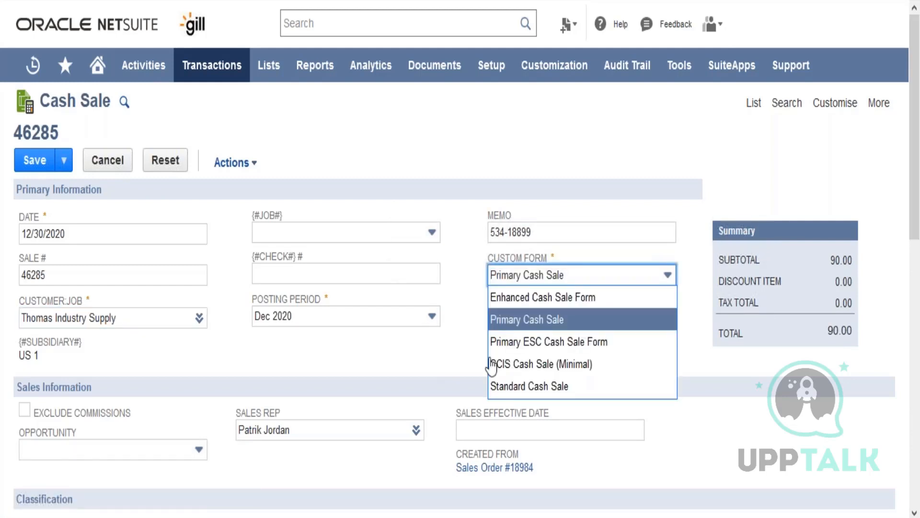
left_click(447, 378)
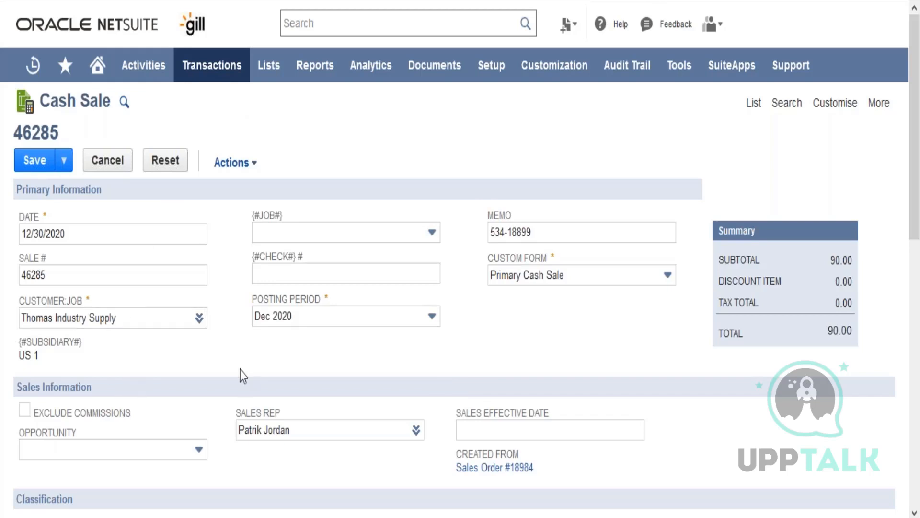
Review the cash sale's classification and wireless mouse line, and save the cash sale
scroll(240, 370, "down", 2)
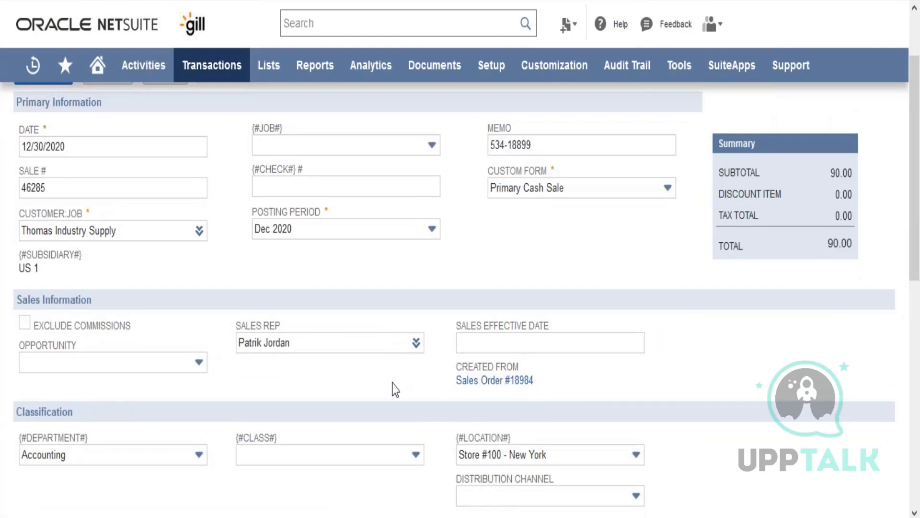
scroll(396, 388, "down", 5)
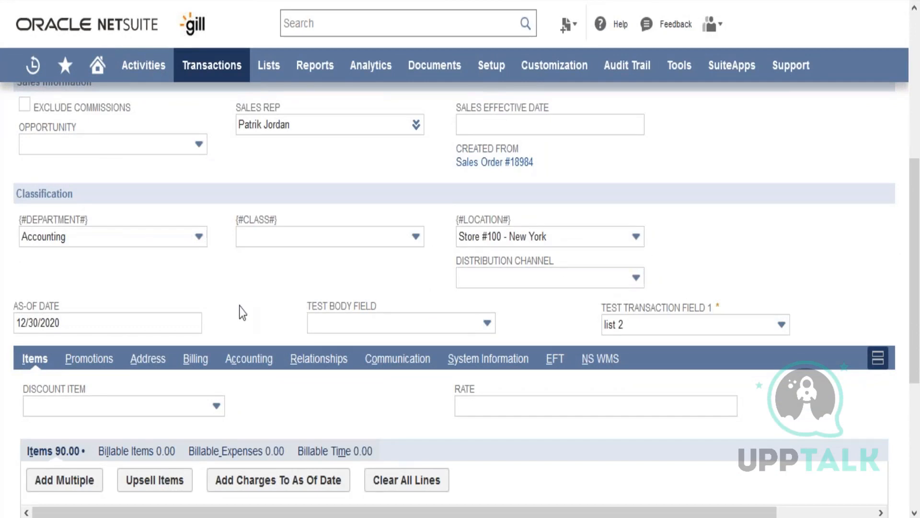
scroll(242, 312, "down", 5)
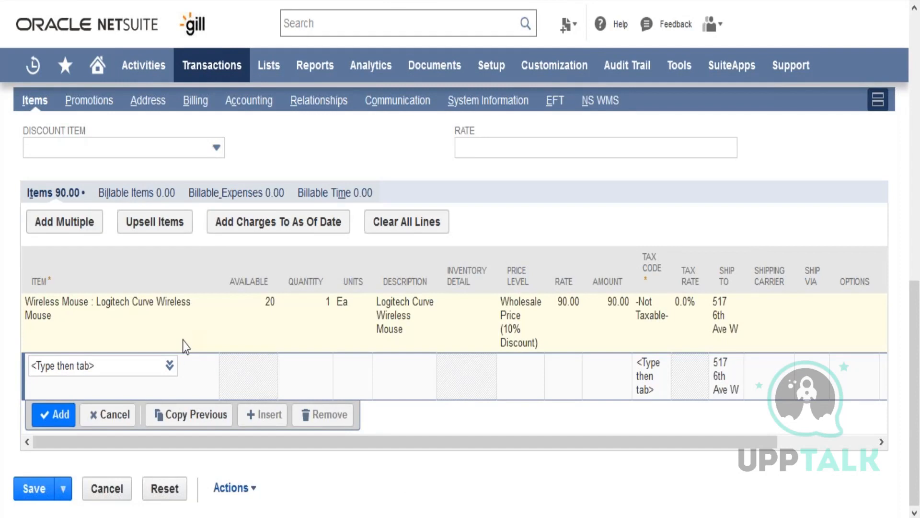
left_click(30, 498)
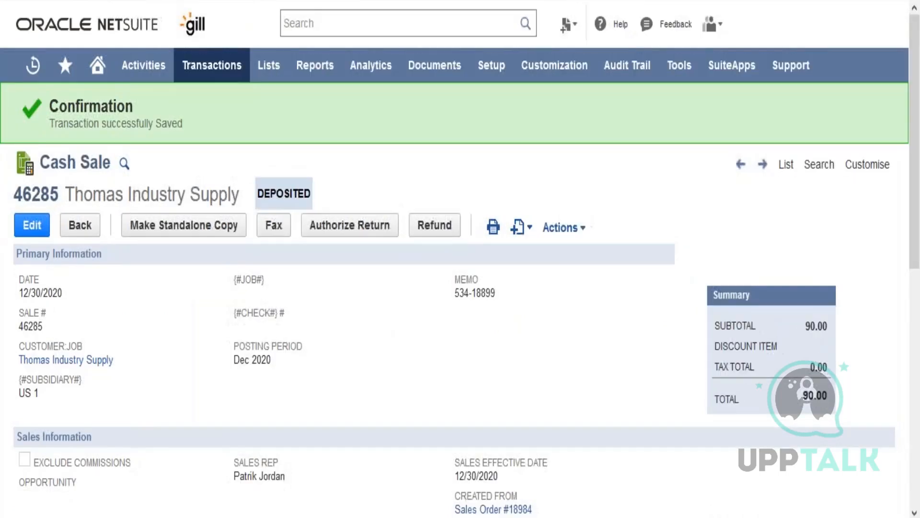
Examine the GL impact of the saved cash sale and return to the cash sale record
mouse_move(575, 229)
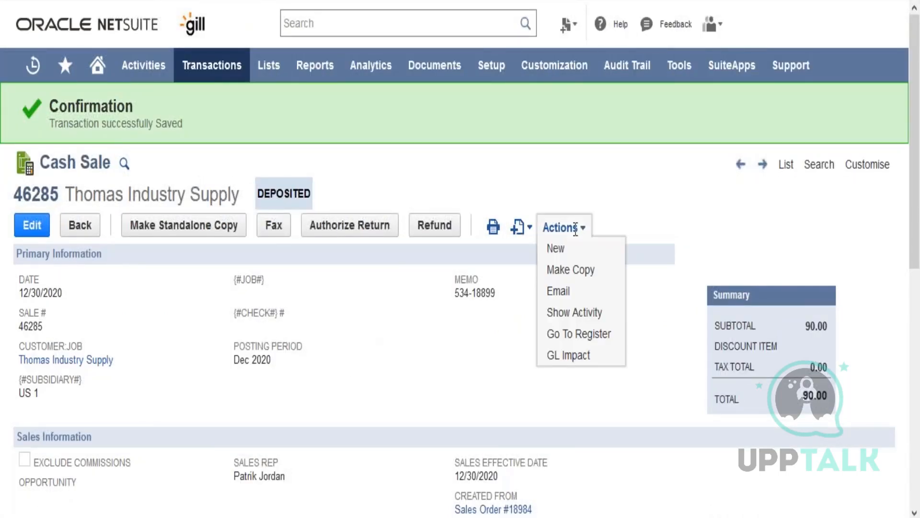
left_click(574, 355)
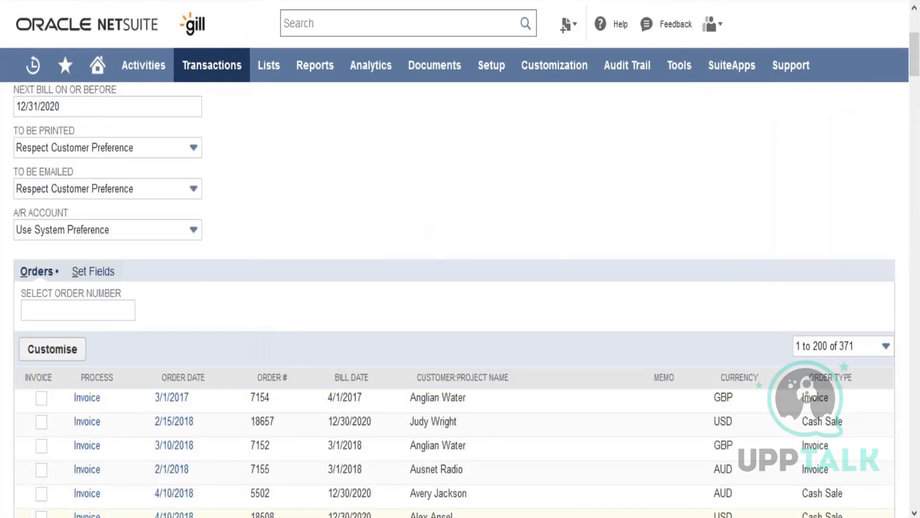
scroll(430, 230, "down", 1)
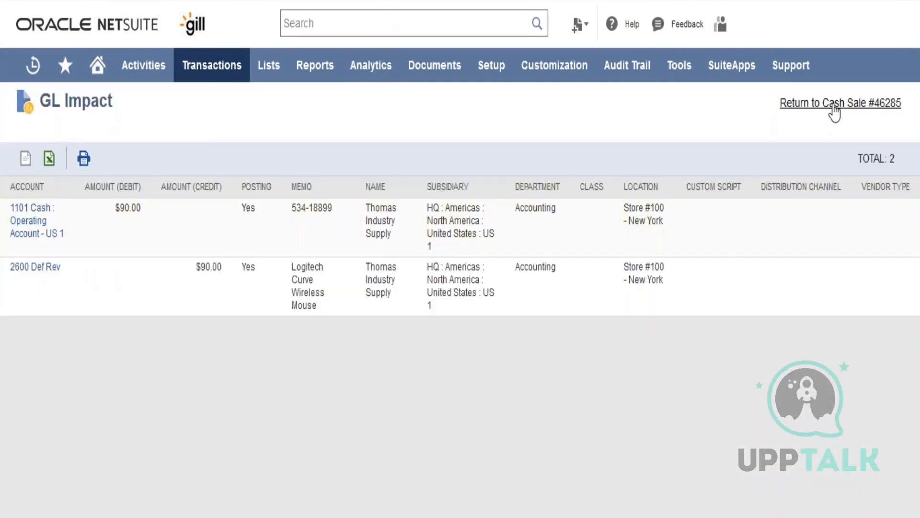
left_click(835, 108)
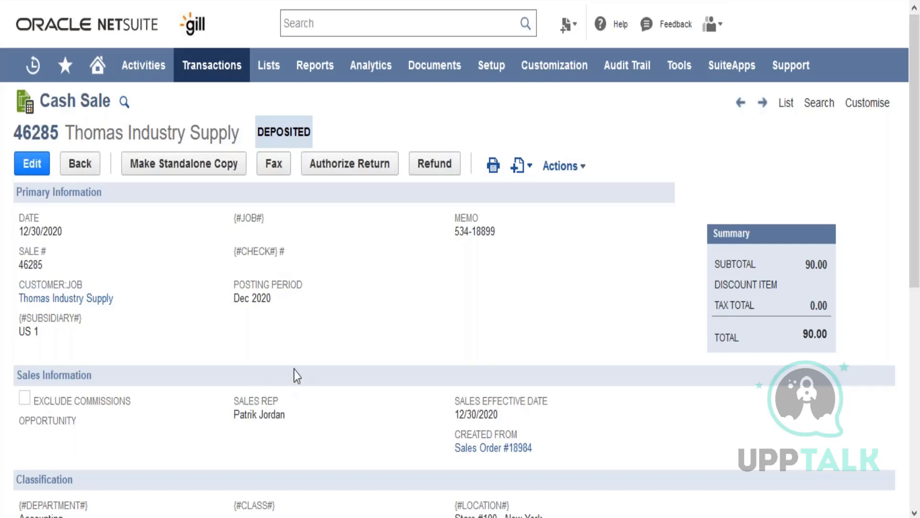
Open the sales order the cash sale was created from, check its item line quantities and show its related records
left_click(483, 451)
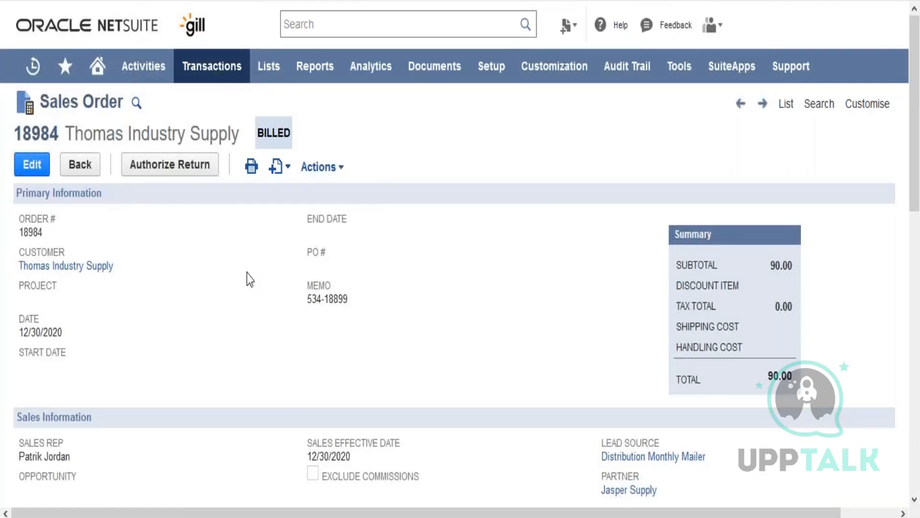
scroll(246, 274, "down", 3)
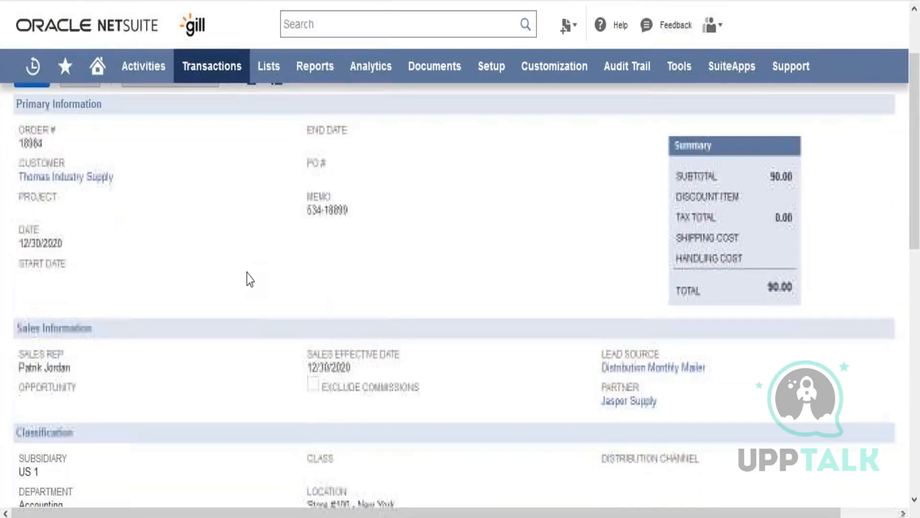
scroll(246, 273, "down", 8)
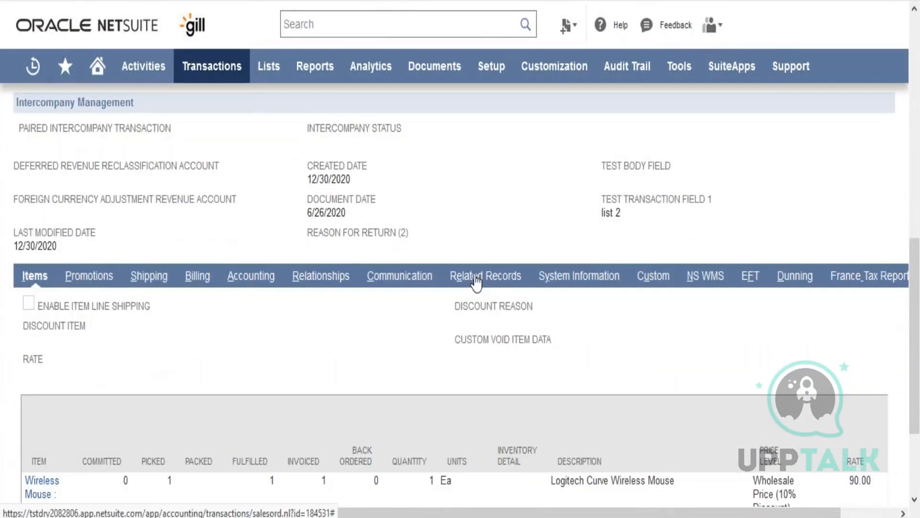
left_click(476, 281)
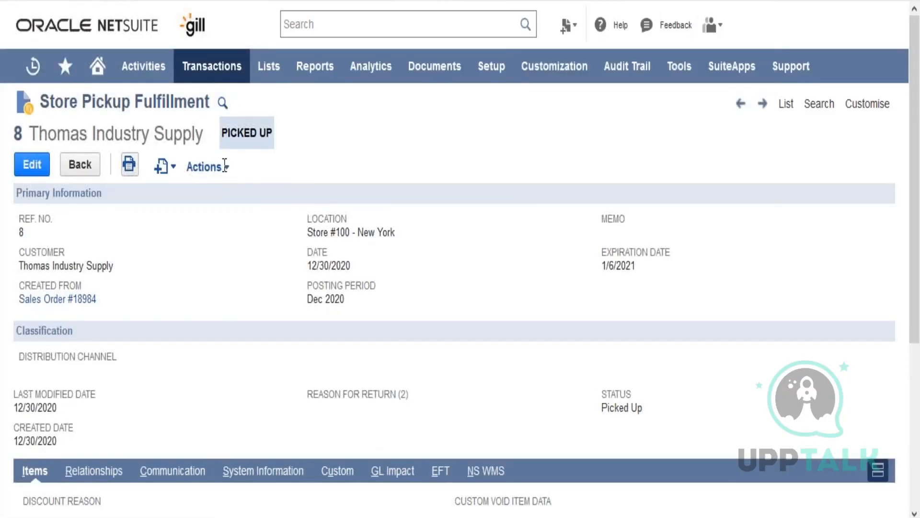
View the GL impact of the related store pickup fulfillment and return to the sales order's related records
mouse_move(225, 171)
left_click(225, 209)
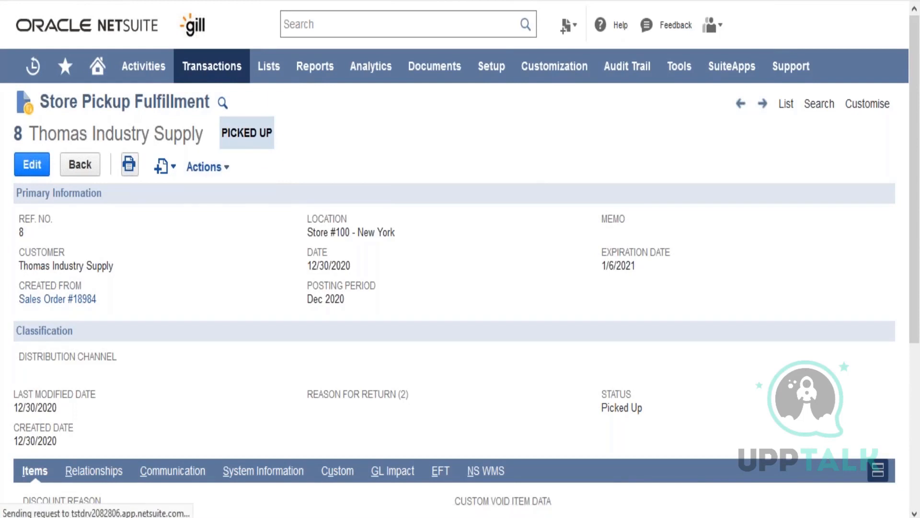
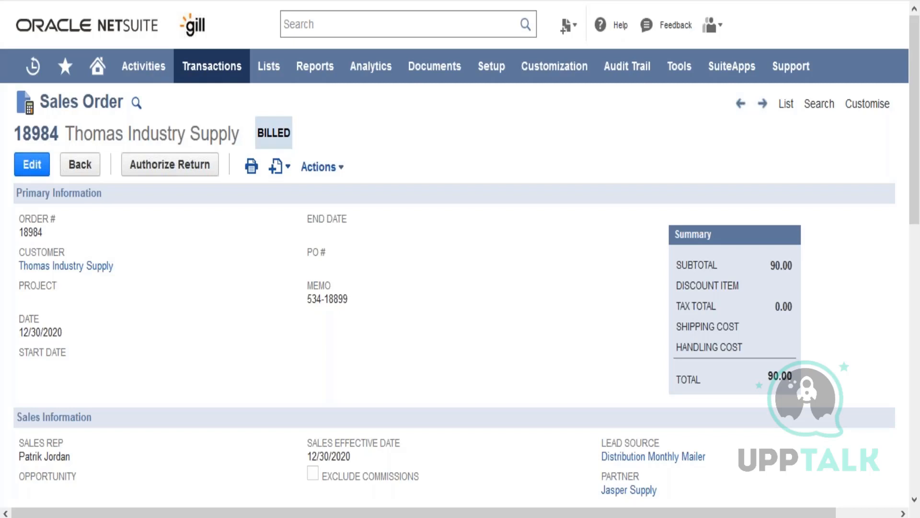
scroll(460, 287, "down", 8)
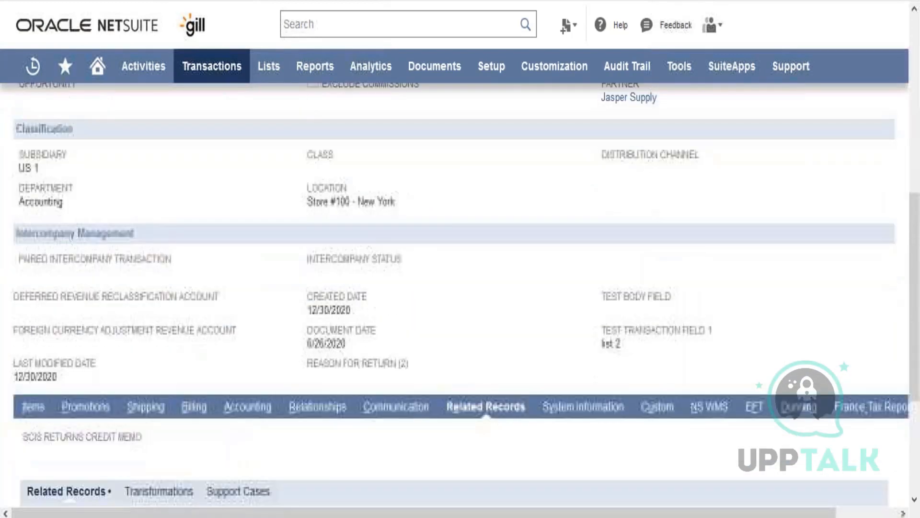
scroll(59, 231, "down", 4)
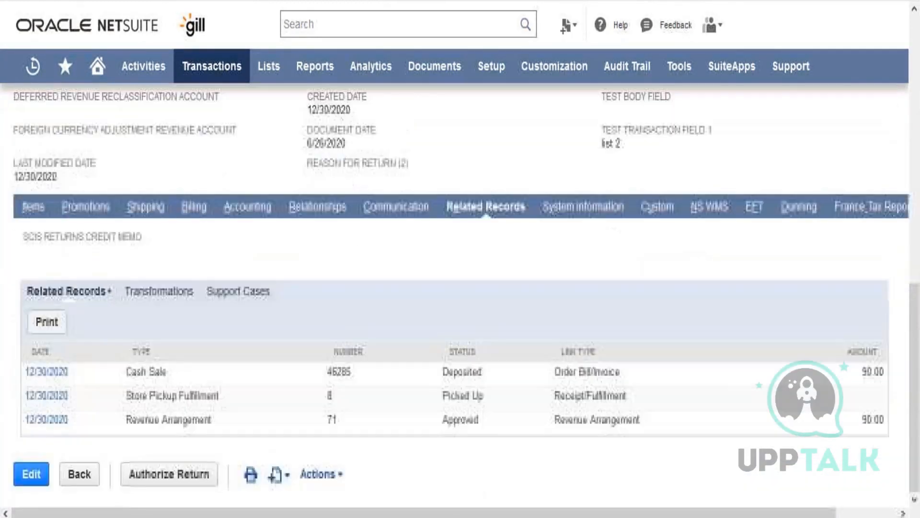
Open the Logitech Curve Wireless Mouse item from the sales order's item line and examine its accounting accounts
left_click(33, 210)
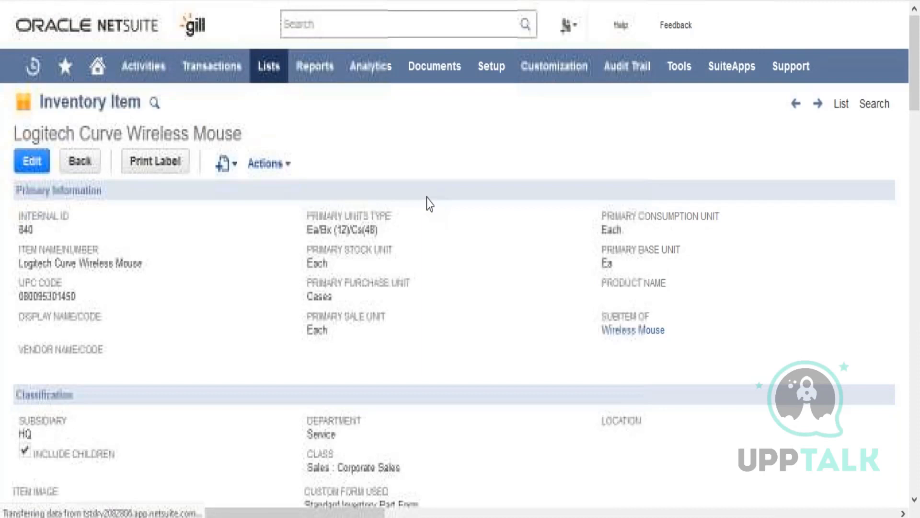
scroll(239, 353, "down", 5)
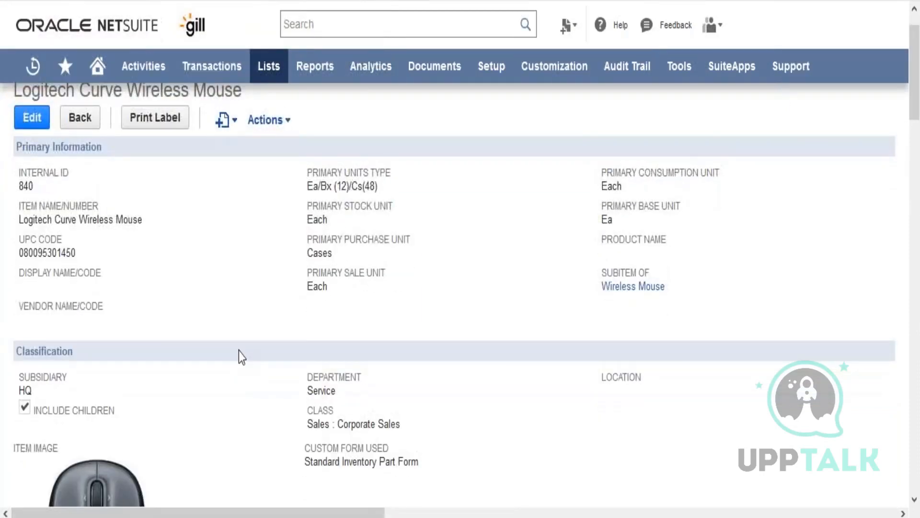
scroll(239, 352, "down", 4)
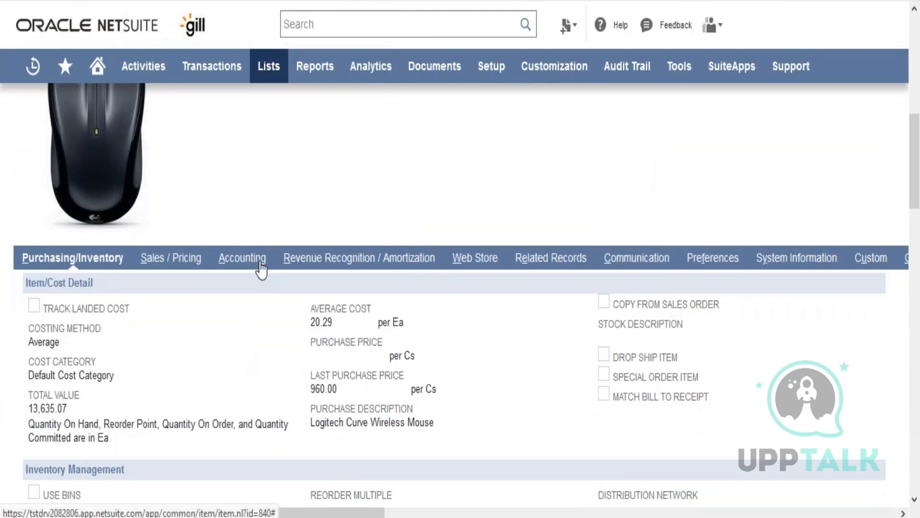
left_click(261, 261)
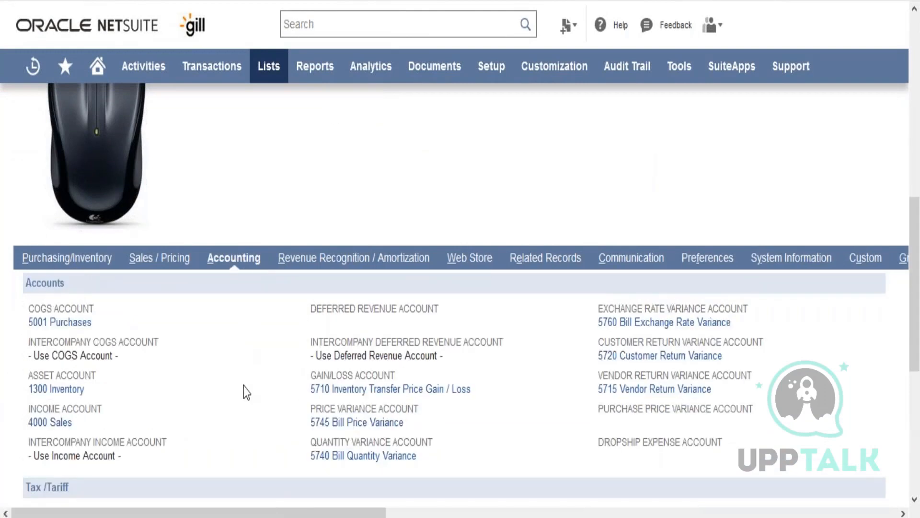
scroll(246, 390, "down", 2)
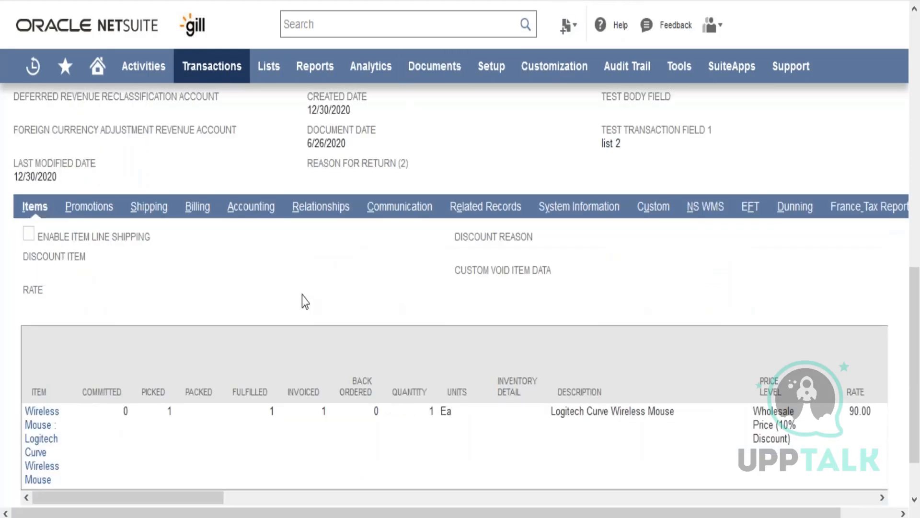
Review the sales order's item line quantities, its billing status and its primary information
scroll(302, 300, "down", 1)
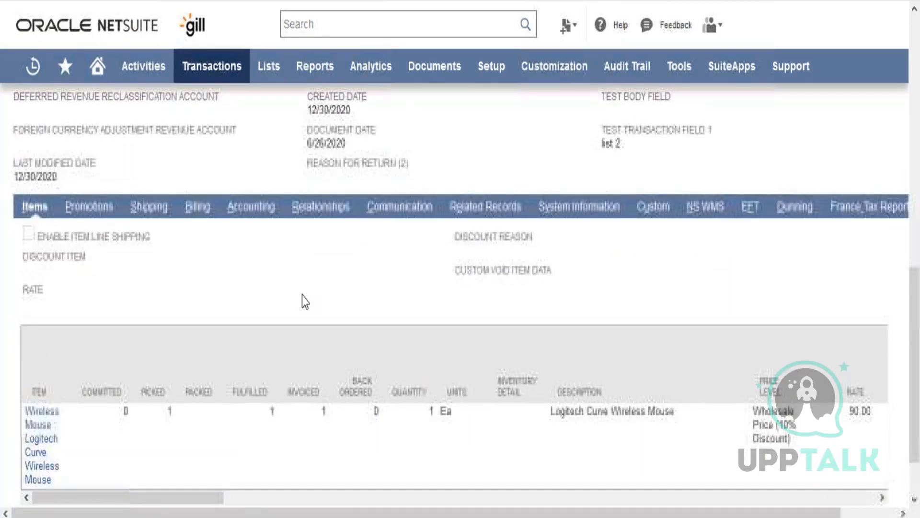
scroll(303, 300, "up", 3)
scroll(302, 295, "up", 10)
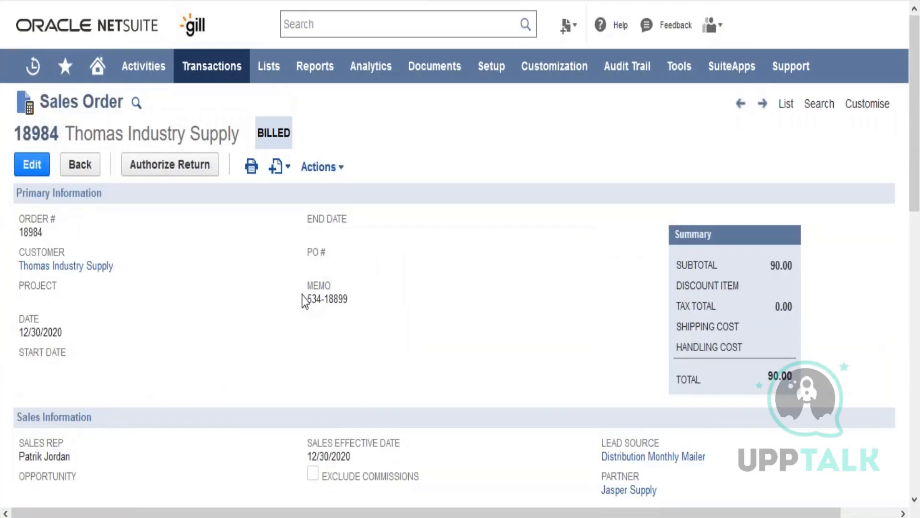